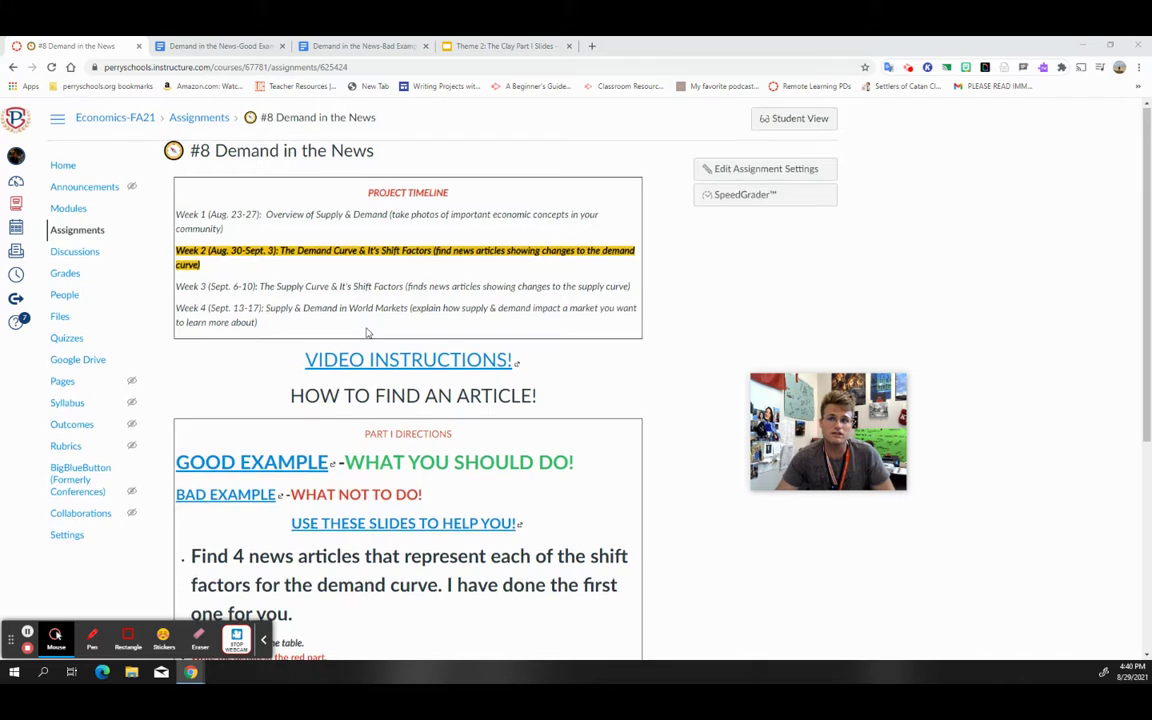
Step: Open the Demand in the News document attached to the Google Assignments section of assignment #8
{"action": "scroll", "coordinate": [347, 250], "scroll_direction": "down", "scroll_amount": 3}
{"action": "scroll", "coordinate": [434, 368], "scroll_direction": "up", "scroll_amount": 2}
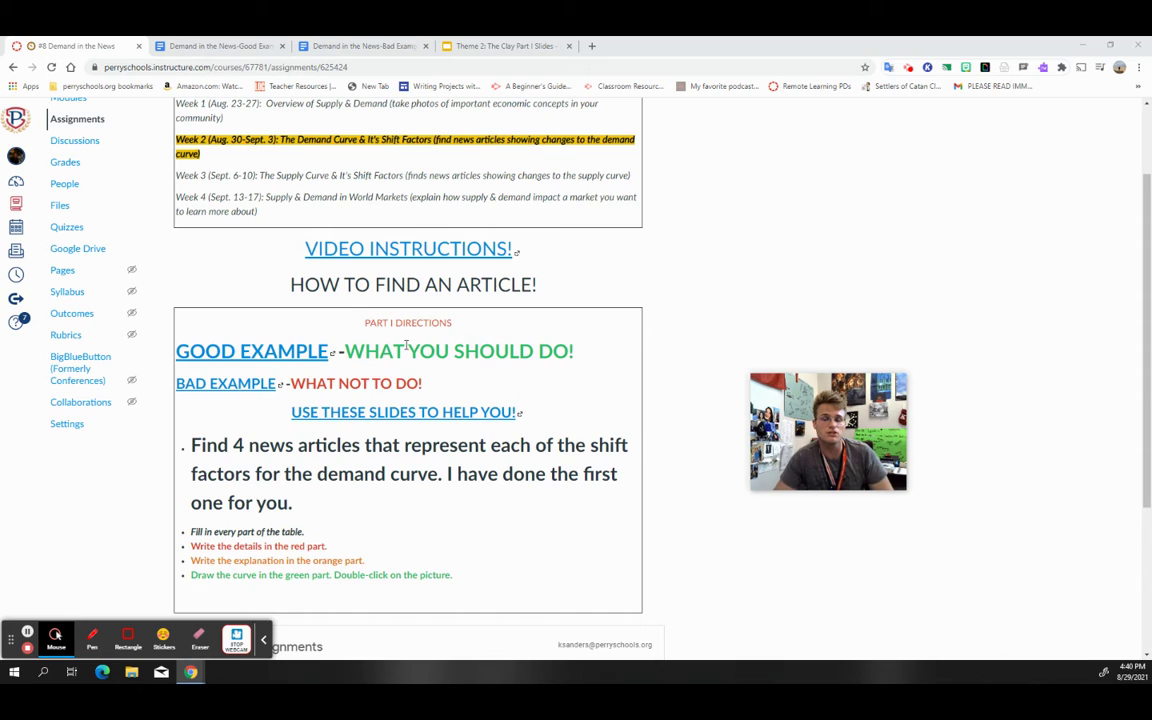
{"action": "scroll", "coordinate": [410, 348], "scroll_direction": "down", "scroll_amount": 2}
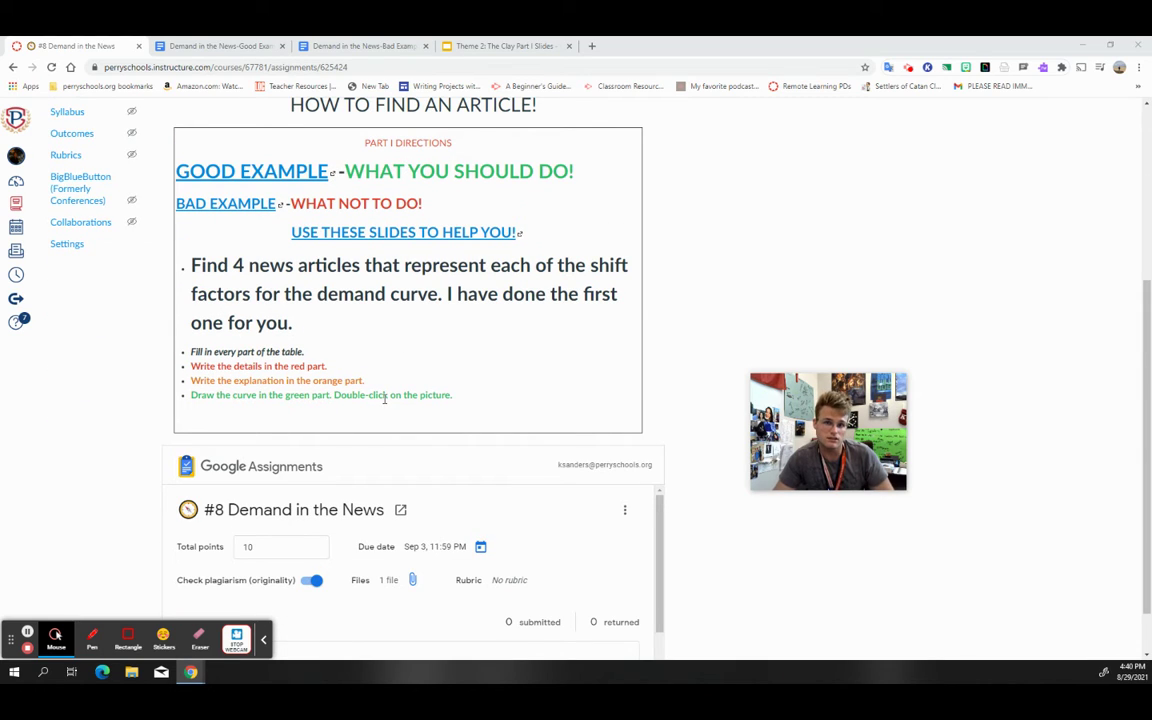
{"action": "left_click", "coordinate": [388, 580]}
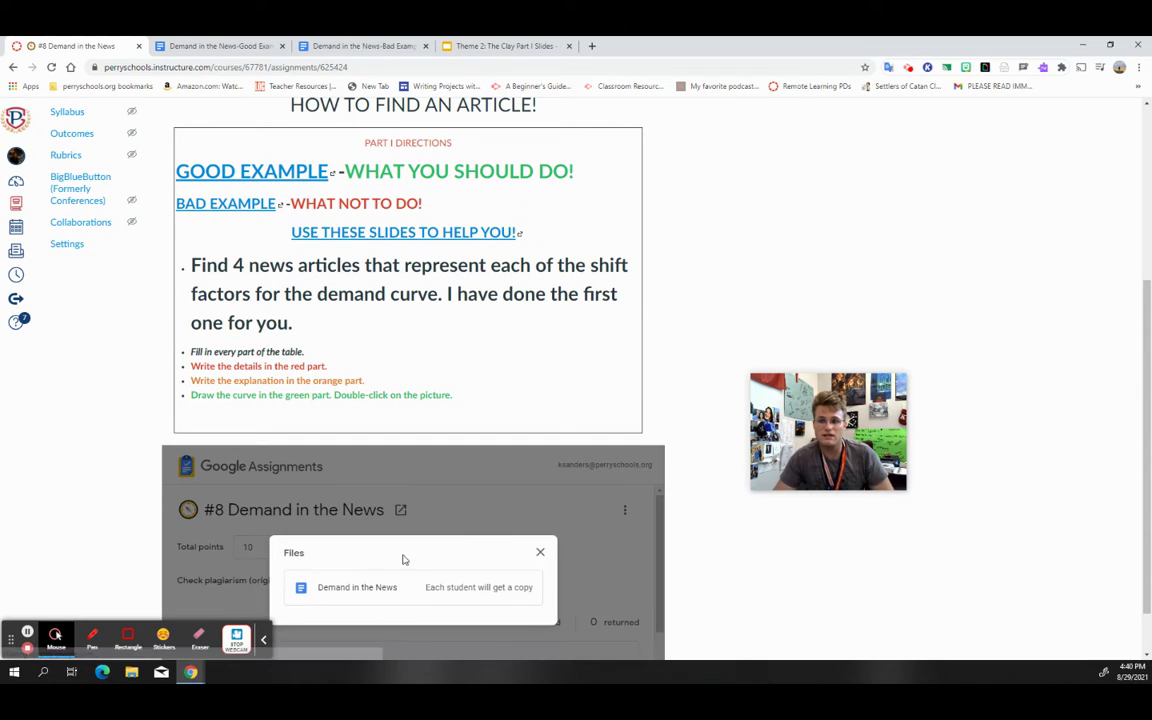
{"action": "left_click", "coordinate": [362, 588]}
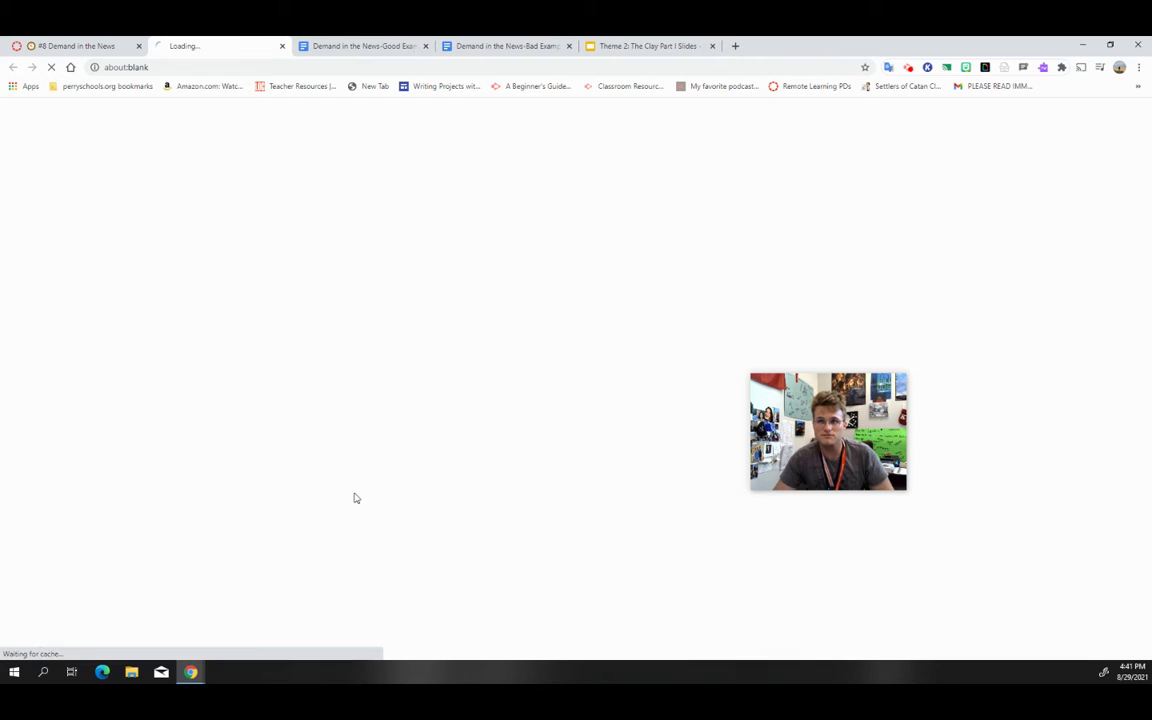
Step: Close the good example, bad example and Theme 2 slides tabs
{"action": "left_click", "coordinate": [425, 46]}
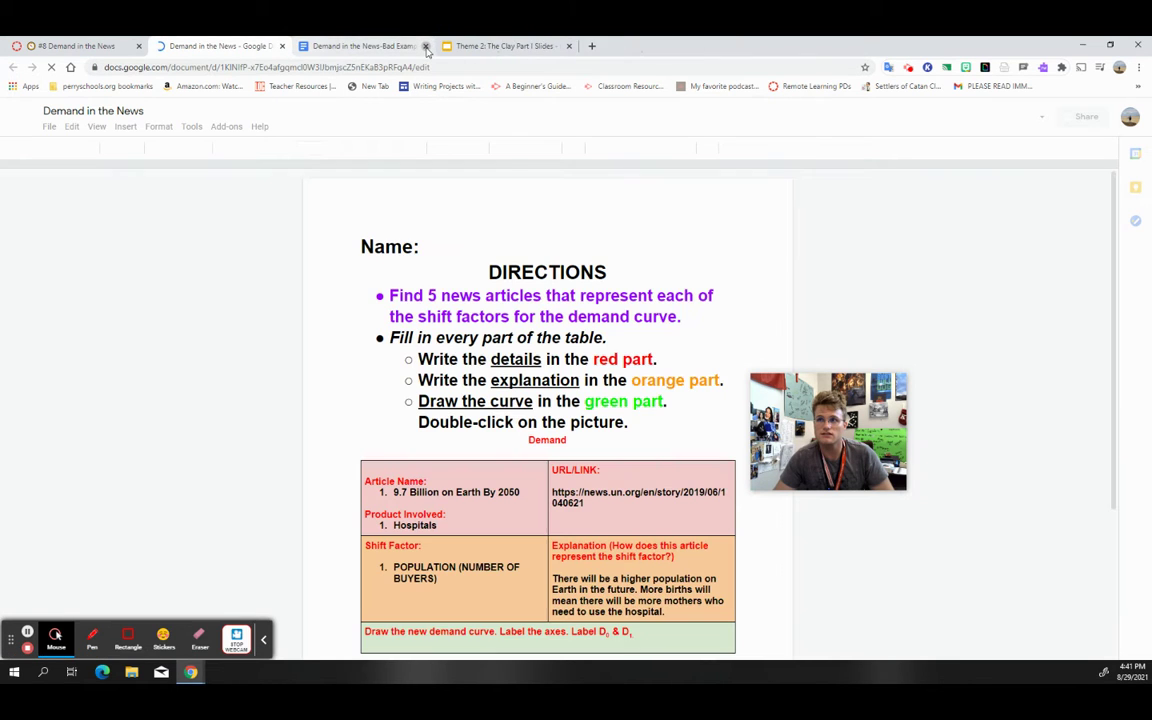
{"action": "left_click", "coordinate": [425, 46]}
{"action": "left_click", "coordinate": [425, 46]}
Step: Review the completed population example and the blank article tables for the other demand shift factors
{"action": "scroll", "coordinate": [544, 352], "scroll_direction": "down", "scroll_amount": 2}
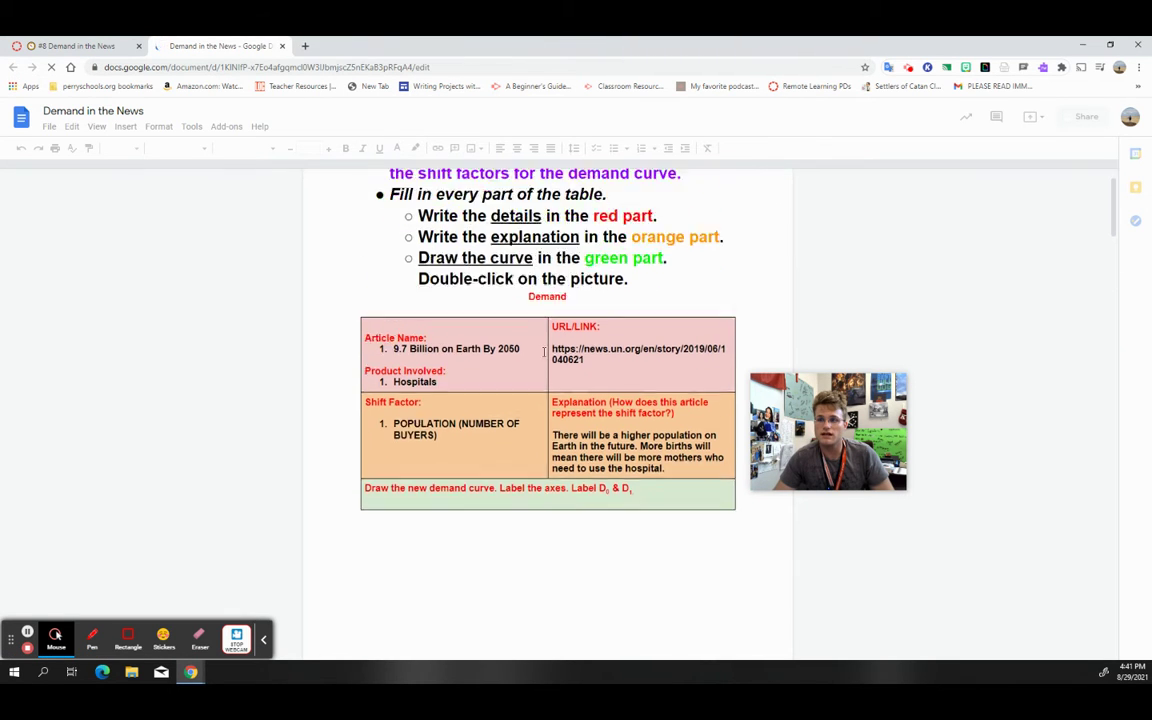
{"action": "scroll", "coordinate": [544, 352], "scroll_direction": "down", "scroll_amount": 1}
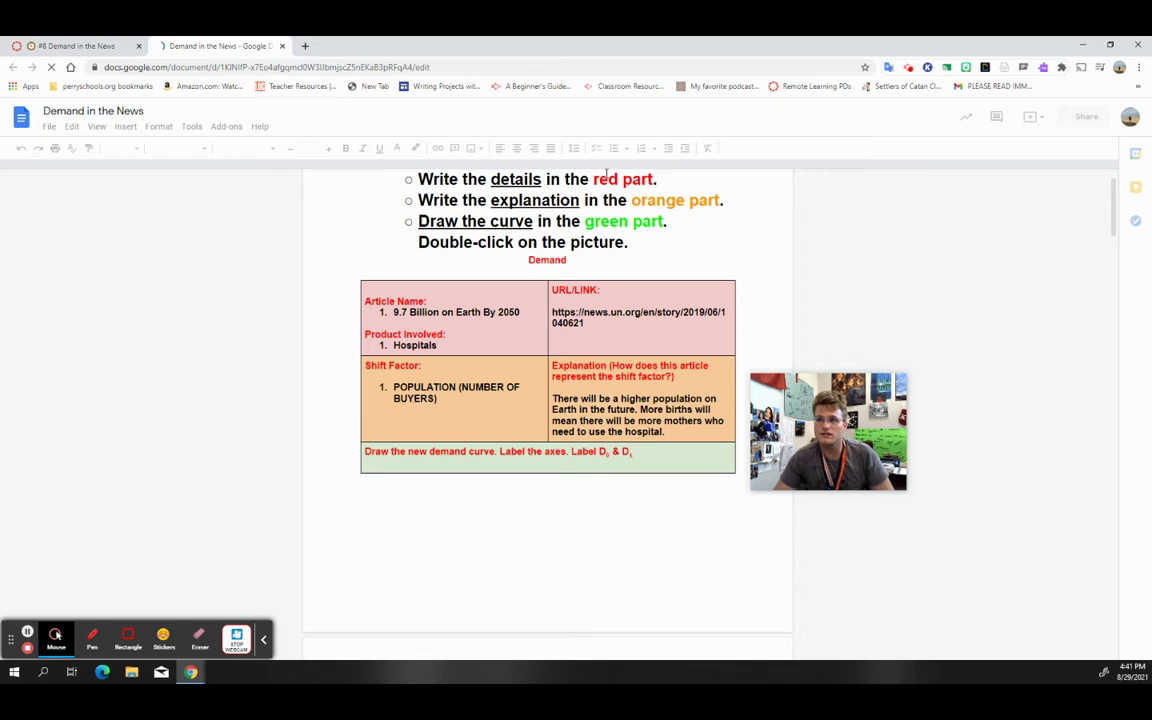
{"action": "left_click", "coordinate": [442, 312]}
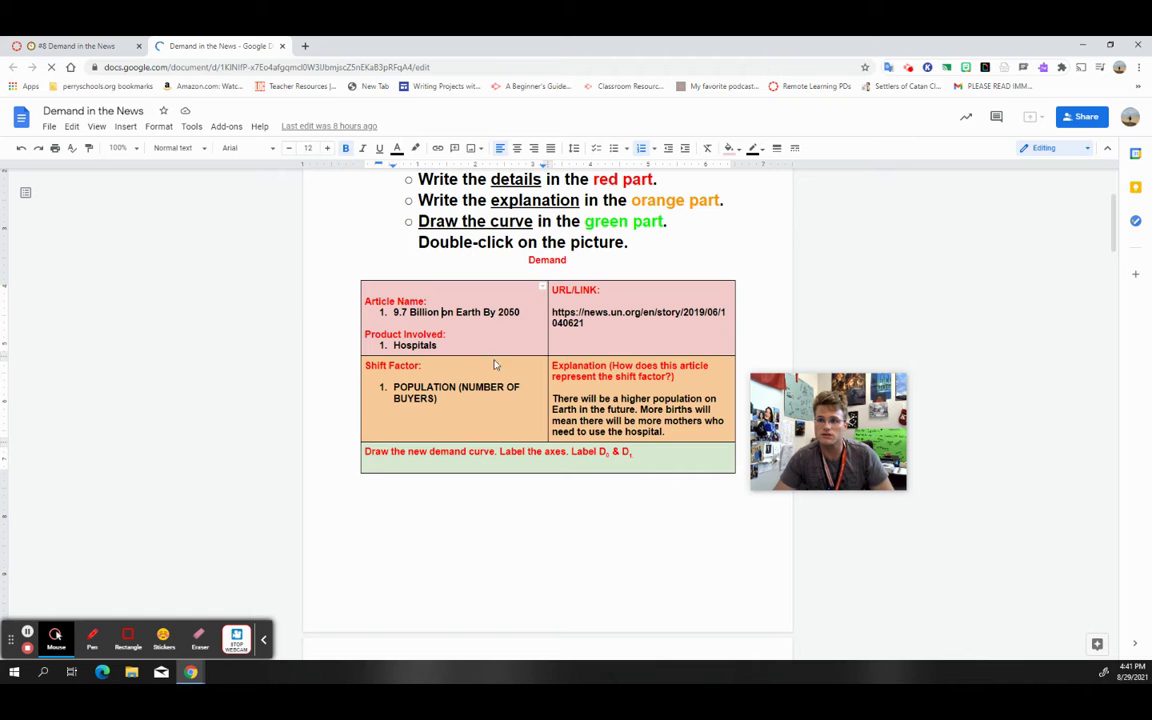
{"action": "left_click", "coordinate": [463, 388]}
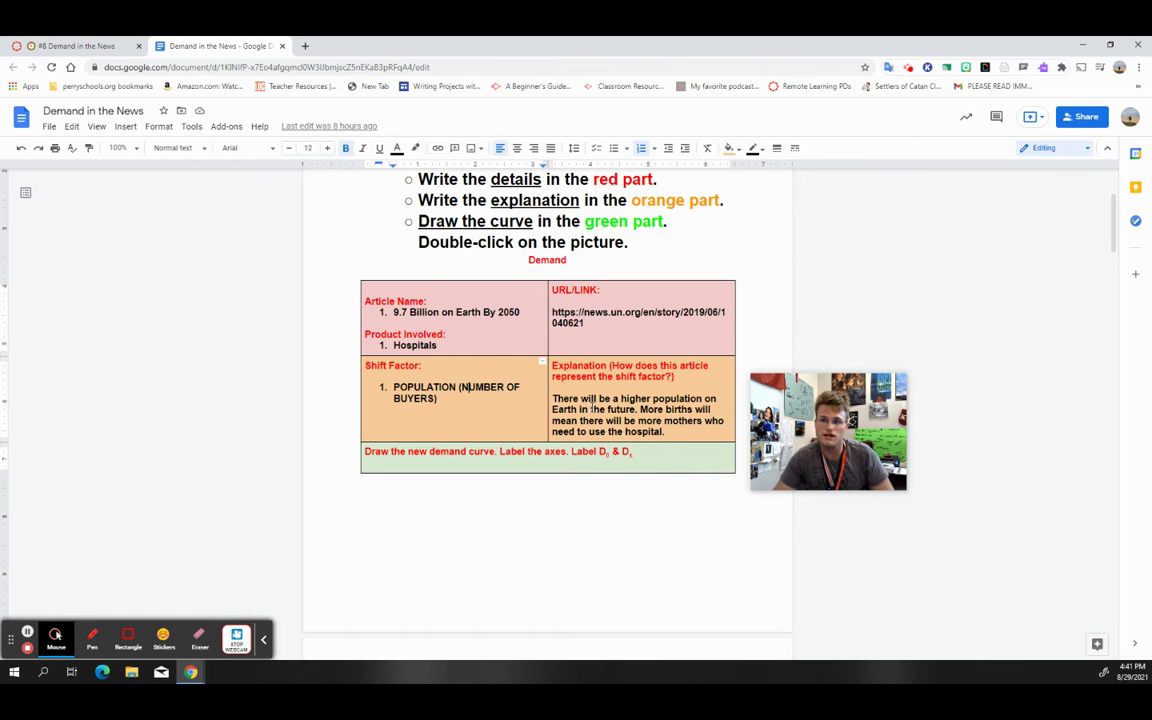
{"action": "scroll", "coordinate": [591, 404], "scroll_direction": "down", "scroll_amount": 10}
{"action": "scroll", "coordinate": [594, 399], "scroll_direction": "up", "scroll_amount": 3}
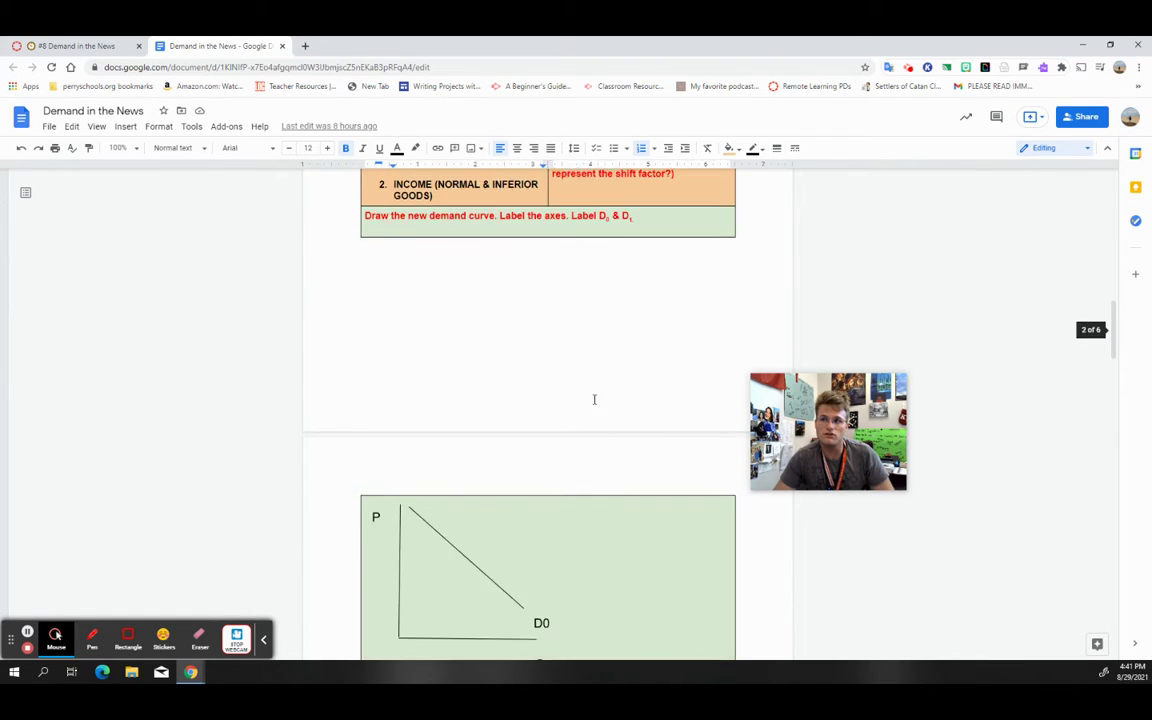
{"action": "scroll", "coordinate": [594, 399], "scroll_direction": "down", "scroll_amount": 15}
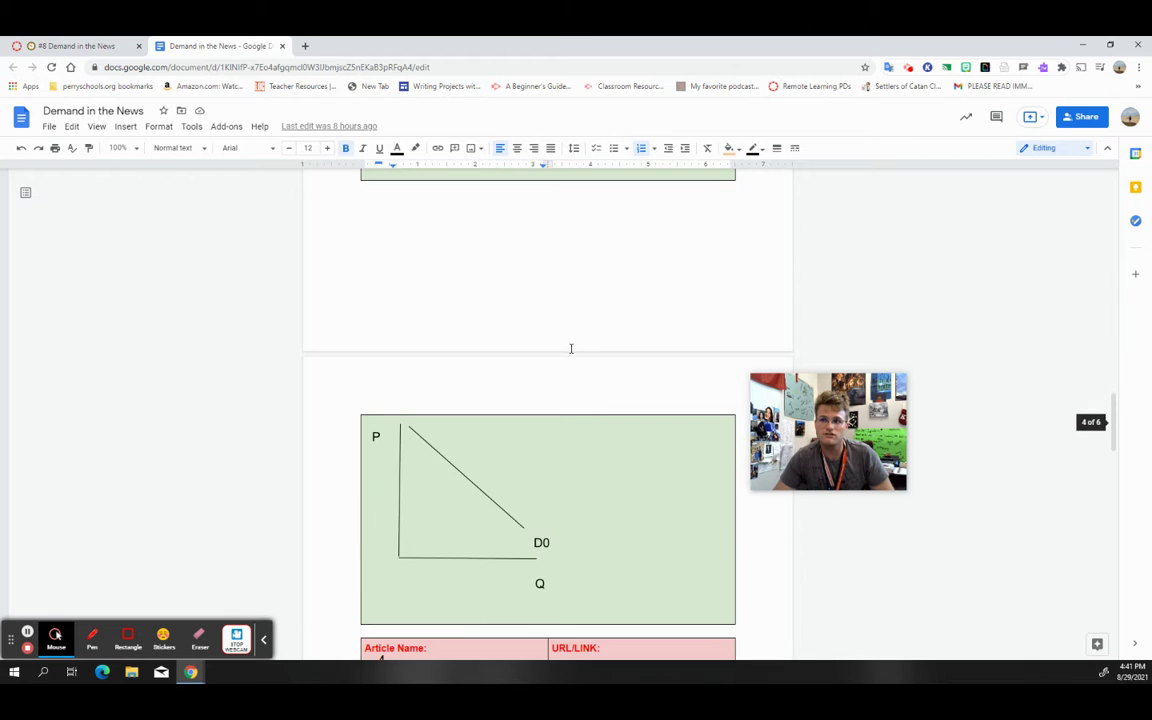
{"action": "scroll", "coordinate": [571, 348], "scroll_direction": "down", "scroll_amount": 5}
{"action": "scroll", "coordinate": [560, 352], "scroll_direction": "up", "scroll_amount": 1}
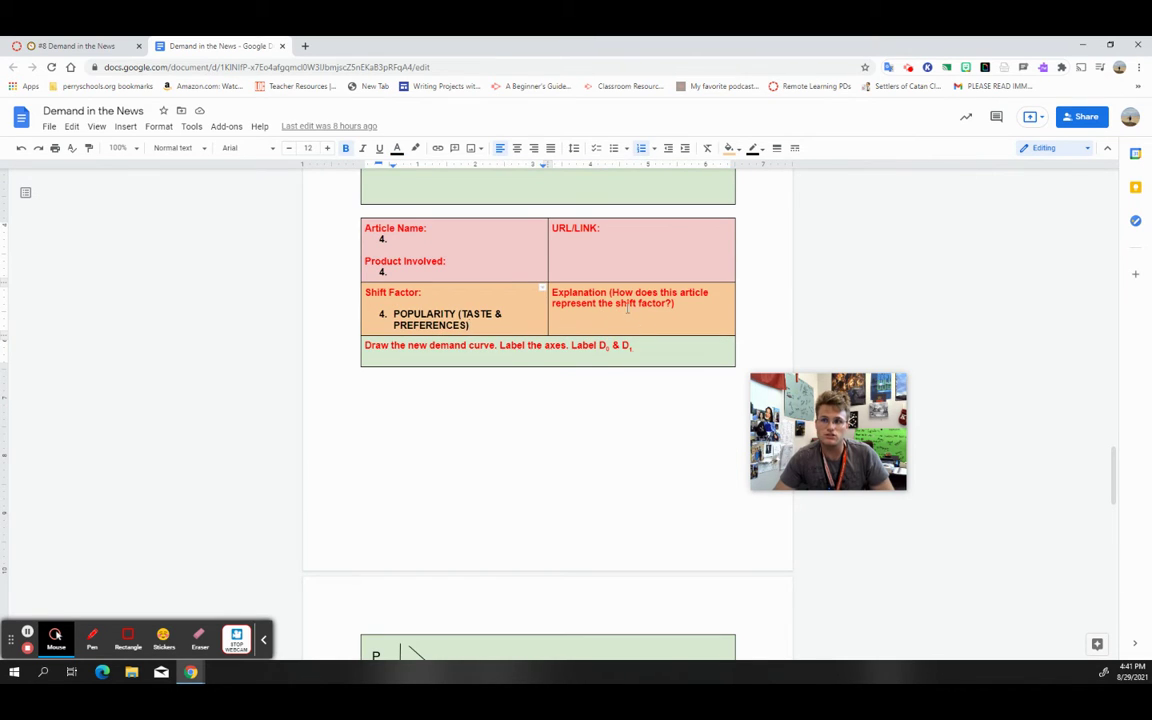
{"action": "scroll", "coordinate": [626, 307], "scroll_direction": "up", "scroll_amount": 4}
{"action": "scroll", "coordinate": [623, 298], "scroll_direction": "down", "scroll_amount": 4}
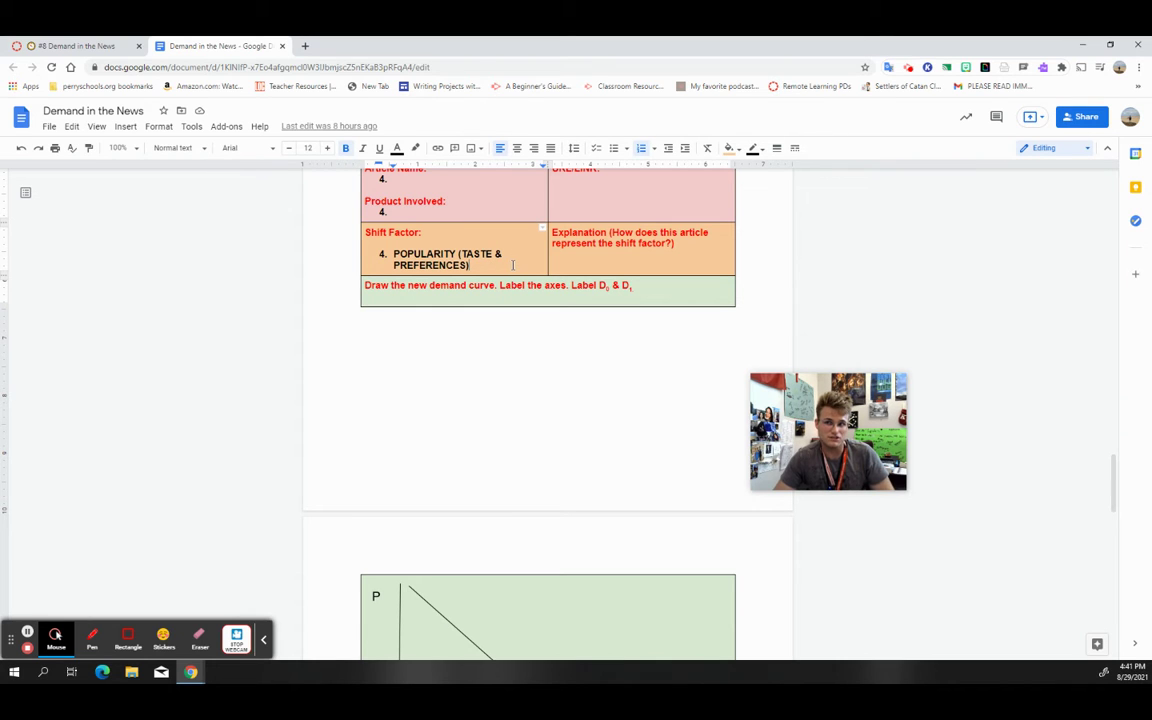
{"action": "scroll", "coordinate": [513, 265], "scroll_direction": "up", "scroll_amount": 1}
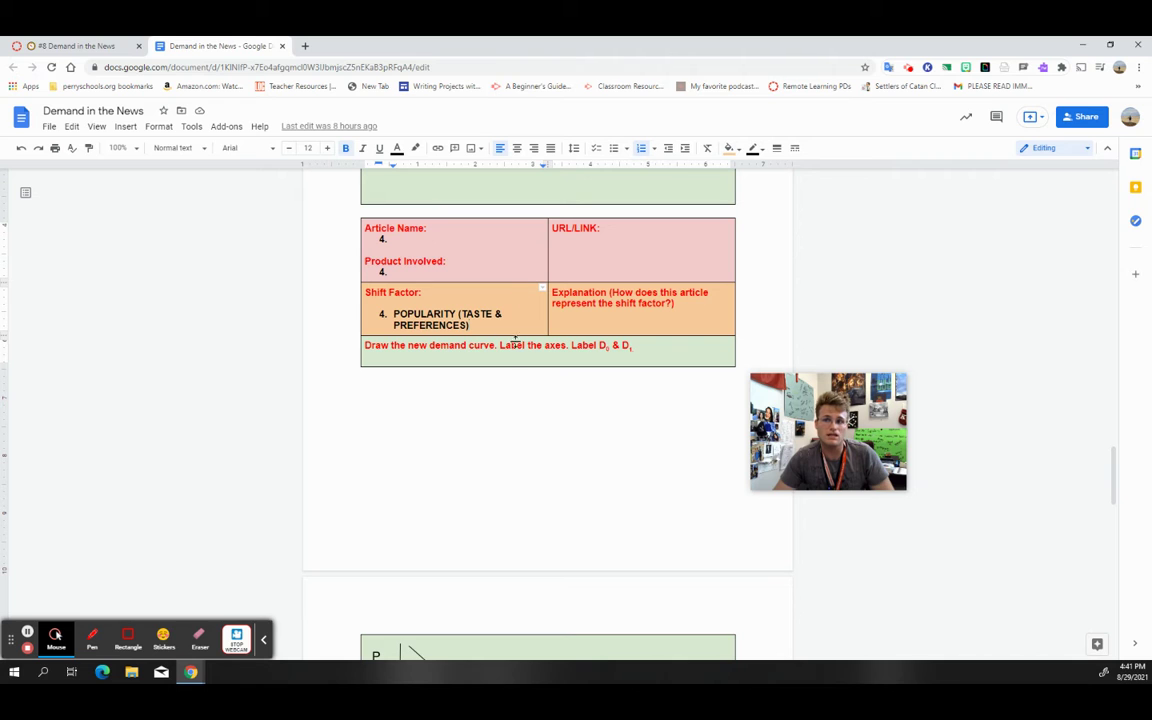
{"action": "scroll", "coordinate": [502, 313], "scroll_direction": "up", "scroll_amount": 10}
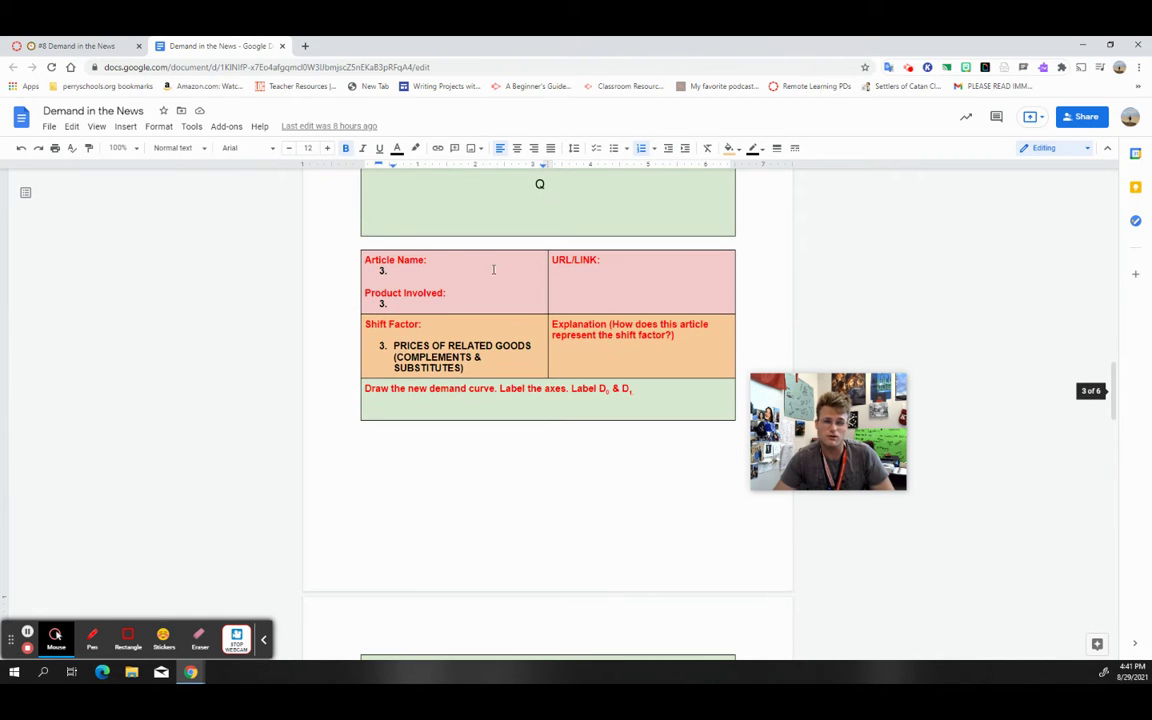
{"action": "scroll", "coordinate": [507, 329], "scroll_direction": "down", "scroll_amount": 3}
{"action": "scroll", "coordinate": [507, 329], "scroll_direction": "up", "scroll_amount": 5}
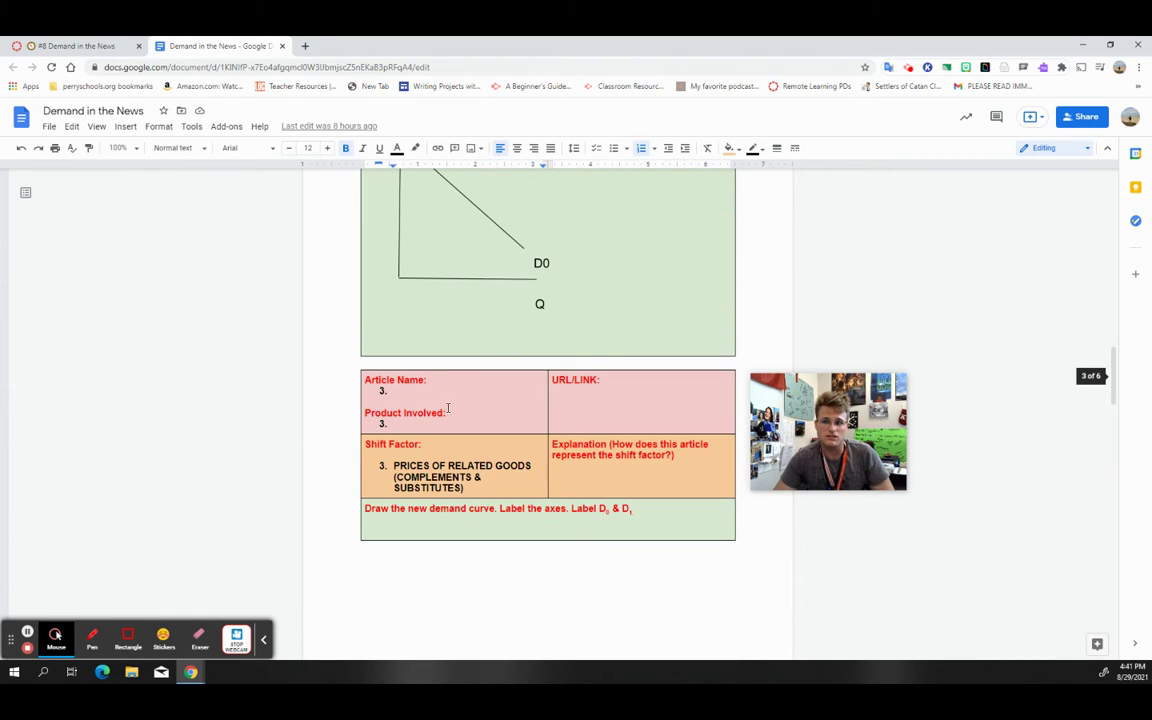
{"action": "scroll", "coordinate": [489, 411], "scroll_direction": "up", "scroll_amount": 15}
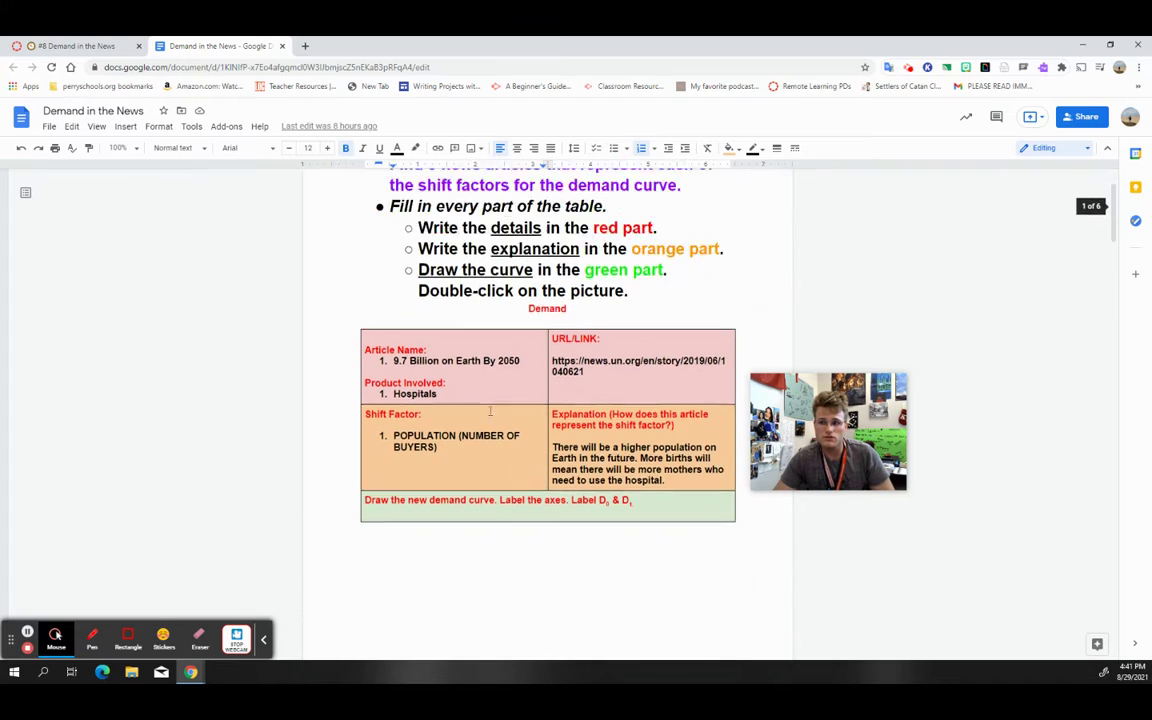
Step: Open the demand curve drawing for the income factor, inspect the line options and the D0 line, and save and close it
{"action": "scroll", "coordinate": [490, 411], "scroll_direction": "down", "scroll_amount": 1}
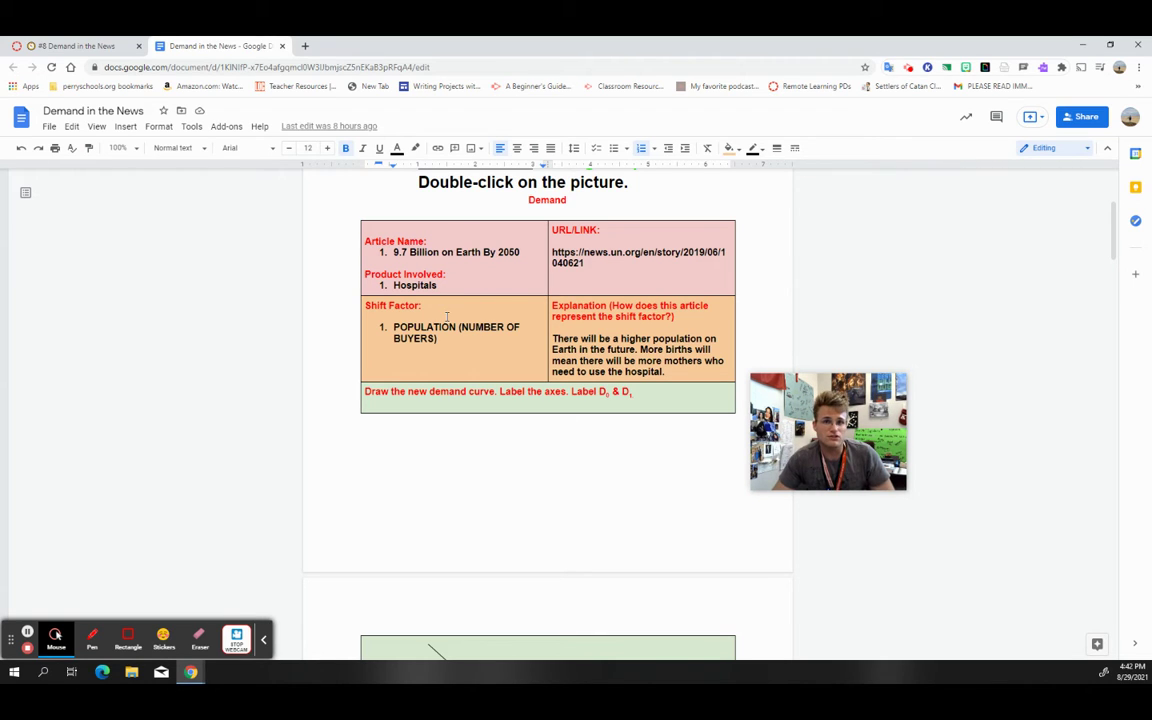
{"action": "scroll", "coordinate": [505, 254], "scroll_direction": "down", "scroll_amount": 3}
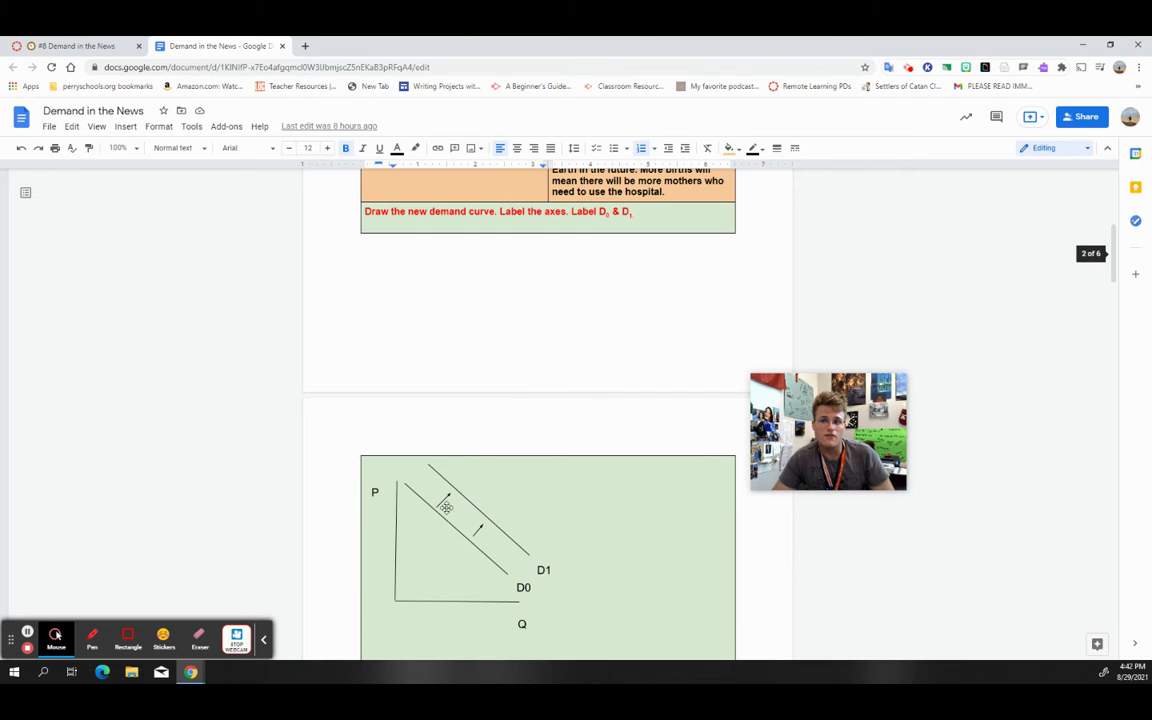
{"action": "scroll", "coordinate": [525, 512], "scroll_direction": "down", "scroll_amount": 10}
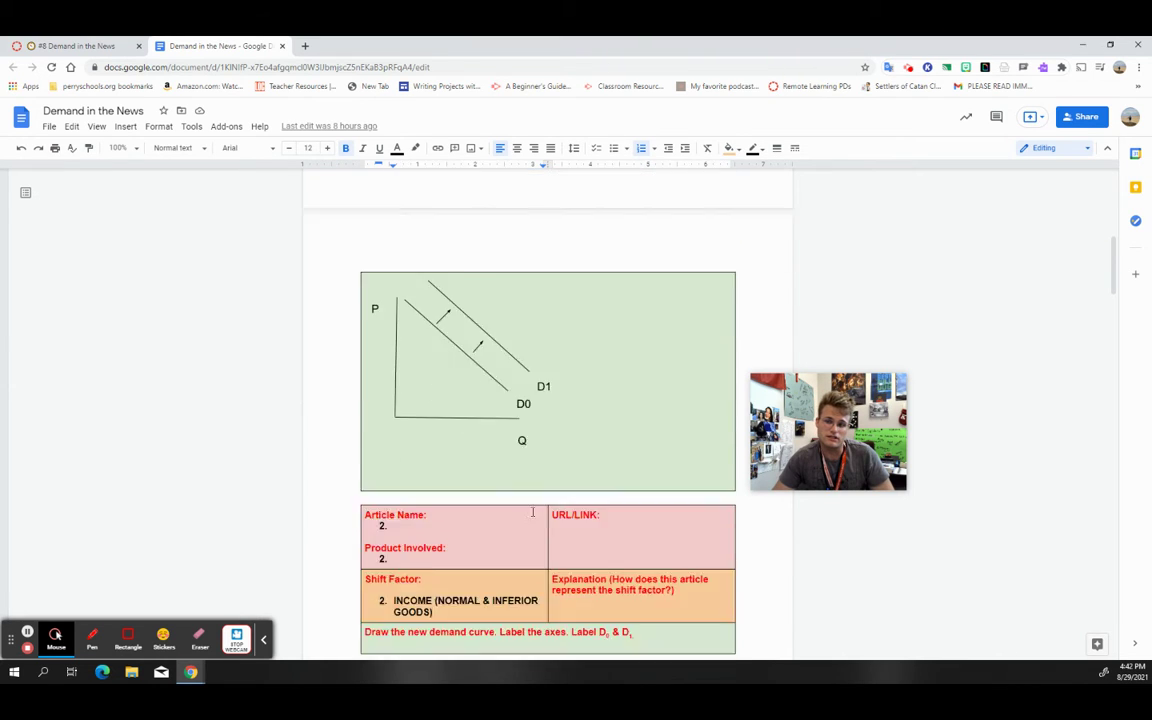
{"action": "double_click", "coordinate": [468, 378]}
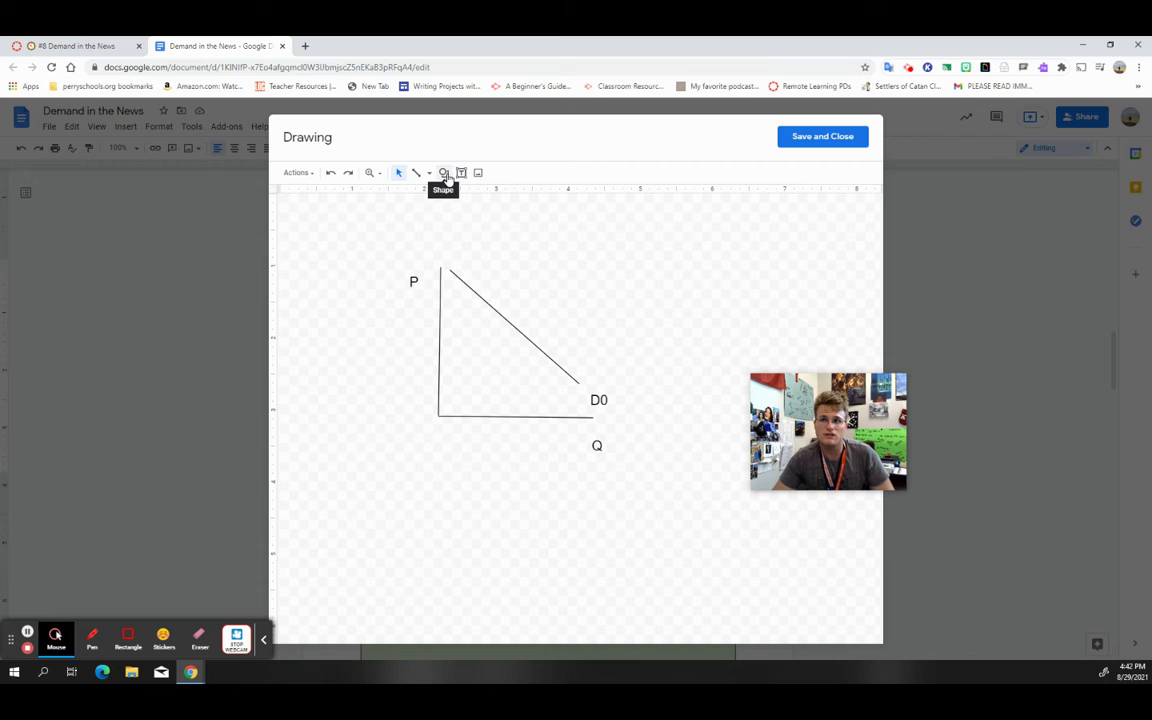
{"action": "left_click", "coordinate": [429, 175]}
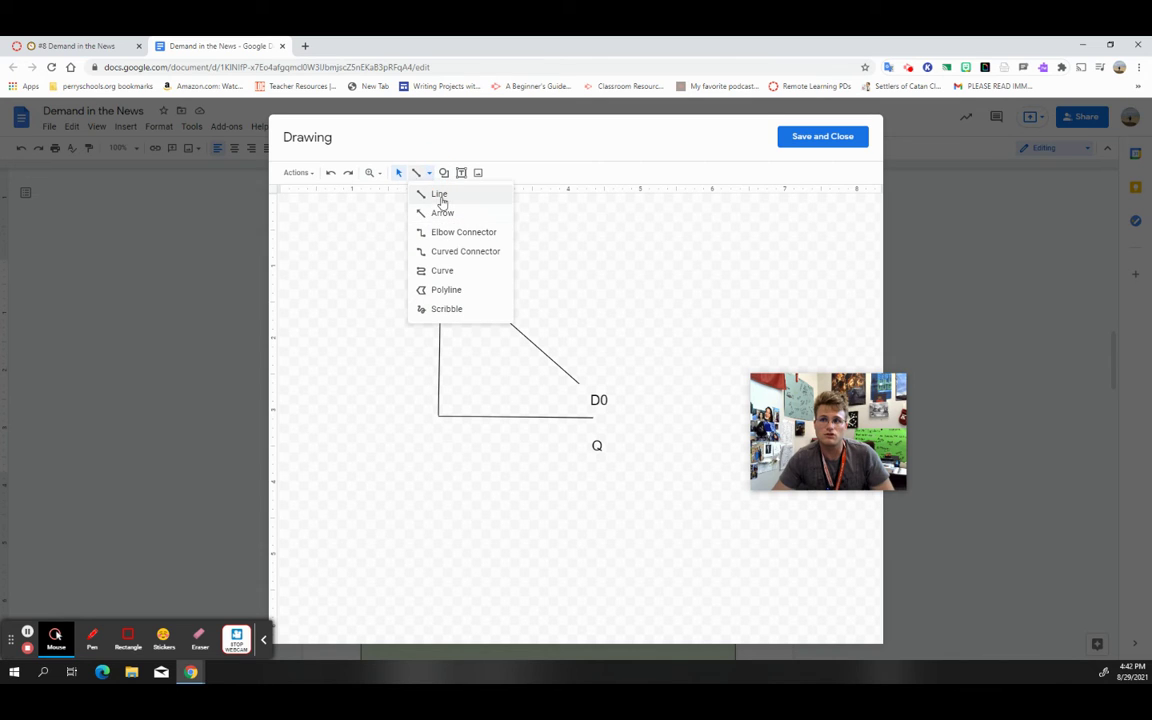
{"action": "left_click", "coordinate": [598, 399]}
{"action": "left_click", "coordinate": [563, 369]}
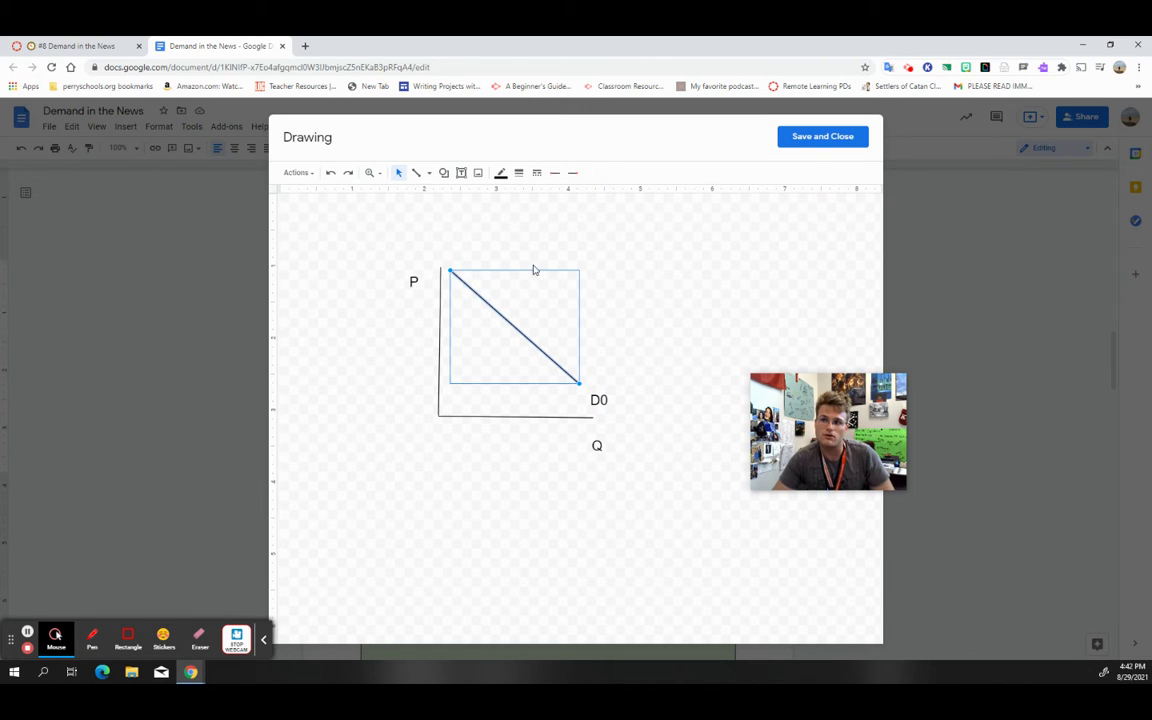
{"action": "left_click", "coordinate": [826, 142]}
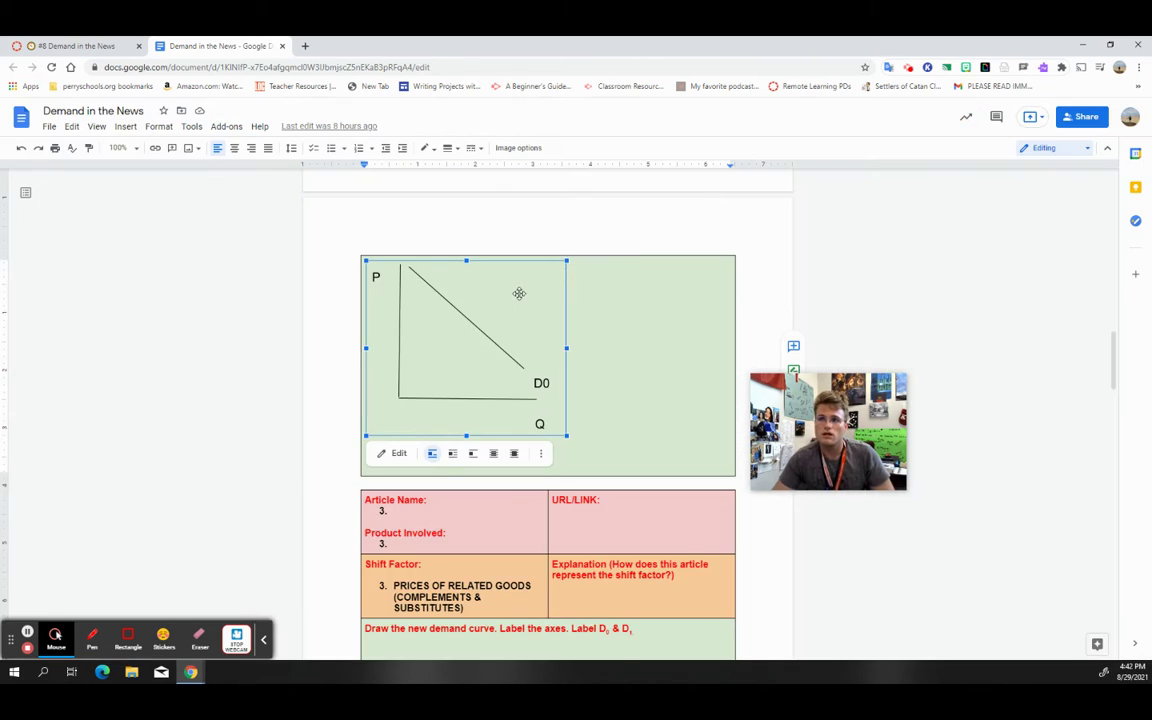
Step: Examine the second article table, focusing on its income (normal & inferior goods) shift factor and its article and product fields
{"action": "scroll", "coordinate": [520, 290], "scroll_direction": "down", "scroll_amount": 3}
{"action": "scroll", "coordinate": [519, 288], "scroll_direction": "down", "scroll_amount": 3}
{"action": "scroll", "coordinate": [519, 280], "scroll_direction": "up", "scroll_amount": 1}
{"action": "scroll", "coordinate": [519, 280], "scroll_direction": "down", "scroll_amount": 2}
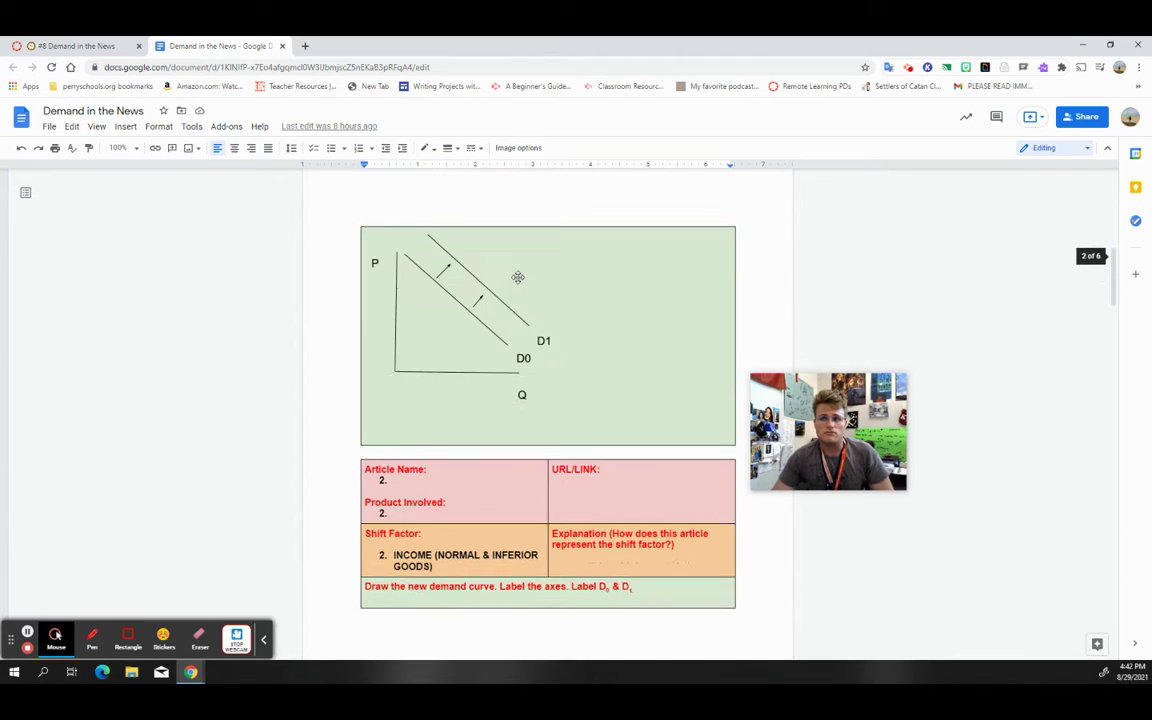
{"action": "scroll", "coordinate": [519, 277], "scroll_direction": "up", "scroll_amount": 3}
{"action": "scroll", "coordinate": [407, 246], "scroll_direction": "up", "scroll_amount": 1}
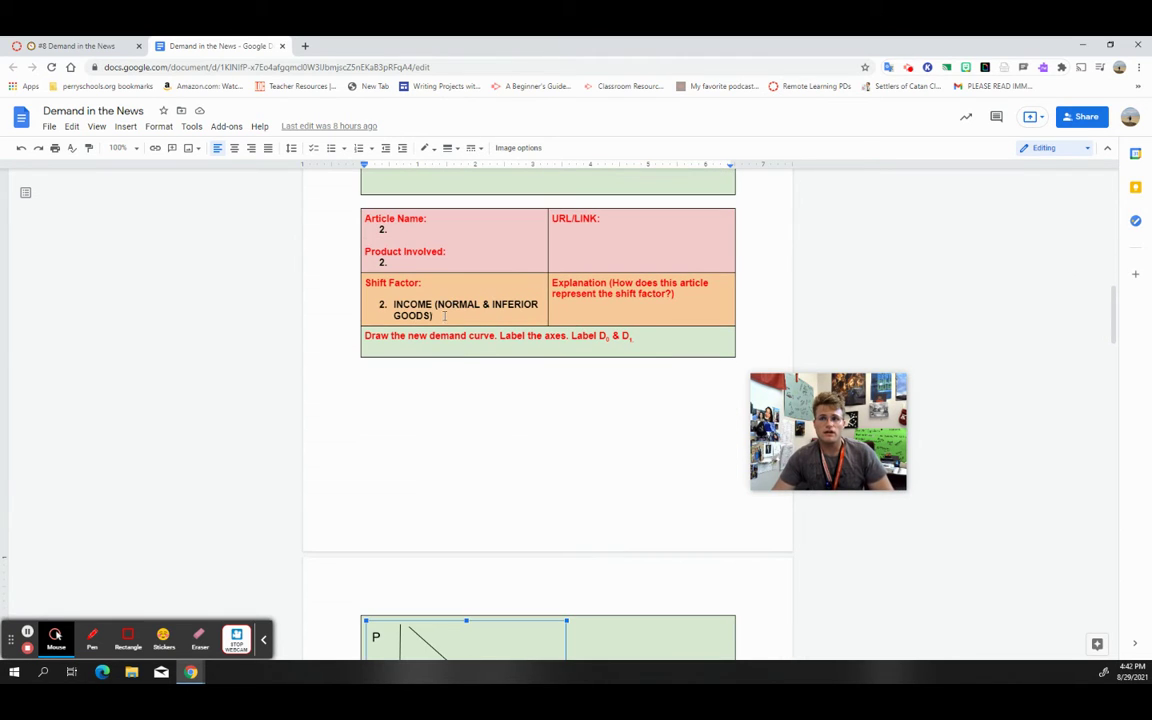
{"action": "left_click", "coordinate": [444, 318]}
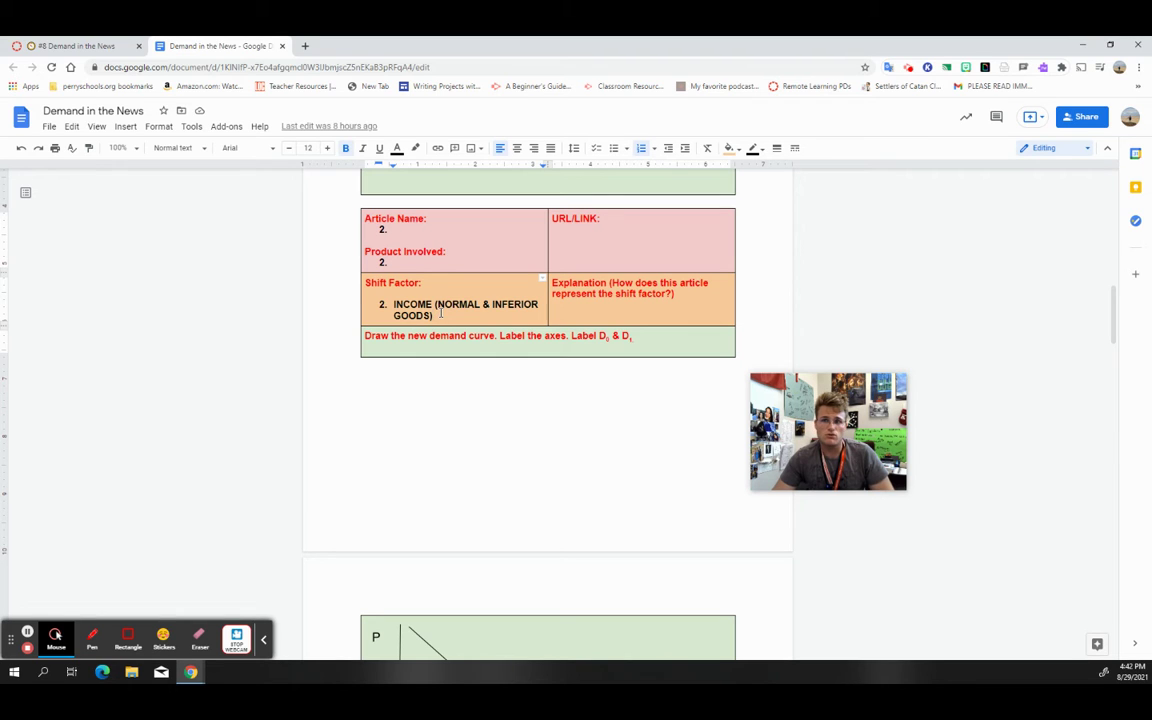
{"action": "left_click_drag", "start_coordinate": [440, 314], "coordinate": [391, 308]}
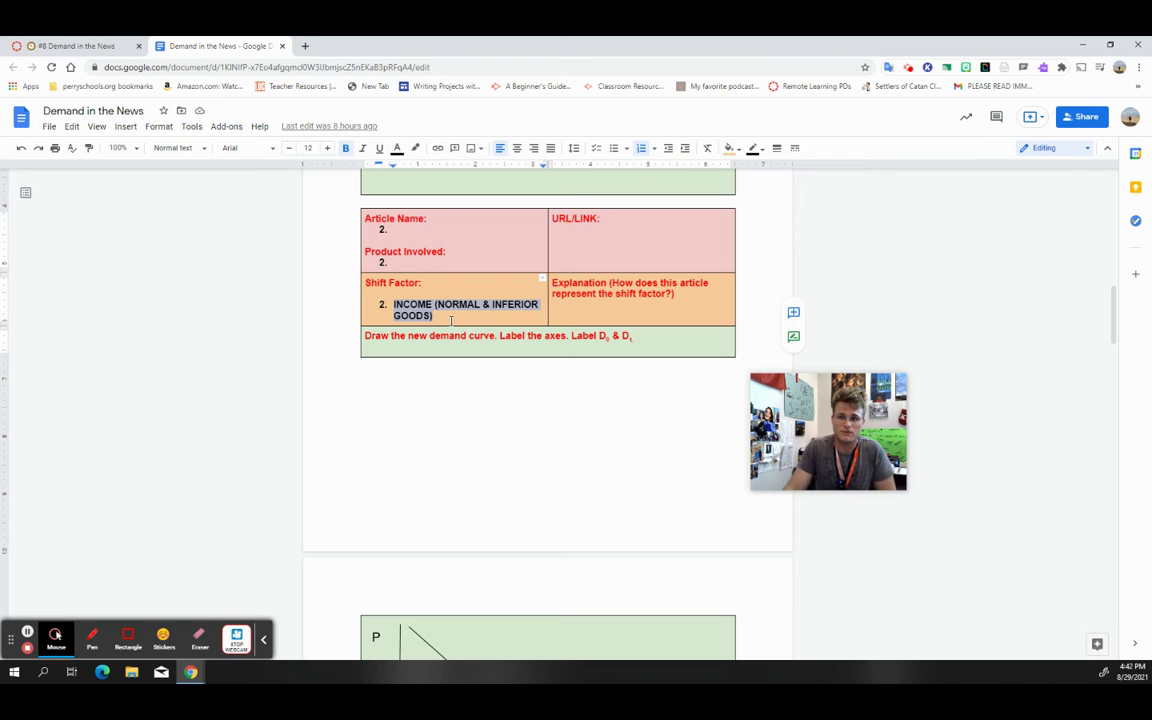
{"action": "left_click", "coordinate": [442, 318]}
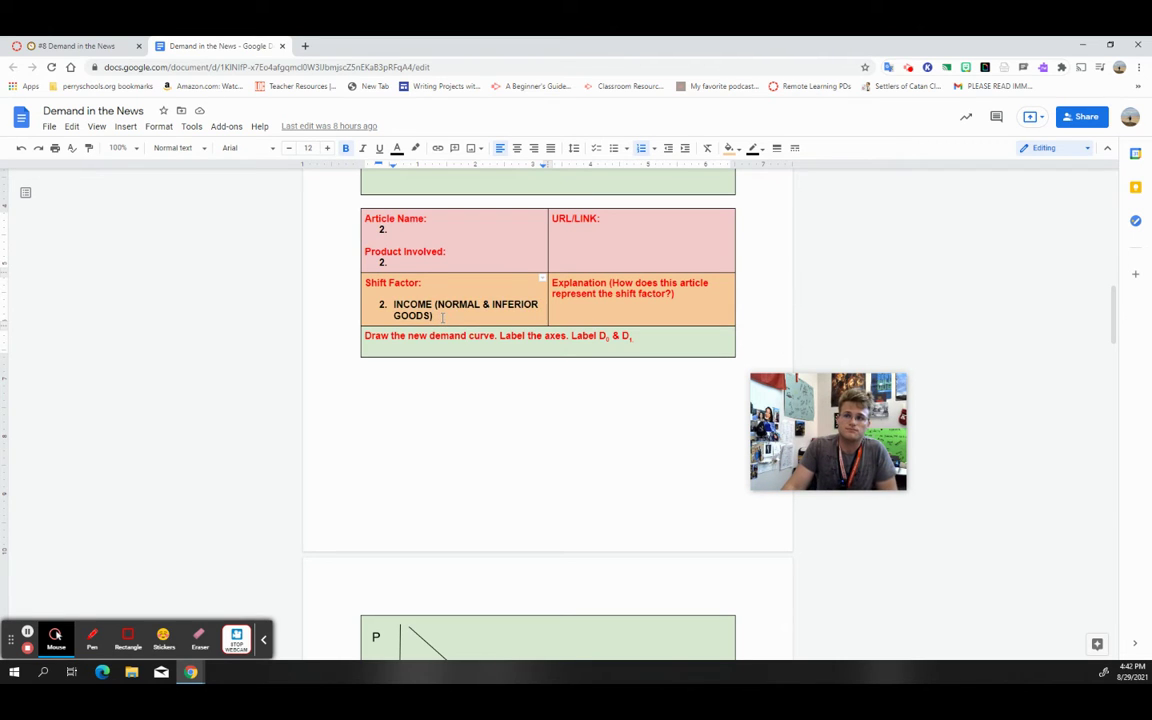
{"action": "left_click_drag", "start_coordinate": [442, 318], "coordinate": [390, 304]}
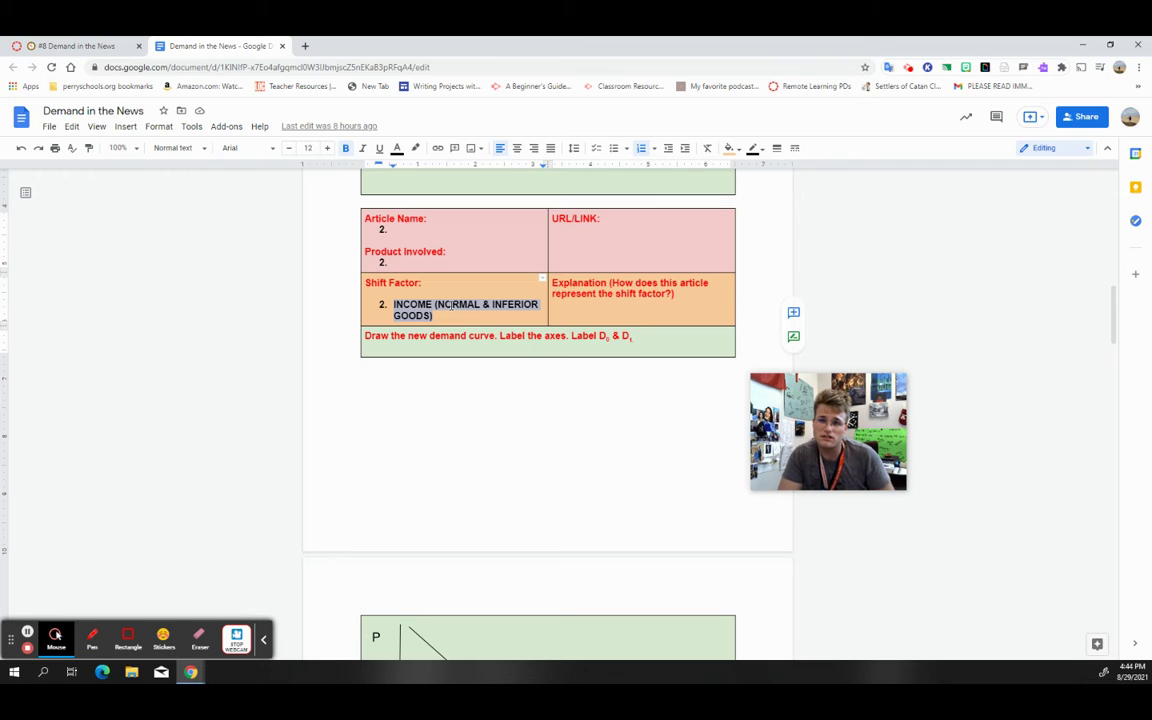
{"action": "left_click", "coordinate": [510, 243]}
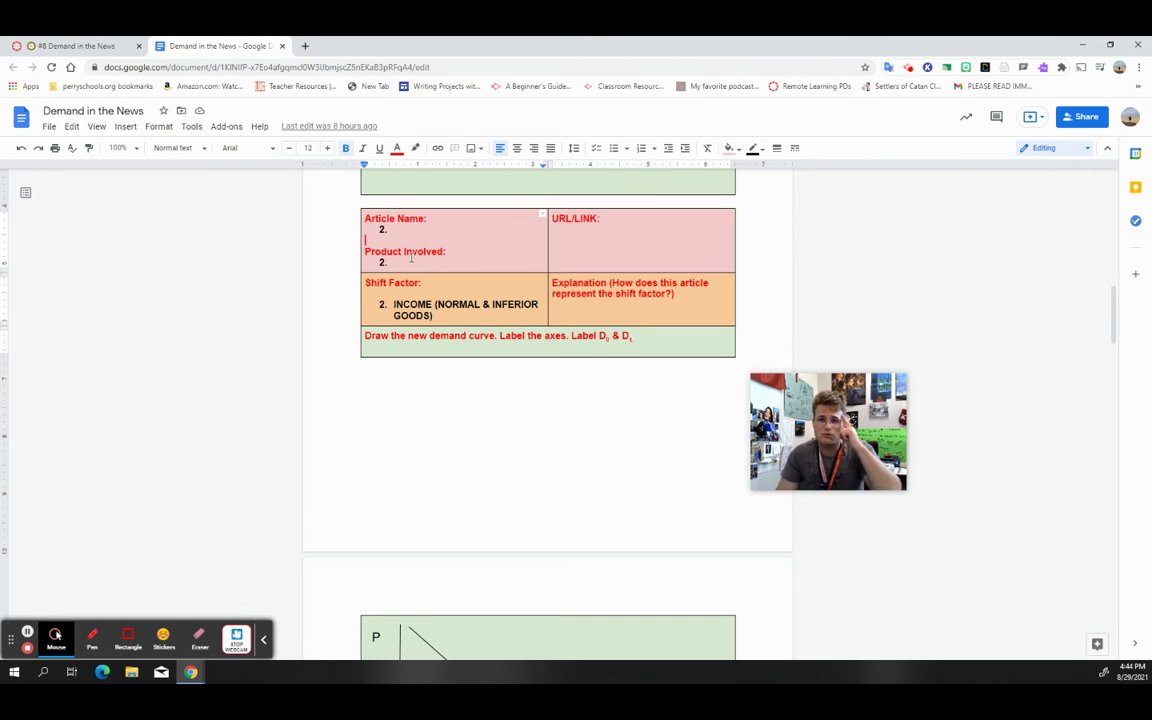
Step: Search the web for "google news" in a new browser tab
{"action": "left_click", "coordinate": [305, 46]}
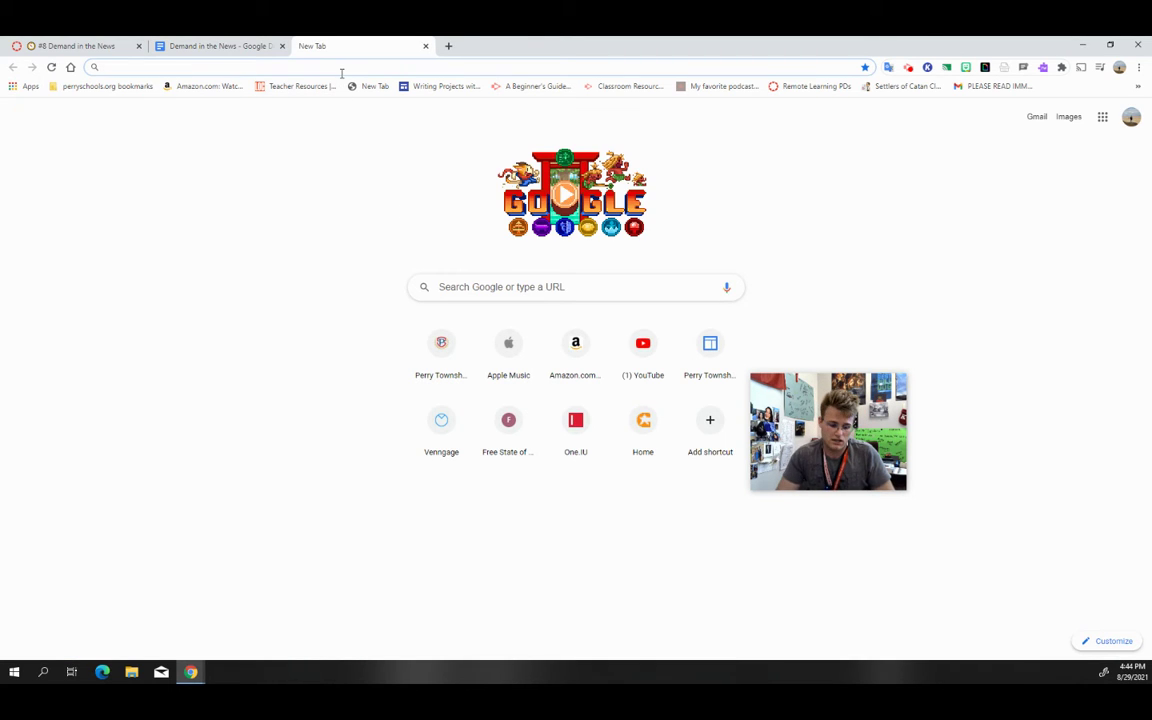
{"action": "type", "text": "google news"}
{"action": "key", "text": "Return"}
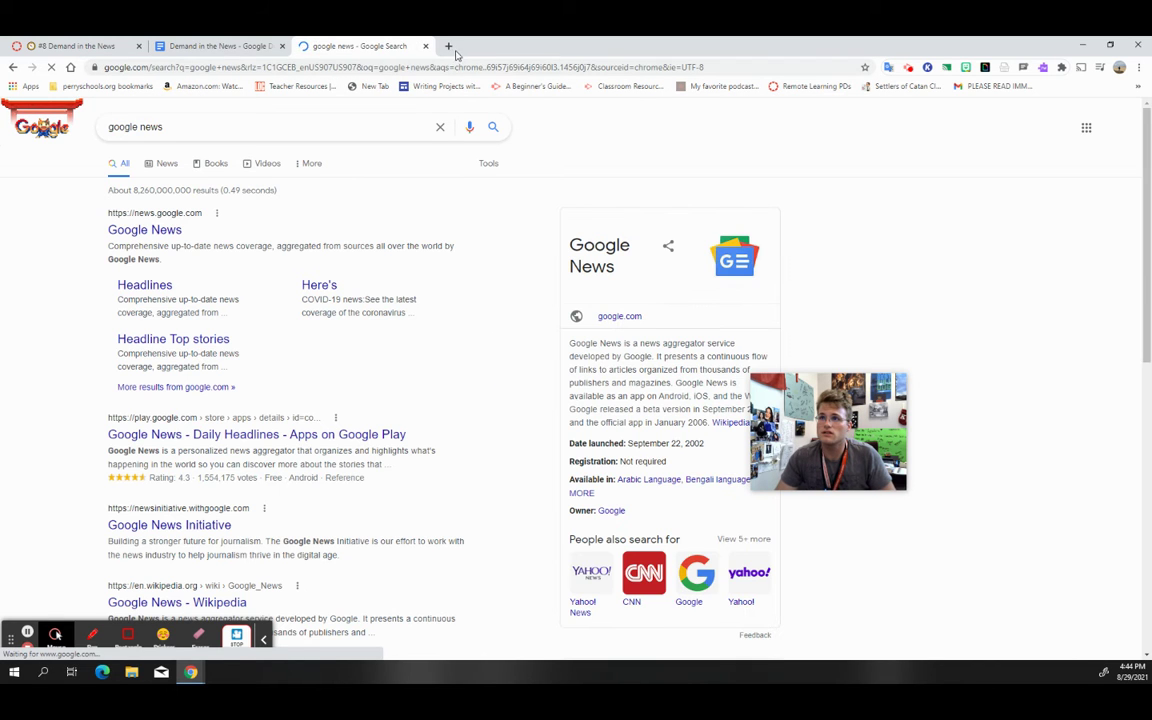
Step: Open Google News from the Google apps list in a new browser tab
{"action": "left_click", "coordinate": [448, 47]}
{"action": "left_click", "coordinate": [1102, 118]}
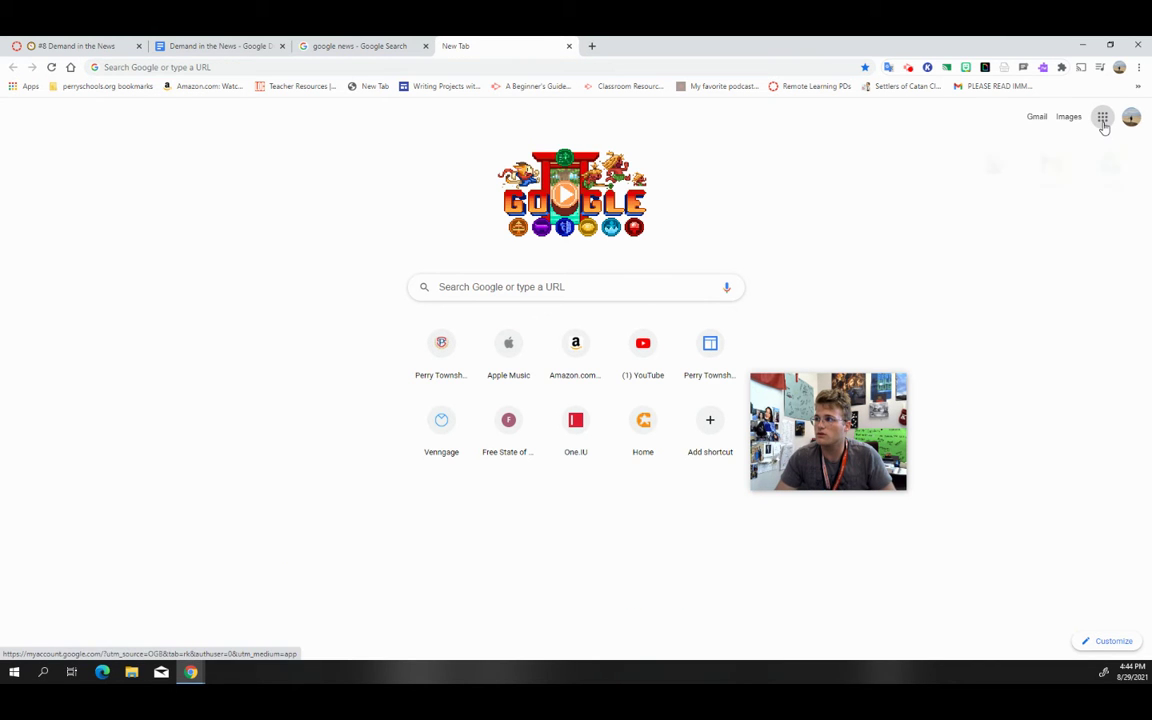
{"action": "scroll", "coordinate": [1068, 288], "scroll_direction": "down", "scroll_amount": 1}
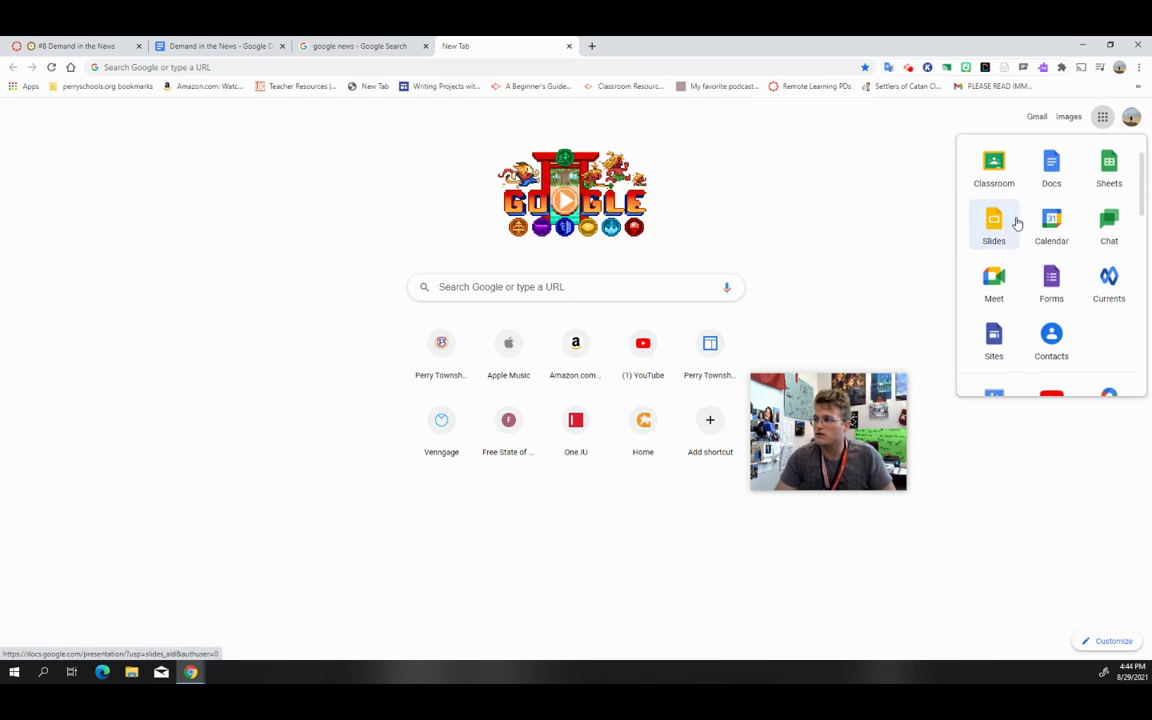
{"action": "scroll", "coordinate": [1083, 242], "scroll_direction": "up", "scroll_amount": 1}
{"action": "scroll", "coordinate": [1083, 240], "scroll_direction": "down", "scroll_amount": 4}
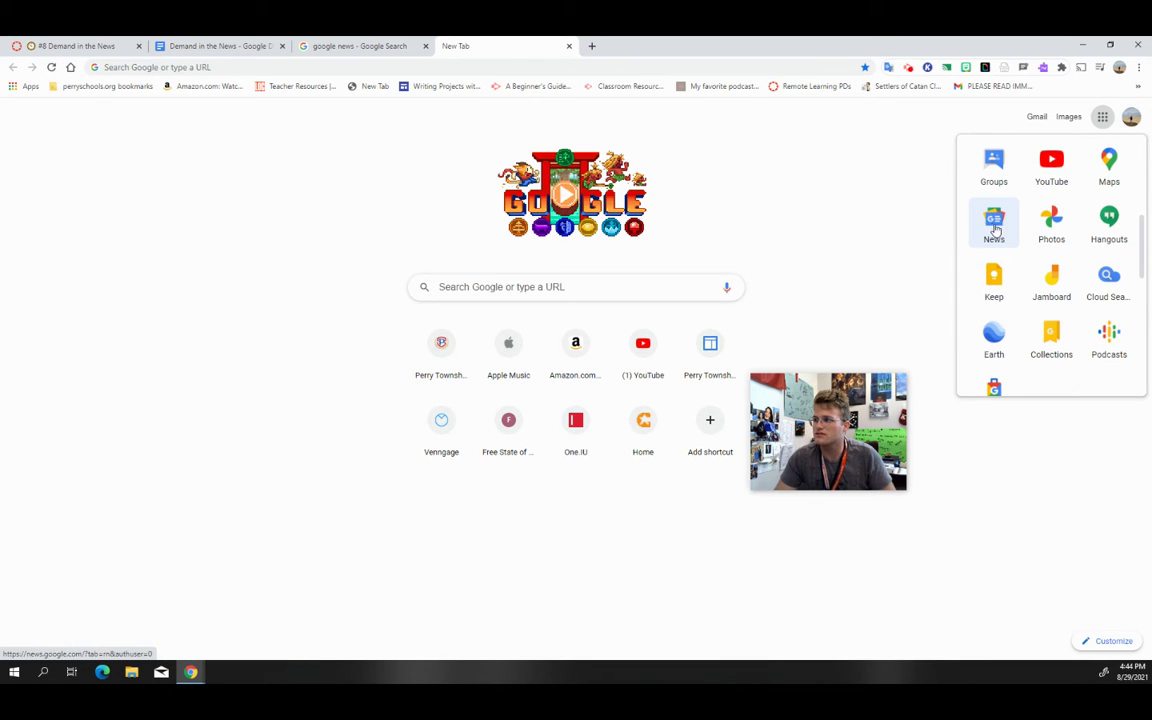
{"action": "left_click", "coordinate": [995, 226]}
Step: Skim the top stories page from the headlines to the U.S. section and return to its beginning
{"action": "left_click_drag", "start_coordinate": [840, 408], "coordinate": [1033, 487]}
{"action": "scroll", "coordinate": [393, 368], "scroll_direction": "down", "scroll_amount": 5}
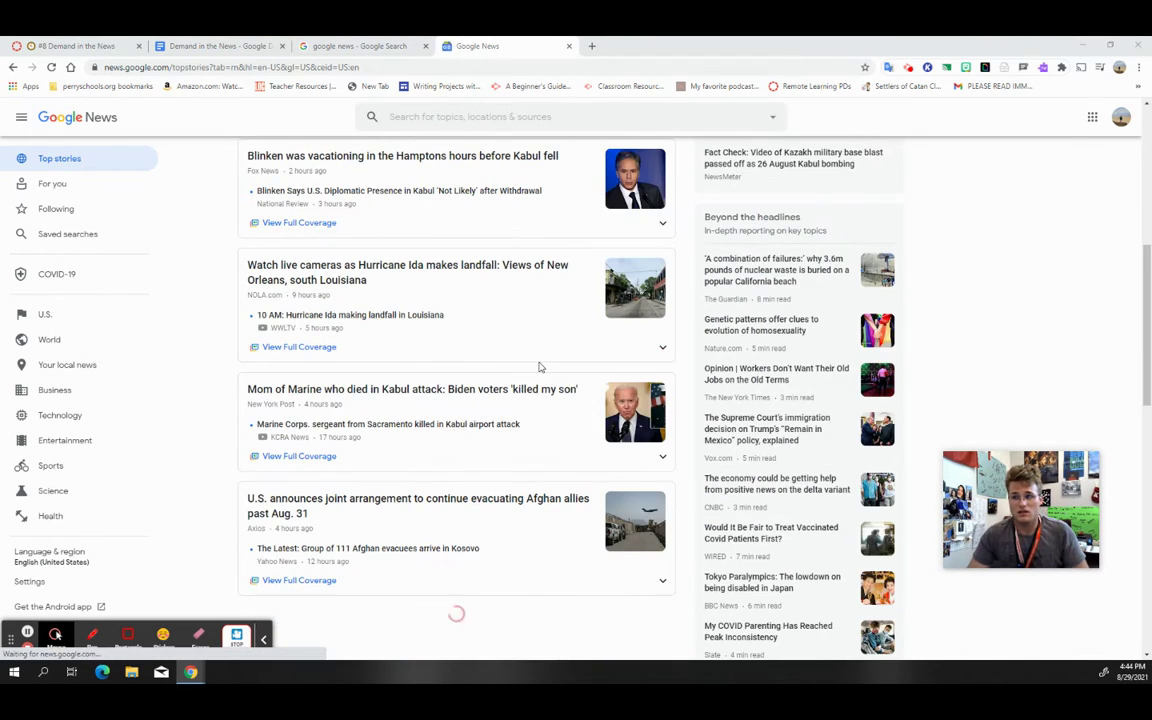
{"action": "scroll", "coordinate": [540, 368], "scroll_direction": "down", "scroll_amount": 6}
{"action": "scroll", "coordinate": [540, 365], "scroll_direction": "down", "scroll_amount": 6}
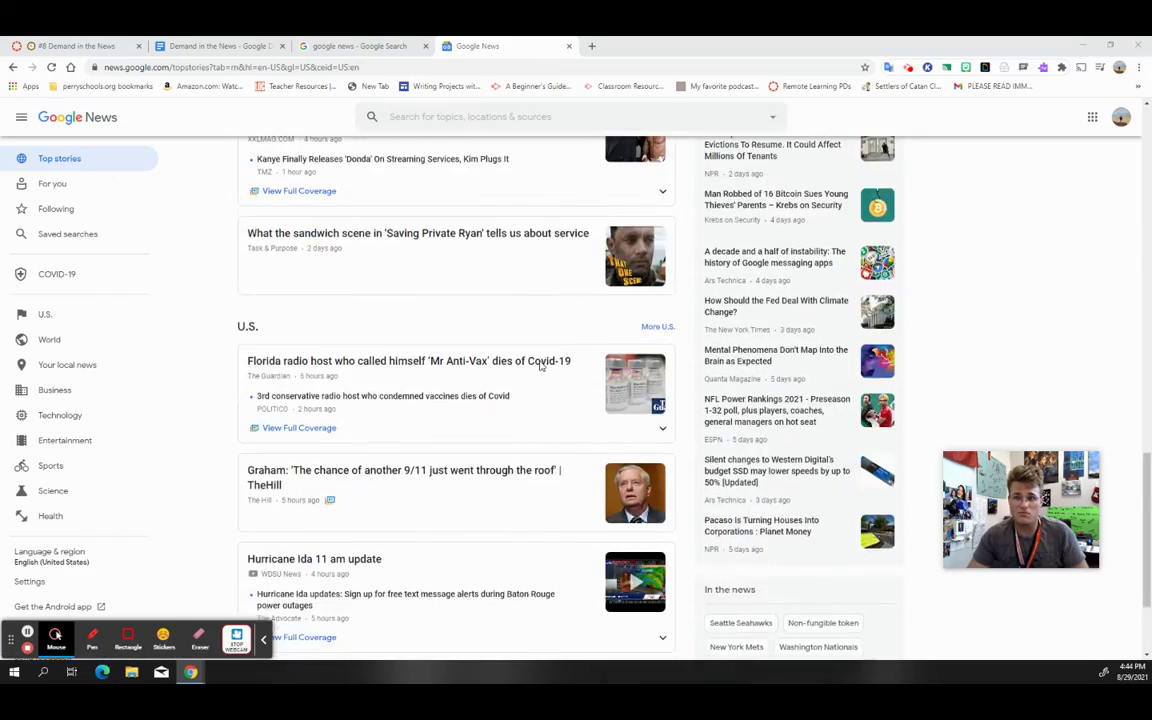
{"action": "scroll", "coordinate": [560, 350], "scroll_direction": "up", "scroll_amount": 8}
{"action": "scroll", "coordinate": [570, 335], "scroll_direction": "up", "scroll_amount": 10}
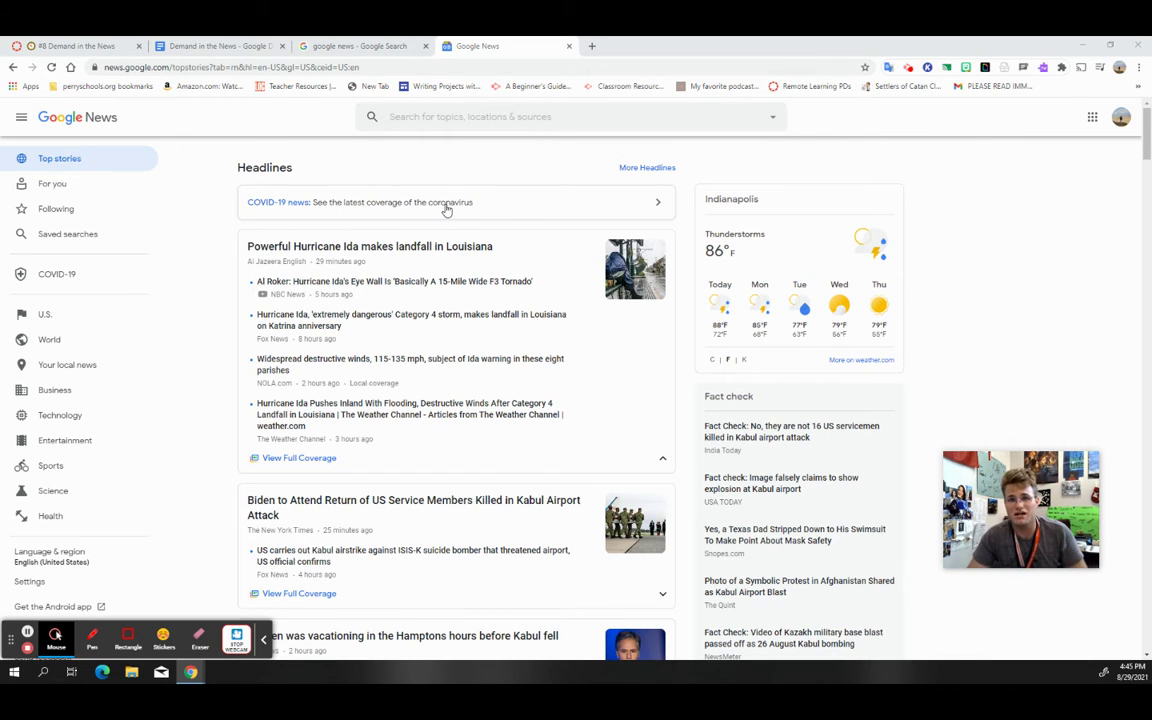
Step: Try to search the news for "used cars", submitting the query a second time
{"action": "left_click", "coordinate": [440, 118]}
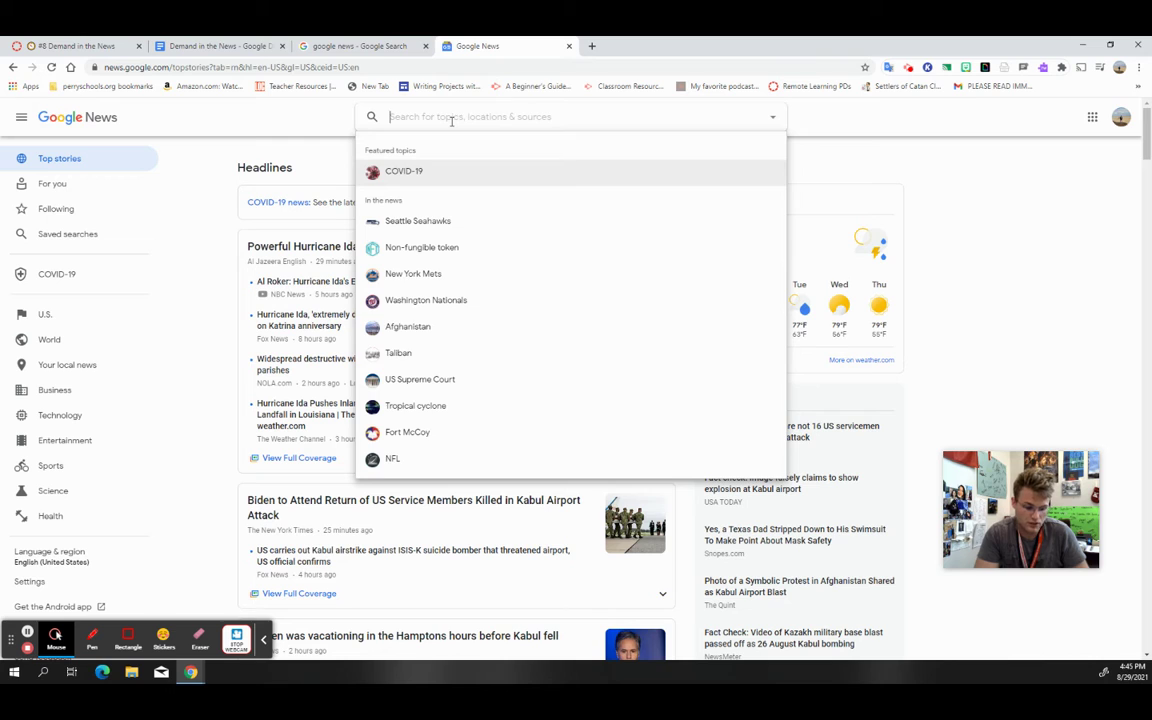
{"action": "type", "text": "used cars"}
{"action": "key", "text": "Return"}
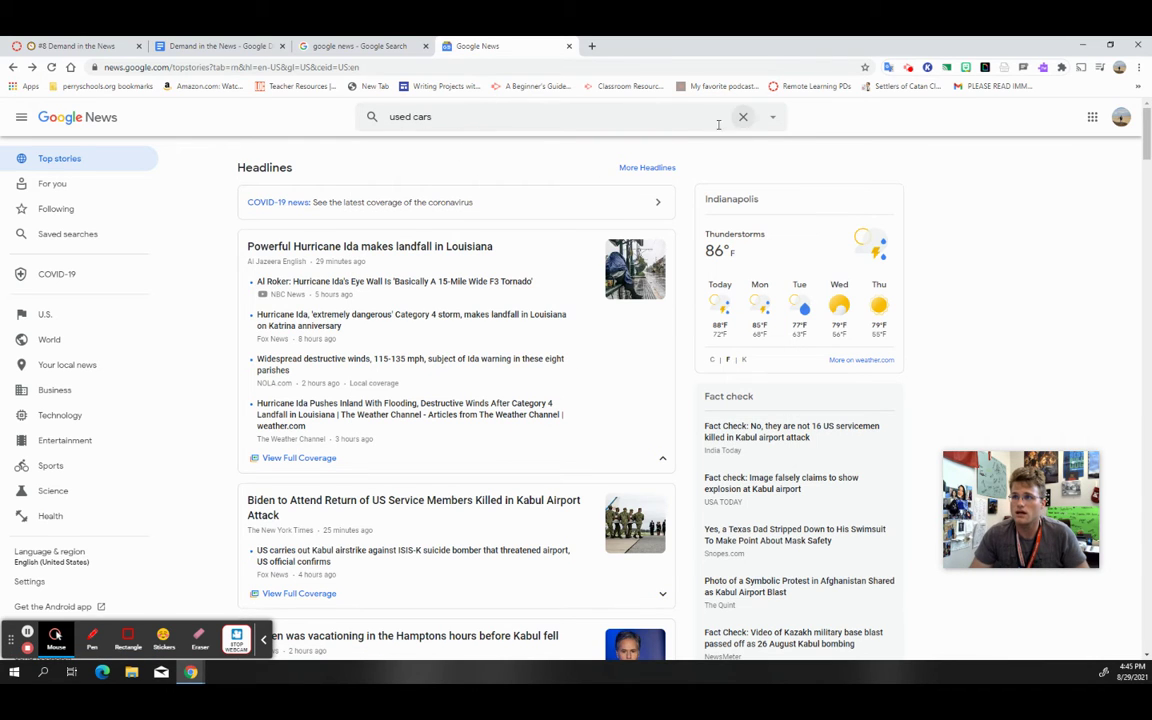
{"action": "left_click", "coordinate": [578, 127]}
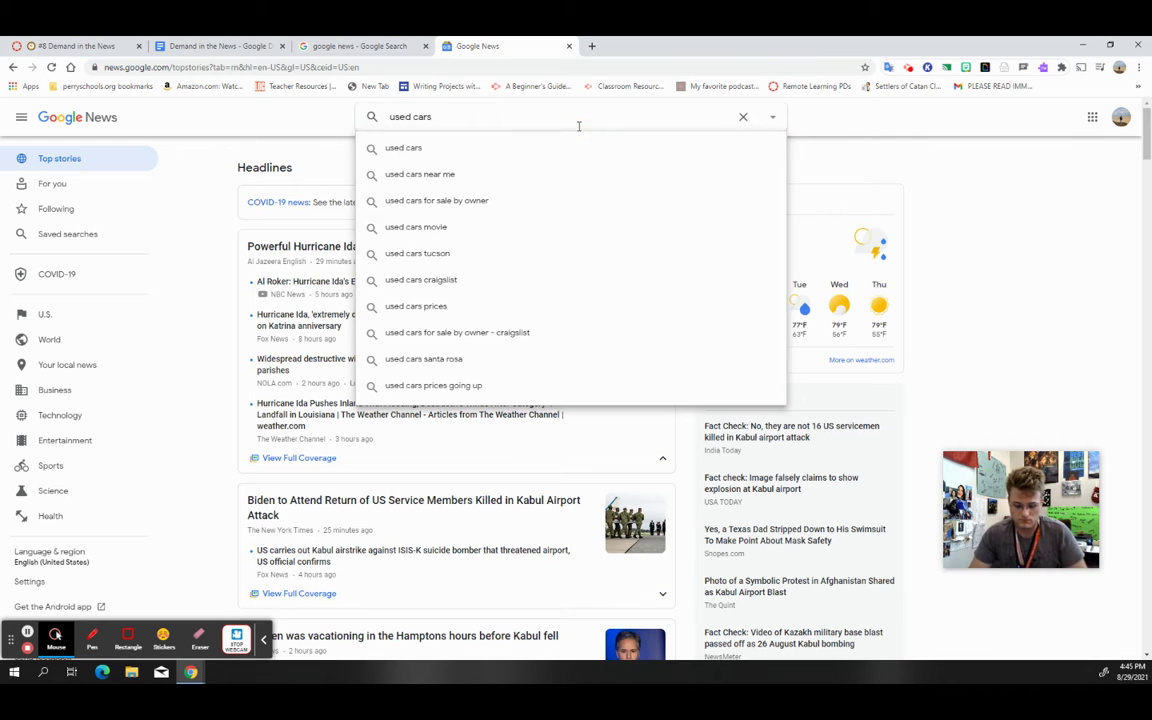
{"action": "key", "text": "Return"}
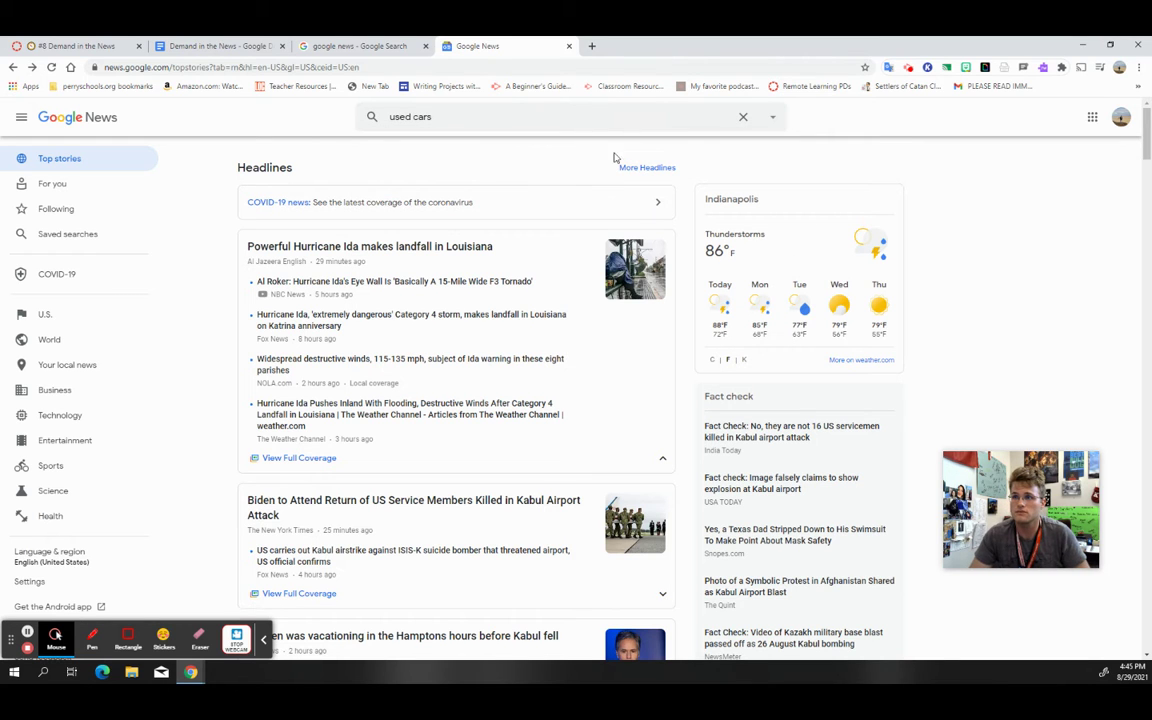
{"action": "scroll", "coordinate": [532, 190], "scroll_direction": "down", "scroll_amount": 1}
{"action": "scroll", "coordinate": [491, 172], "scroll_direction": "up", "scroll_amount": 1}
Step: Try the suggested news search "used cars for sale by owner"
{"action": "left_click", "coordinate": [474, 124]}
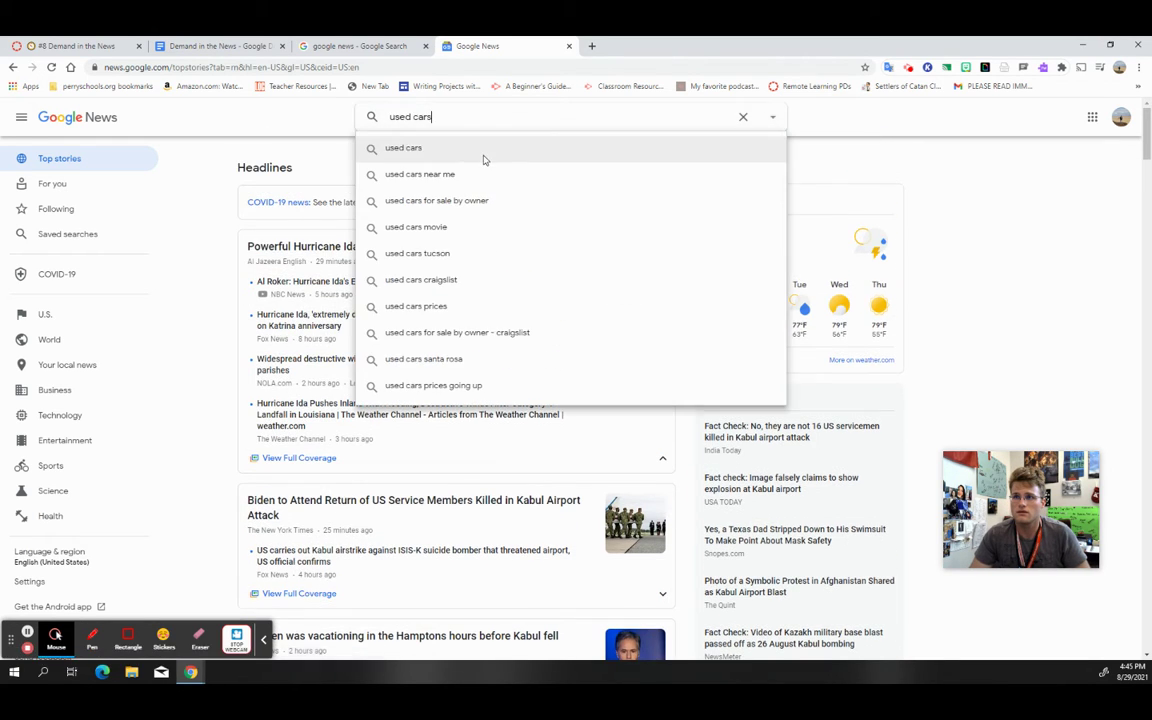
{"action": "left_click", "coordinate": [482, 201]}
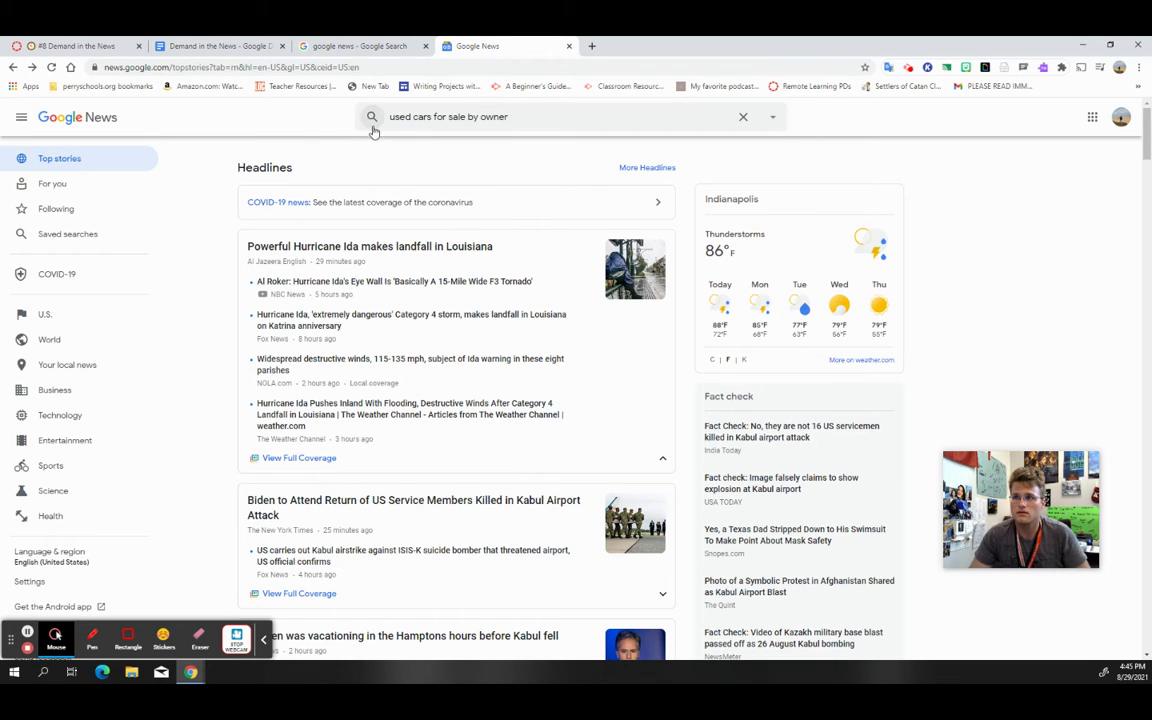
{"action": "left_click", "coordinate": [680, 125]}
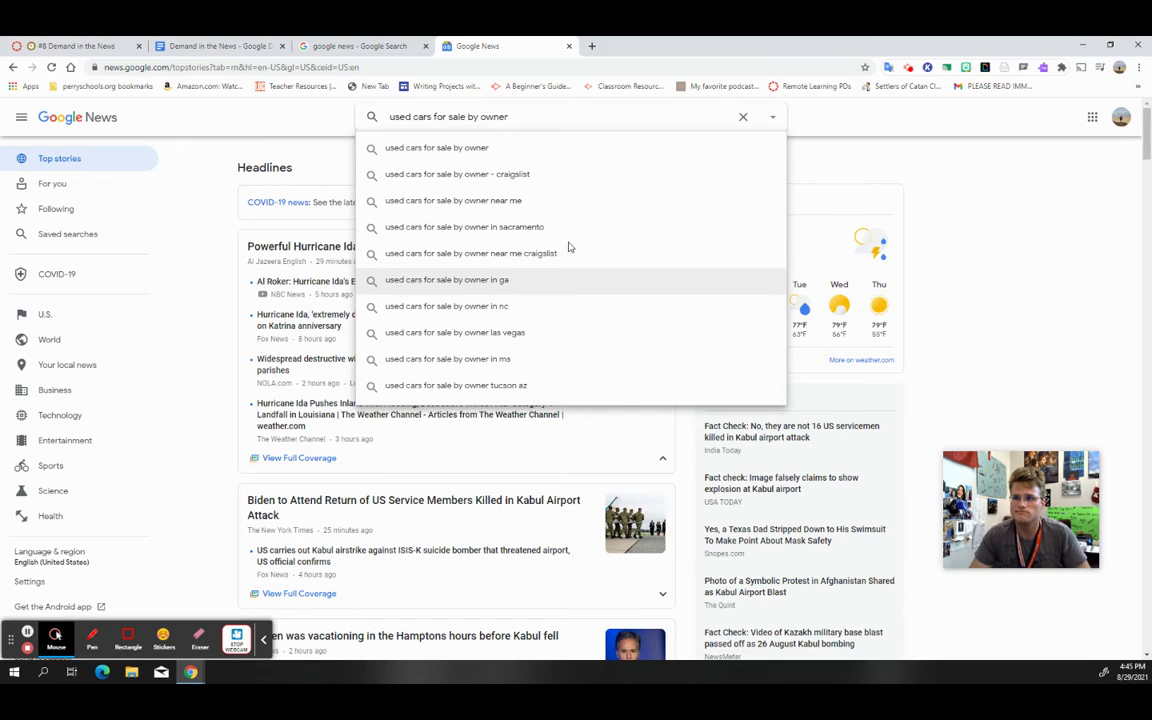
{"action": "left_click_drag", "start_coordinate": [508, 116], "coordinate": [378, 116]}
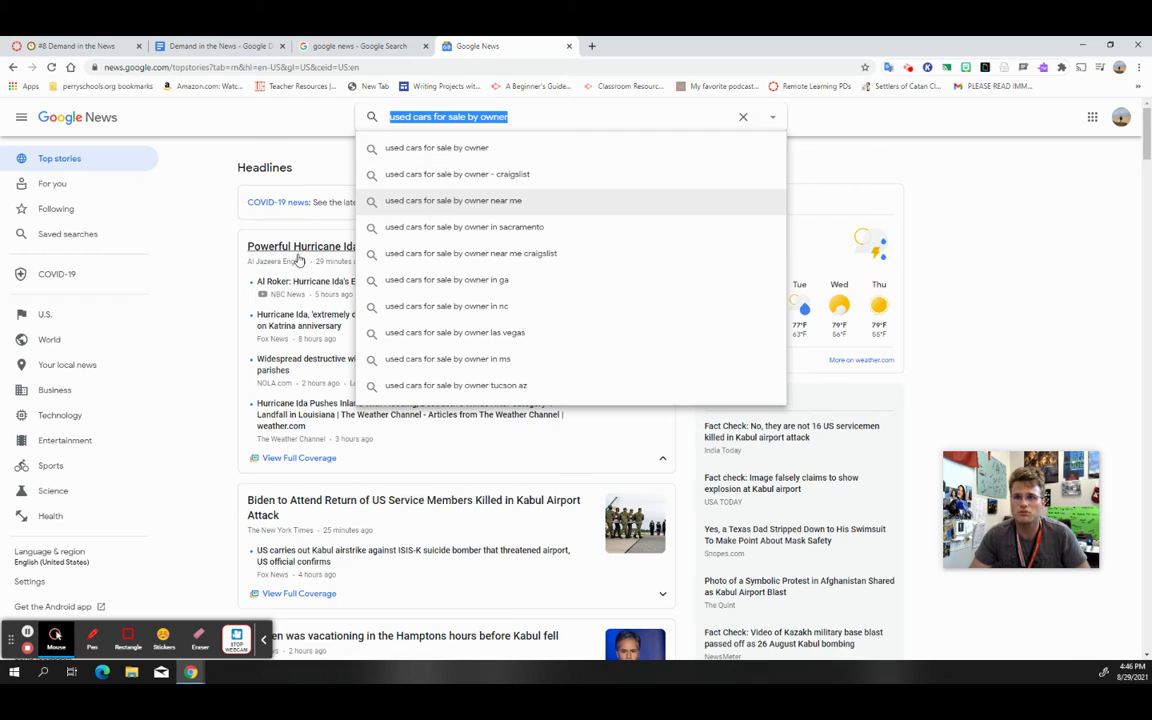
{"action": "scroll", "coordinate": [296, 257], "scroll_direction": "down", "scroll_amount": 2}
{"action": "scroll", "coordinate": [280, 127], "scroll_direction": "up", "scroll_amount": 2}
{"action": "left_click", "coordinate": [308, 160]}
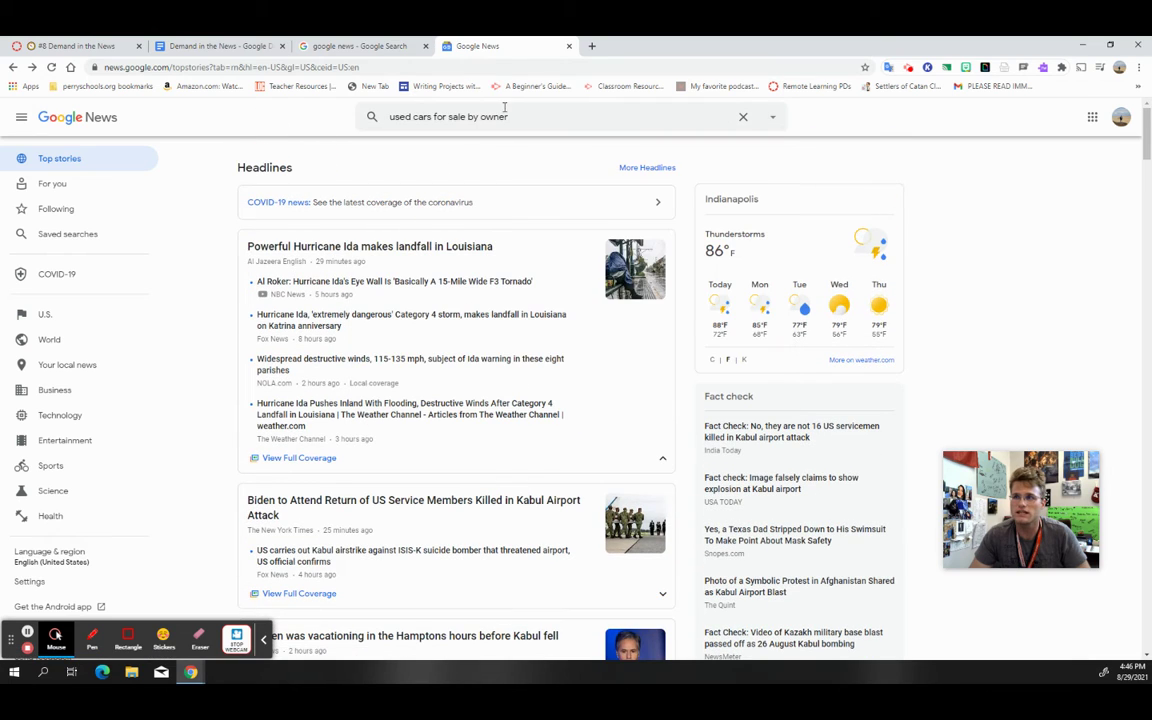
Step: Replace the search text with "new cars" and try to run the news search
{"action": "left_click", "coordinate": [664, 124]}
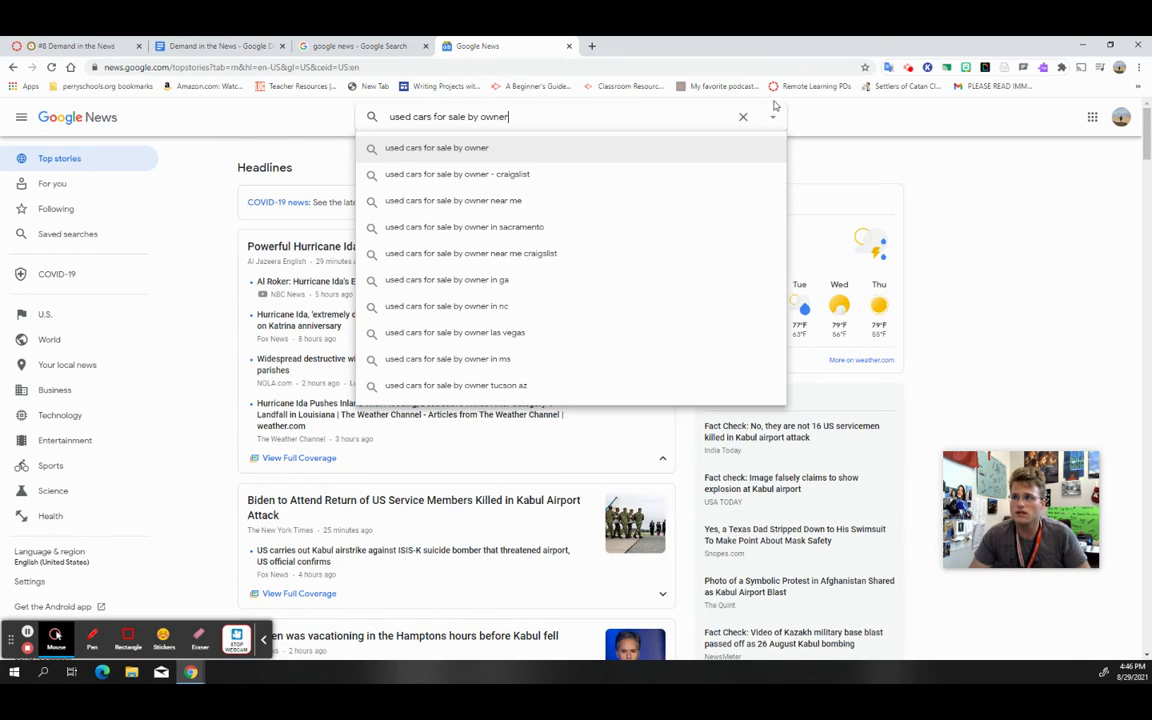
{"action": "left_click", "coordinate": [548, 118]}
{"action": "left_click", "coordinate": [520, 120]}
{"action": "left_click_drag", "start_coordinate": [508, 117], "coordinate": [365, 117]}
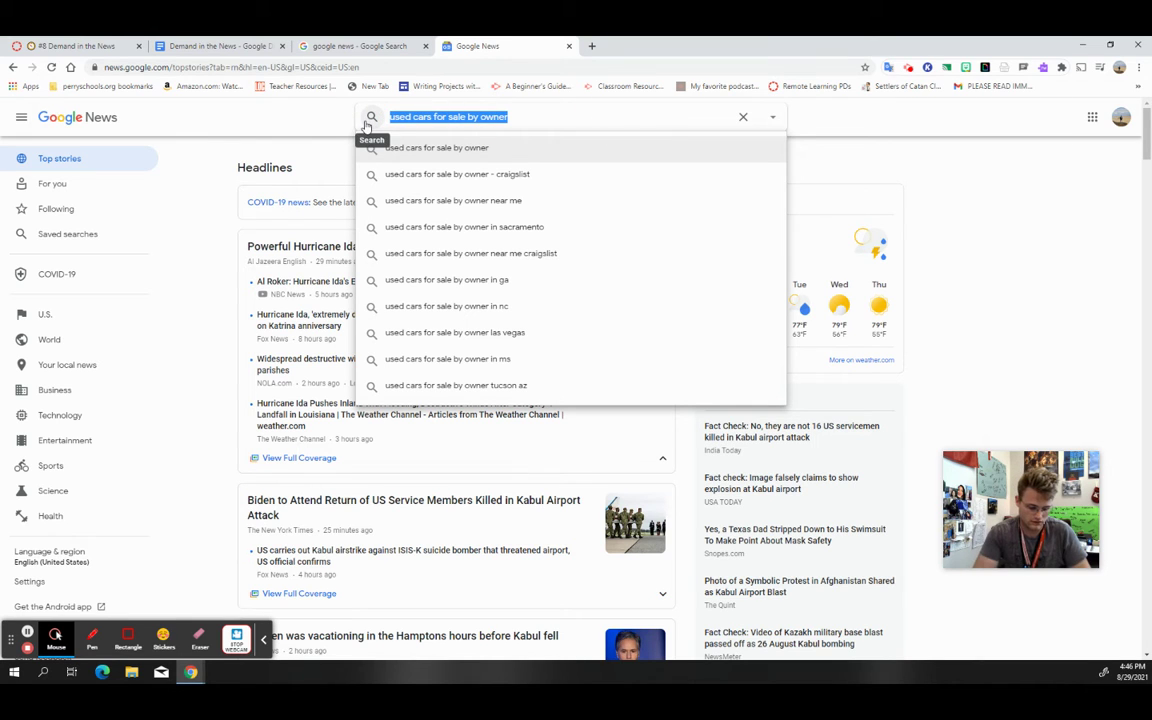
{"action": "type", "text": "new cars"}
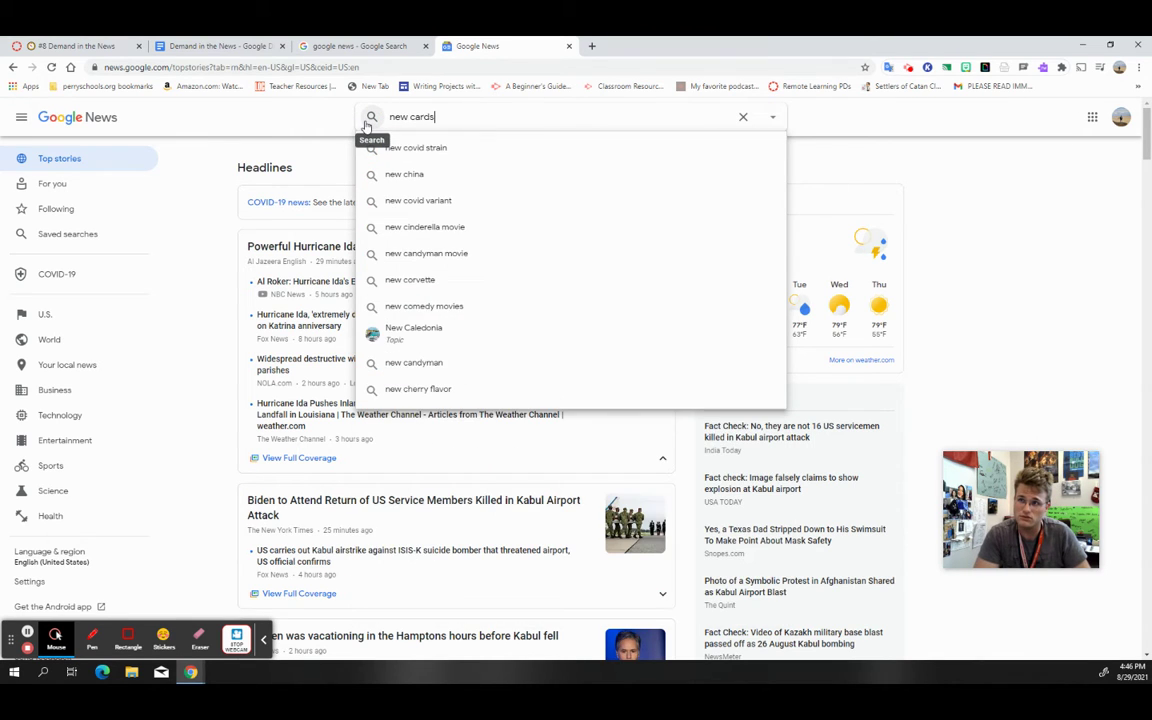
{"action": "left_click", "coordinate": [368, 120]}
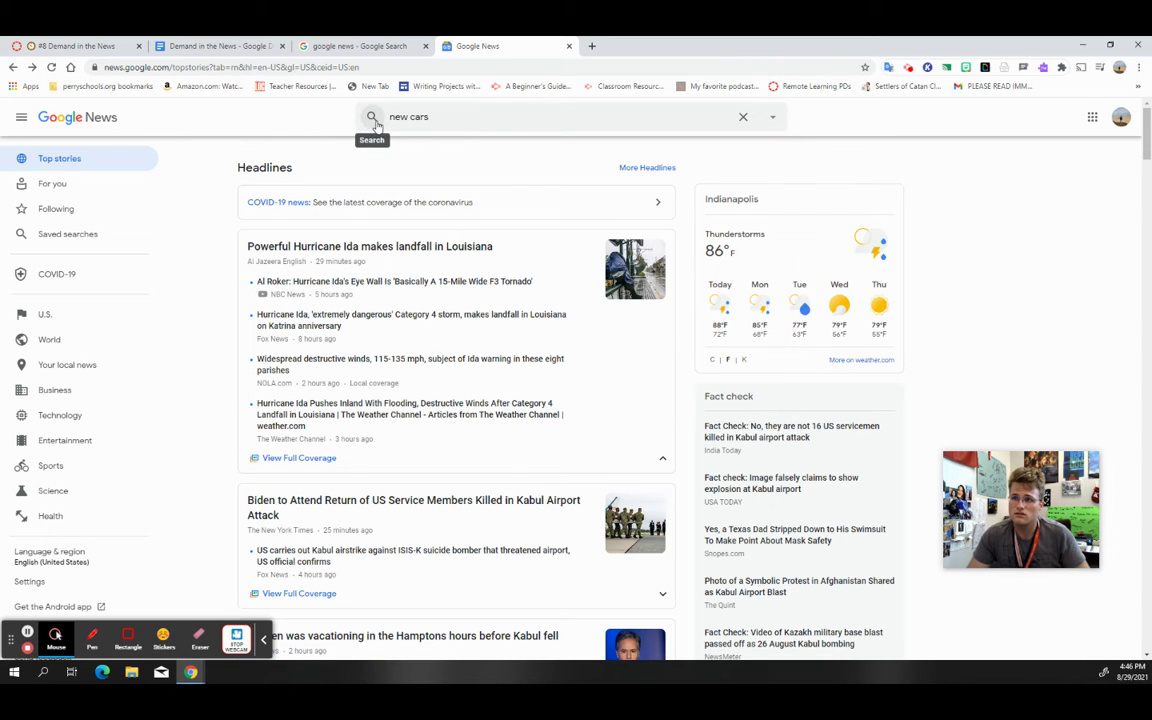
Step: Open the full Headlines page and look through its latest stories
{"action": "left_click", "coordinate": [645, 170]}
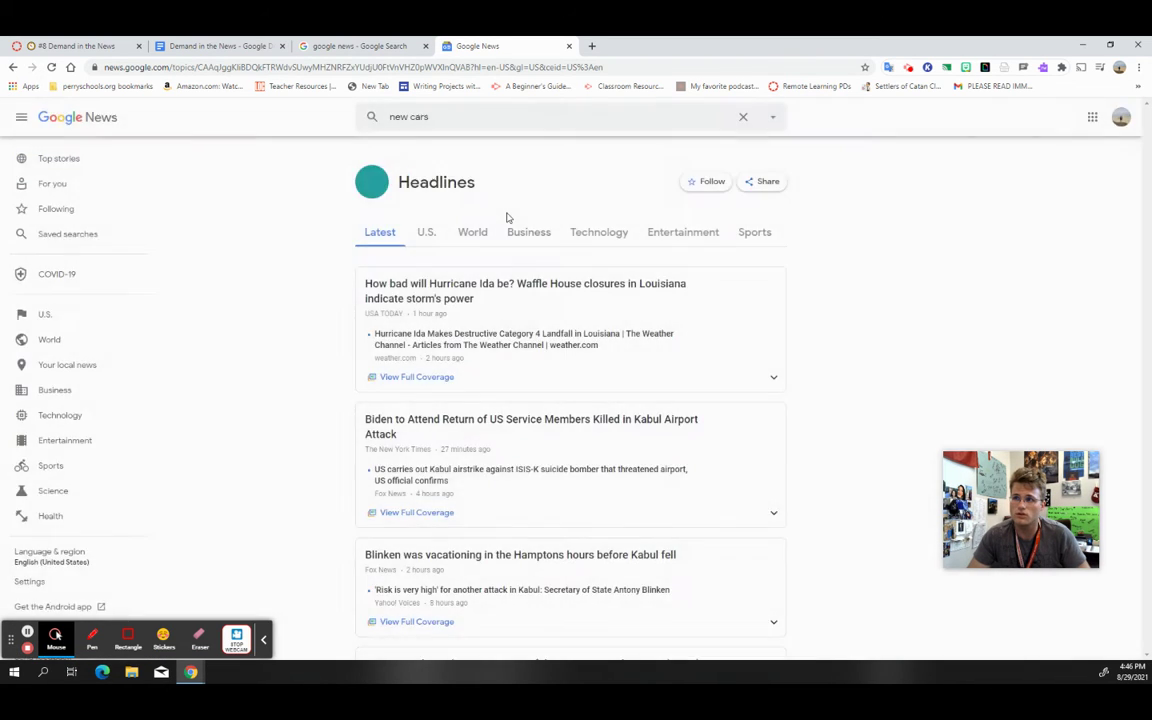
{"action": "scroll", "coordinate": [517, 225], "scroll_direction": "down", "scroll_amount": 1}
{"action": "scroll", "coordinate": [562, 235], "scroll_direction": "up", "scroll_amount": 1}
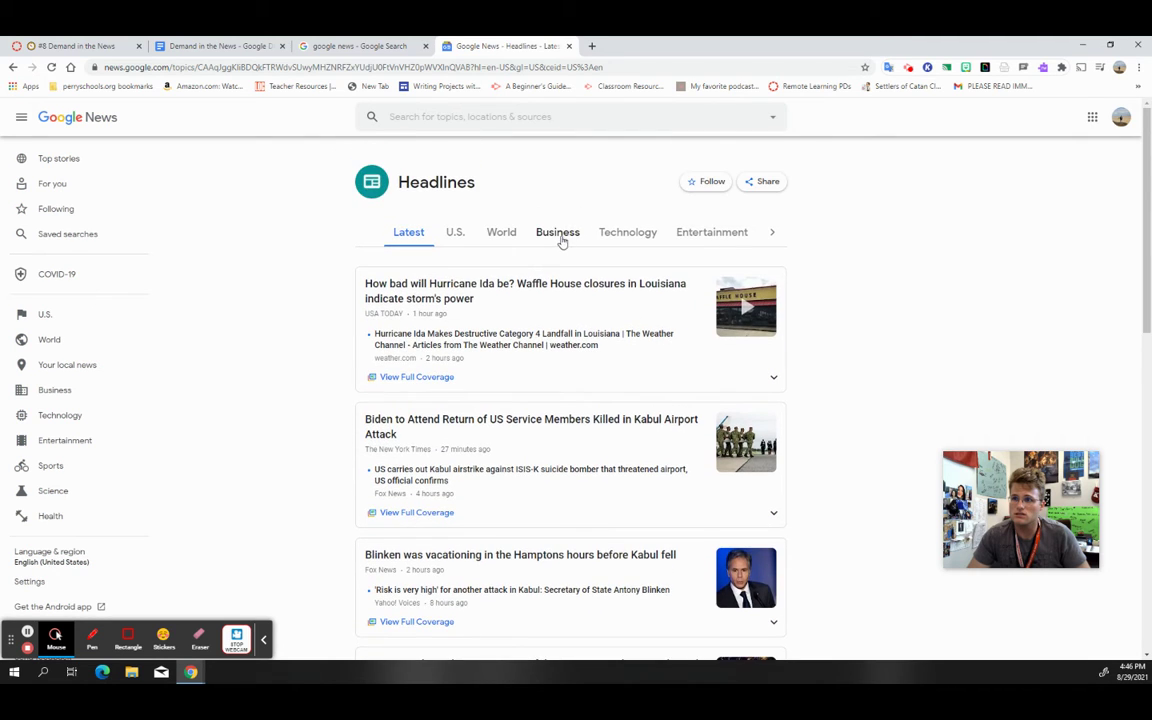
{"action": "scroll", "coordinate": [563, 242], "scroll_direction": "down", "scroll_amount": 3}
{"action": "scroll", "coordinate": [563, 240], "scroll_direction": "down", "scroll_amount": 1}
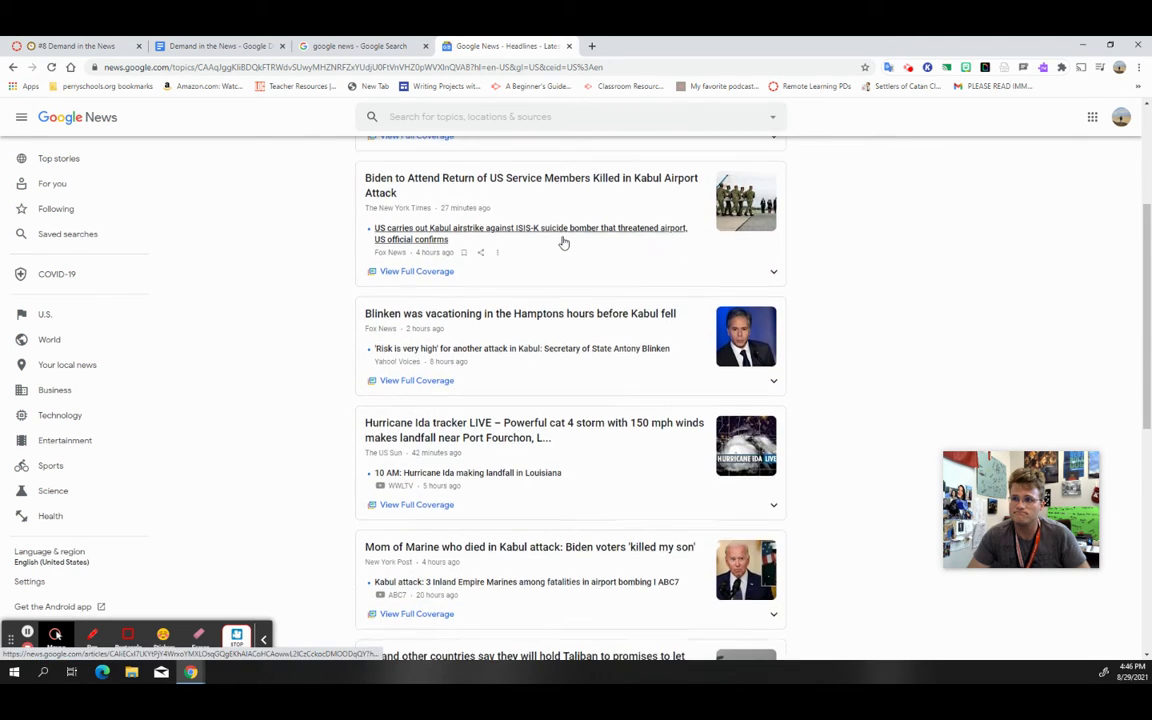
{"action": "scroll", "coordinate": [563, 240], "scroll_direction": "down", "scroll_amount": 2}
{"action": "scroll", "coordinate": [520, 236], "scroll_direction": "up", "scroll_amount": 5}
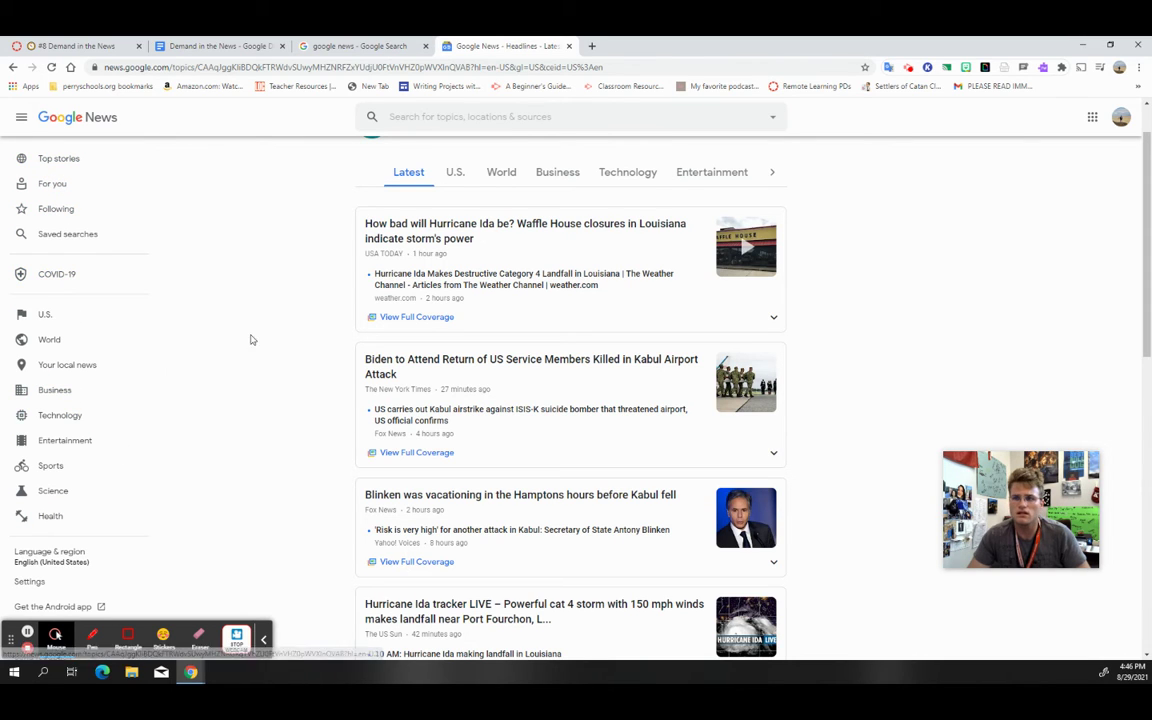
Step: Try to search the news for "food" from the Headlines page and return to the top stories
{"action": "left_click", "coordinate": [514, 119]}
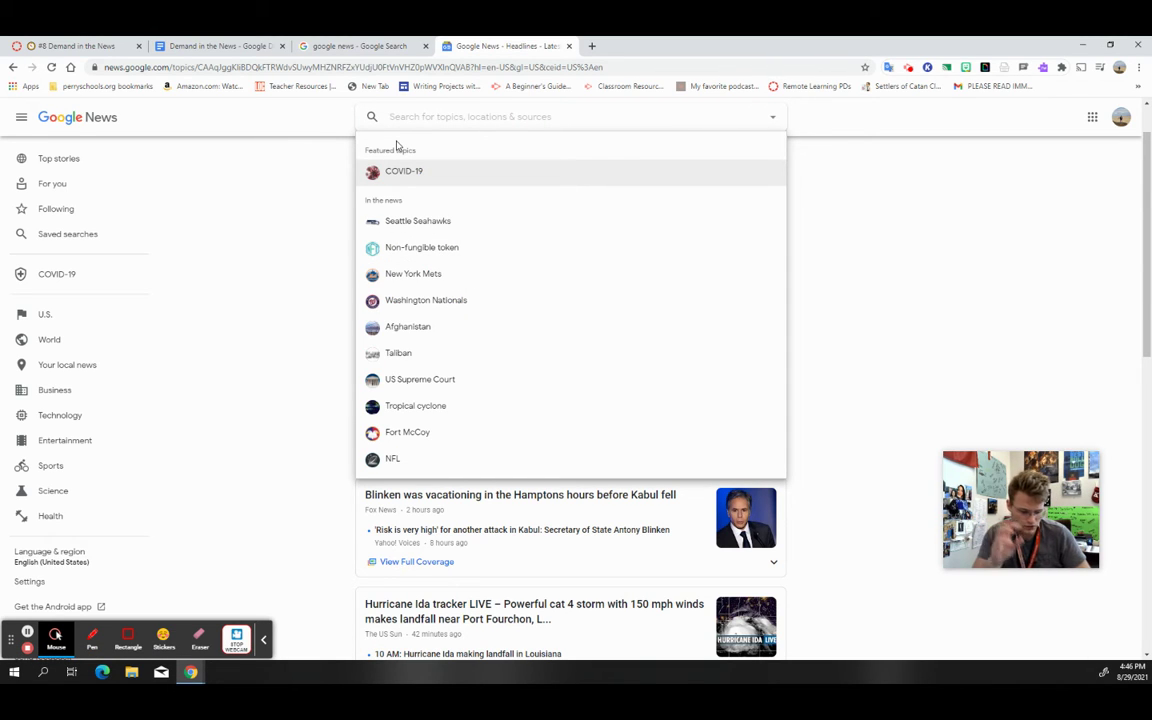
{"action": "type", "text": "flood"}
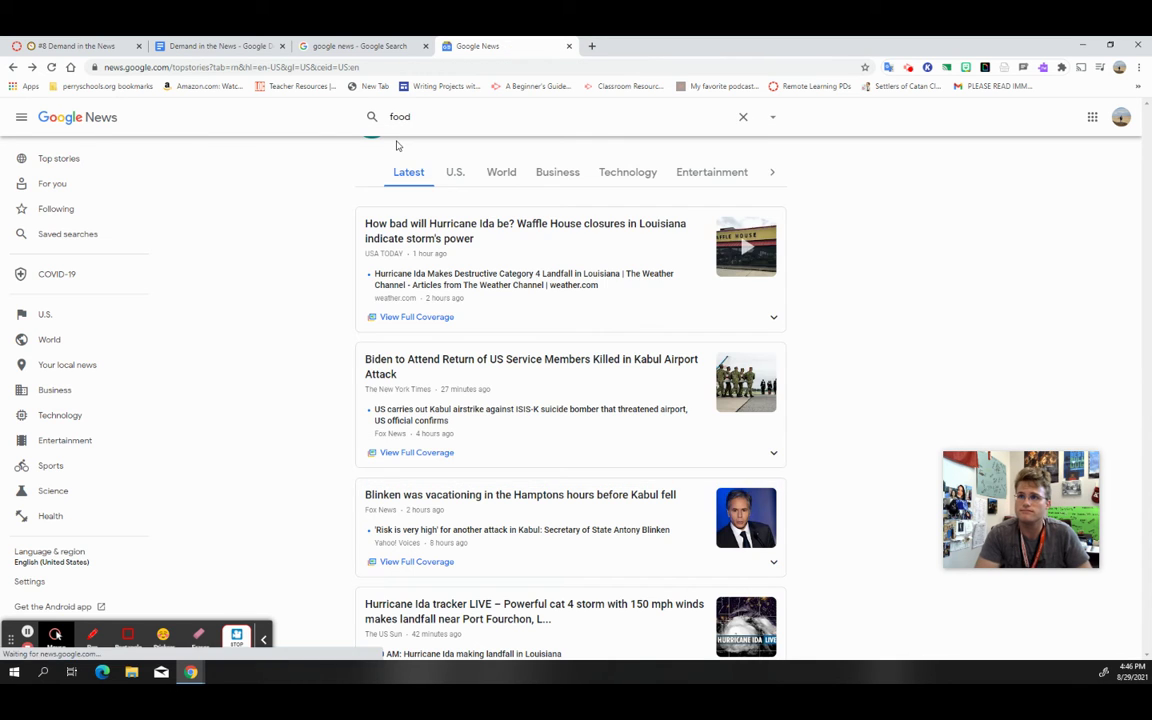
{"action": "key", "text": "alt+Left"}
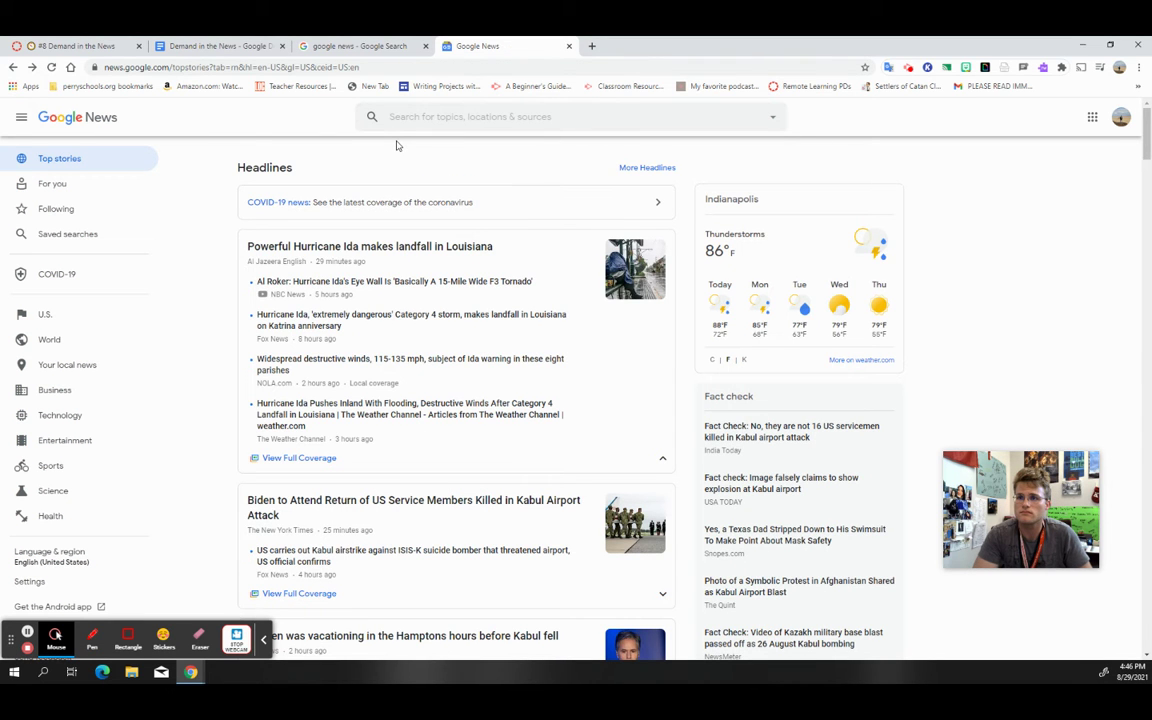
Step: Examine the top stories, For you and U.S. sections for articles that could relate to a demand shift factor
{"action": "scroll", "coordinate": [422, 294], "scroll_direction": "down", "scroll_amount": 2}
{"action": "scroll", "coordinate": [422, 294], "scroll_direction": "down", "scroll_amount": 2}
{"action": "scroll", "coordinate": [449, 290], "scroll_direction": "down", "scroll_amount": 1}
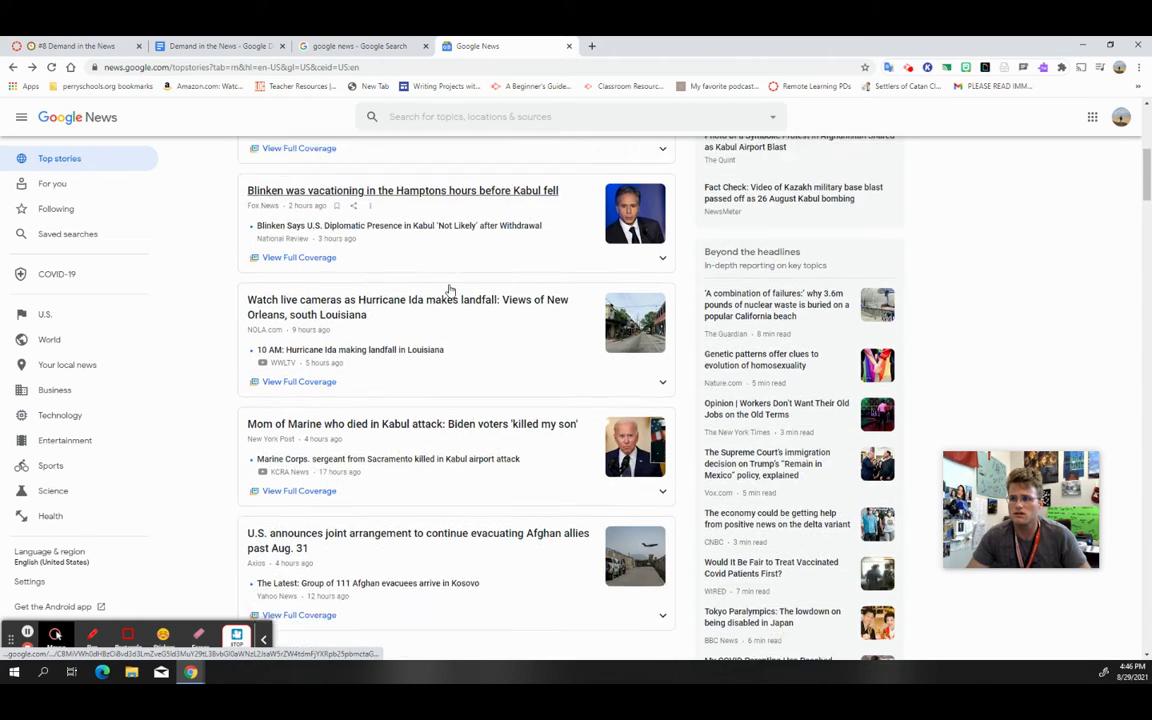
{"action": "scroll", "coordinate": [440, 350], "scroll_direction": "down", "scroll_amount": 2}
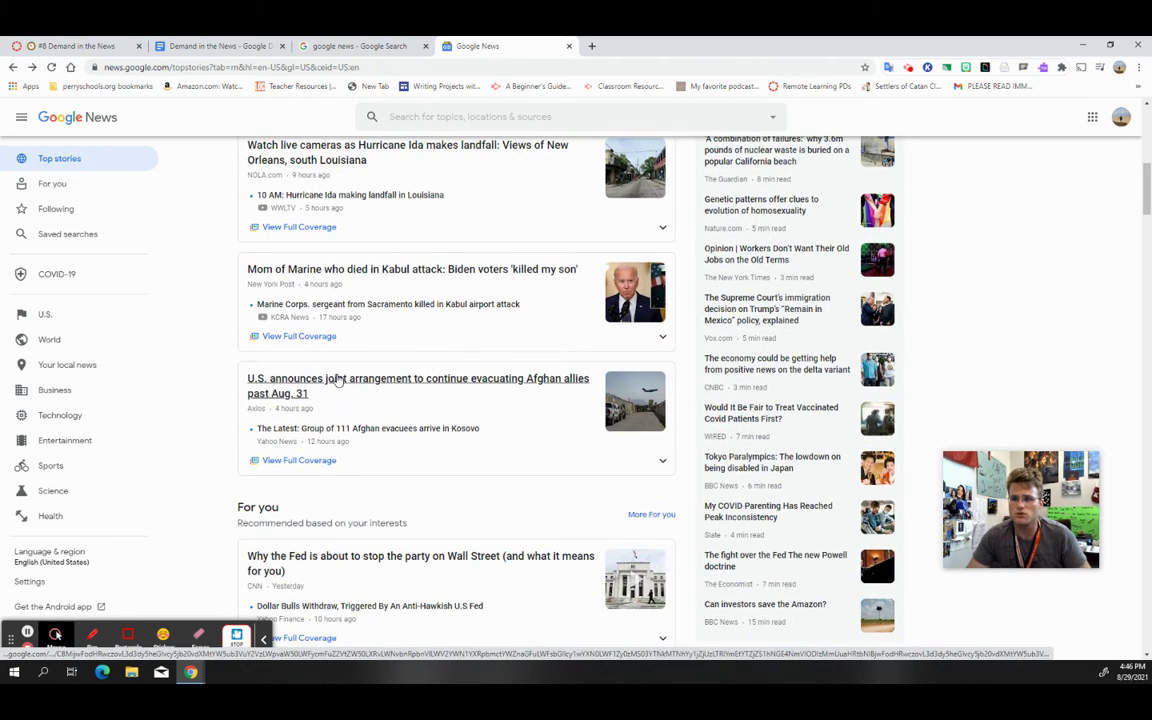
{"action": "scroll", "coordinate": [416, 386], "scroll_direction": "down", "scroll_amount": 2}
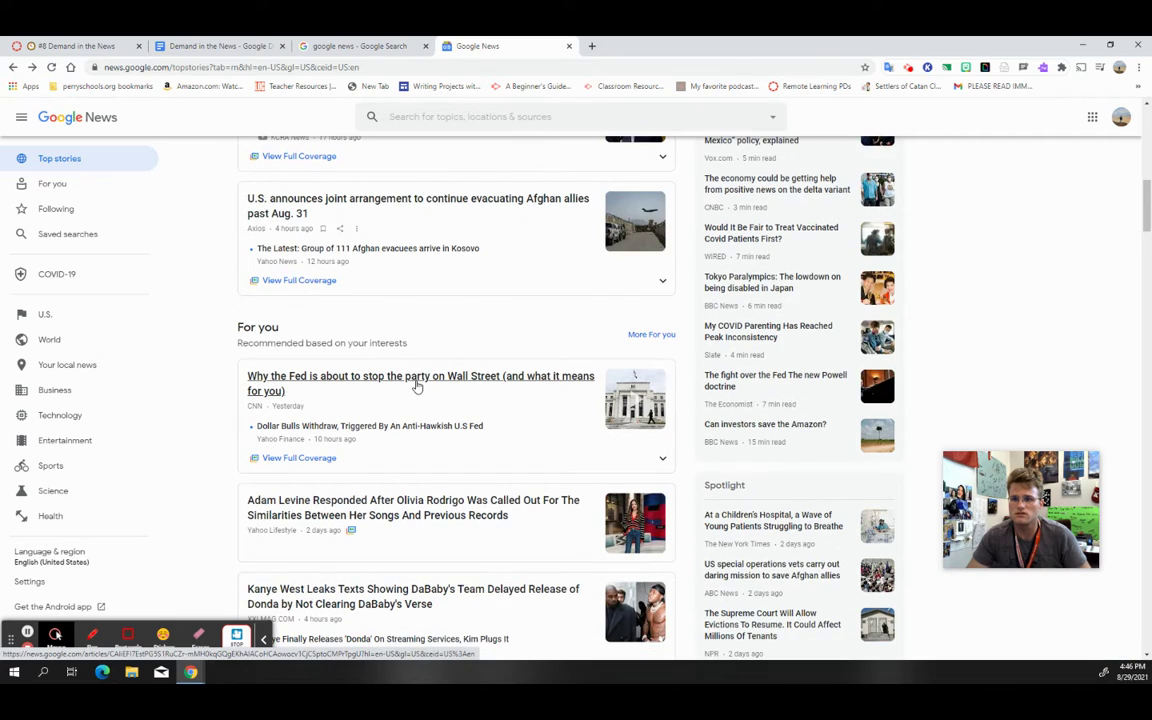
{"action": "scroll", "coordinate": [417, 386], "scroll_direction": "down", "scroll_amount": 1}
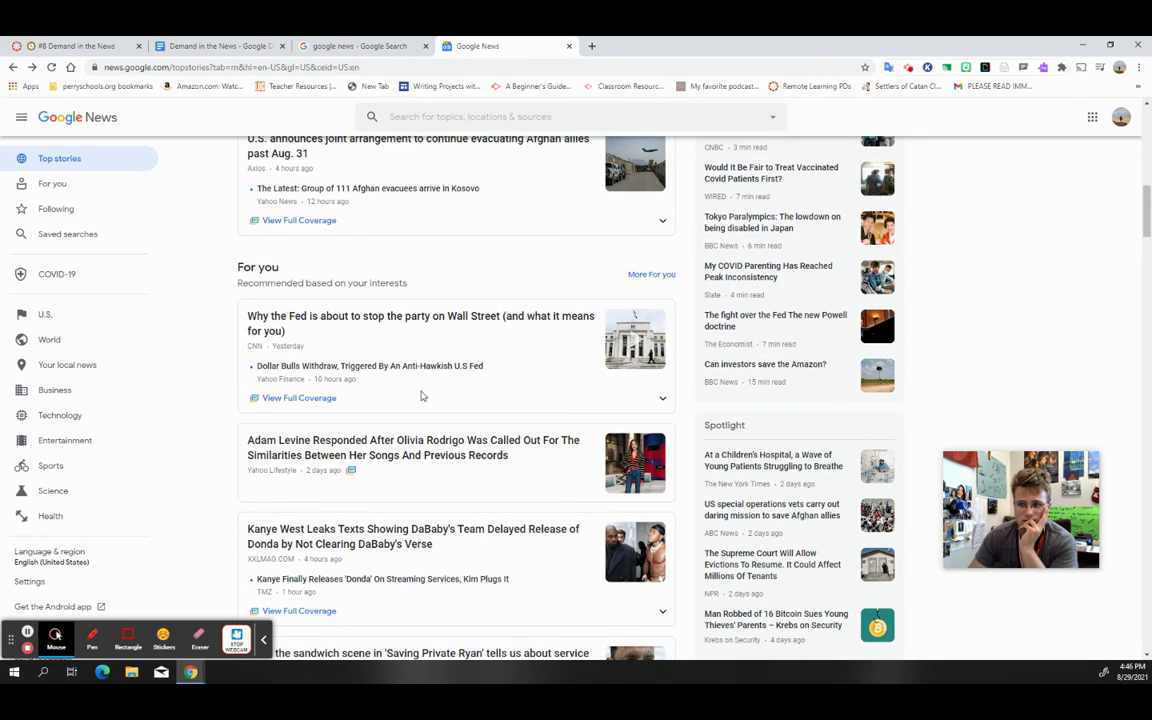
{"action": "scroll", "coordinate": [421, 396], "scroll_direction": "down", "scroll_amount": 2}
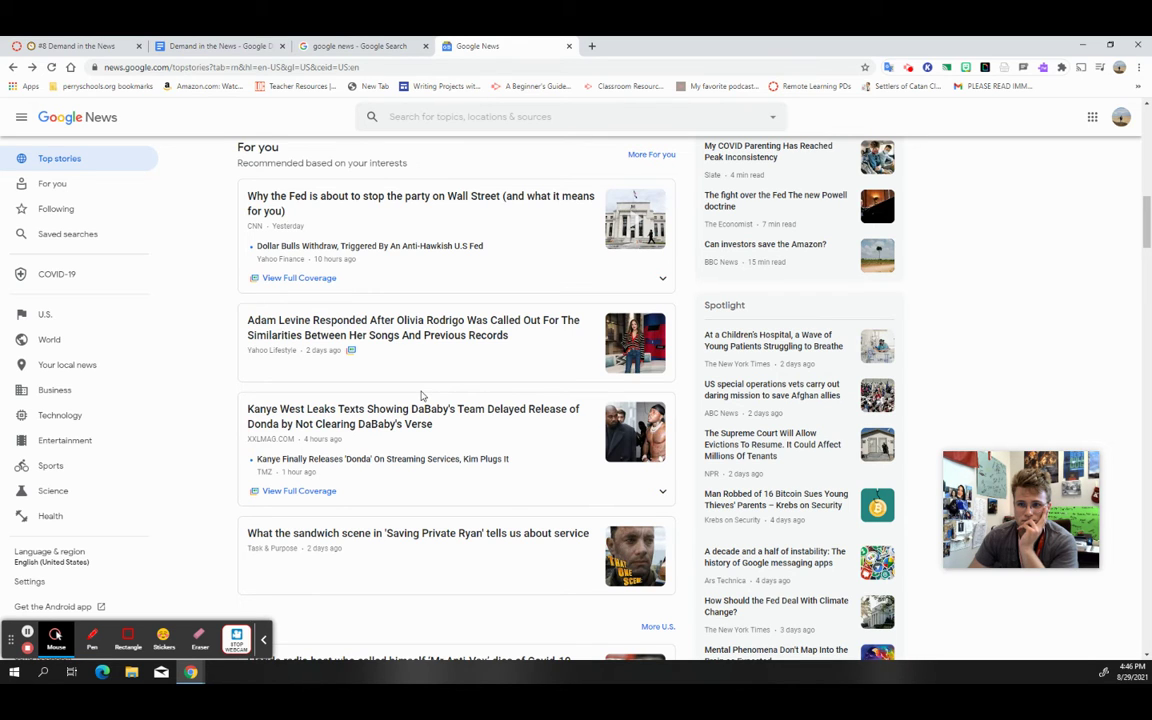
{"action": "scroll", "coordinate": [421, 396], "scroll_direction": "down", "scroll_amount": 1}
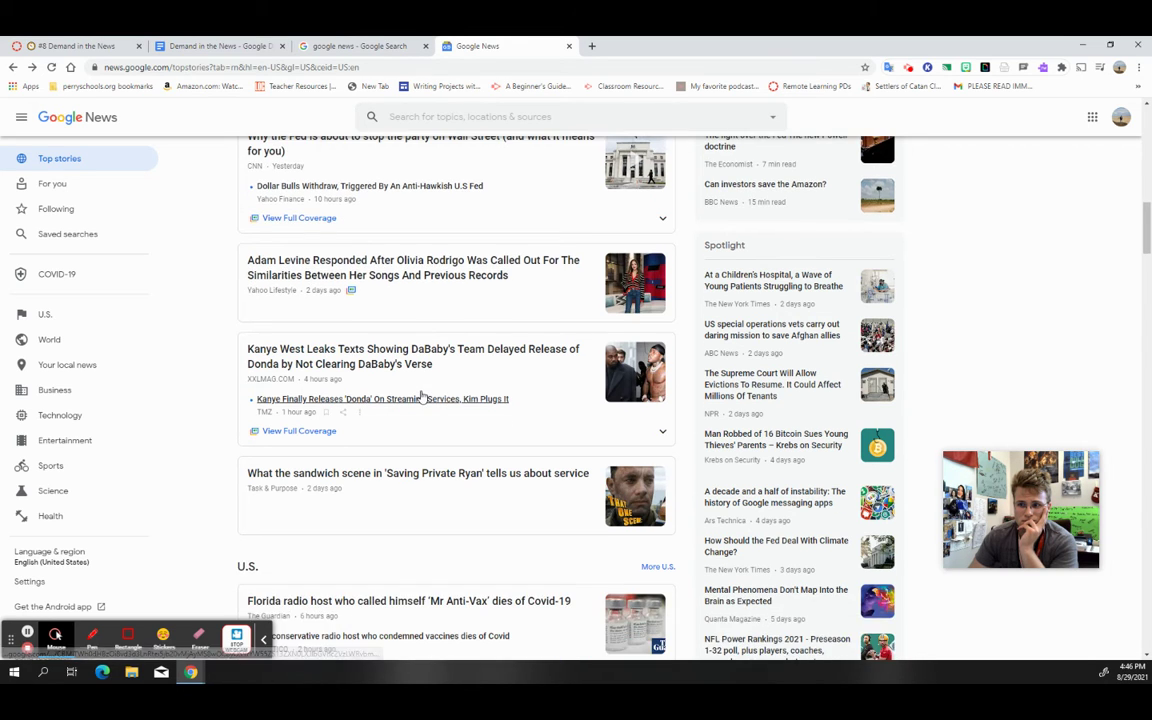
{"action": "scroll", "coordinate": [421, 396], "scroll_direction": "down", "scroll_amount": 3}
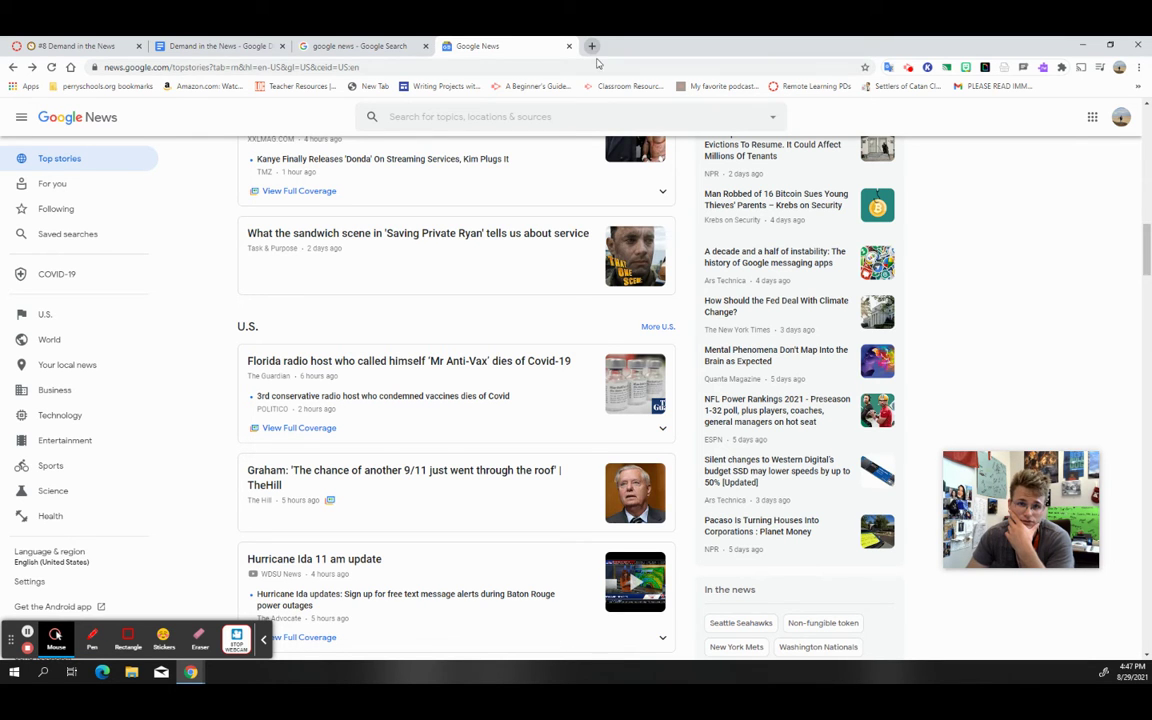
{"action": "scroll", "coordinate": [563, 187], "scroll_direction": "up", "scroll_amount": 8}
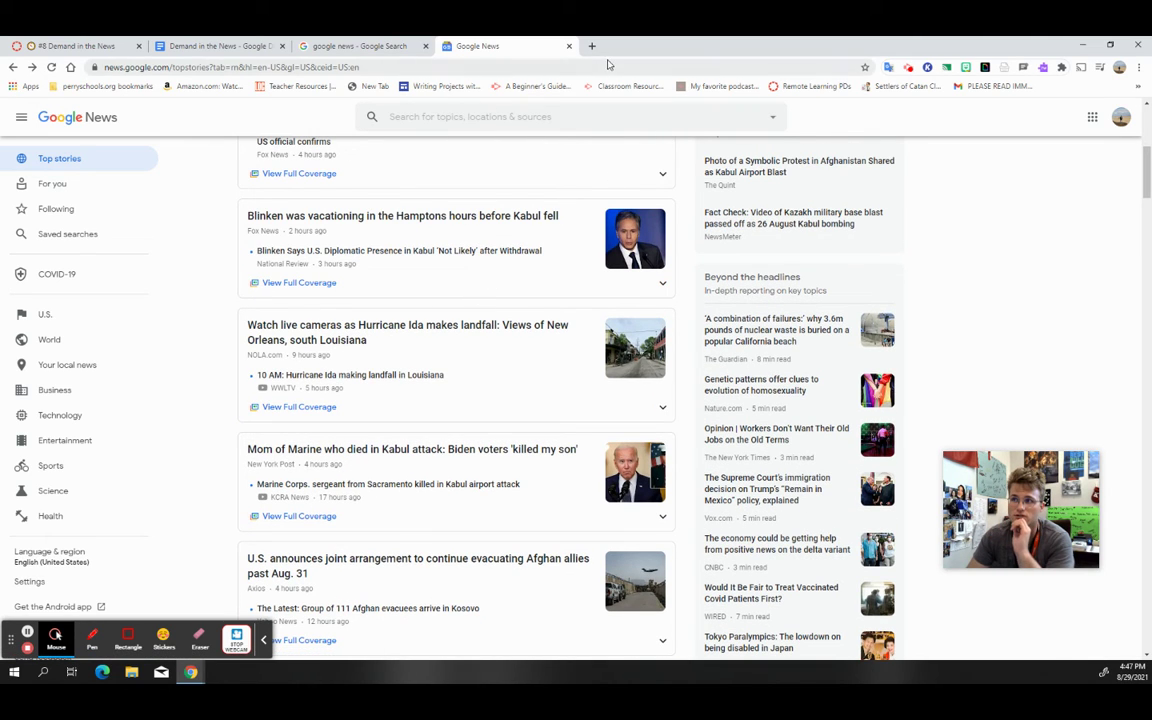
{"action": "scroll", "coordinate": [505, 244], "scroll_direction": "up", "scroll_amount": 5}
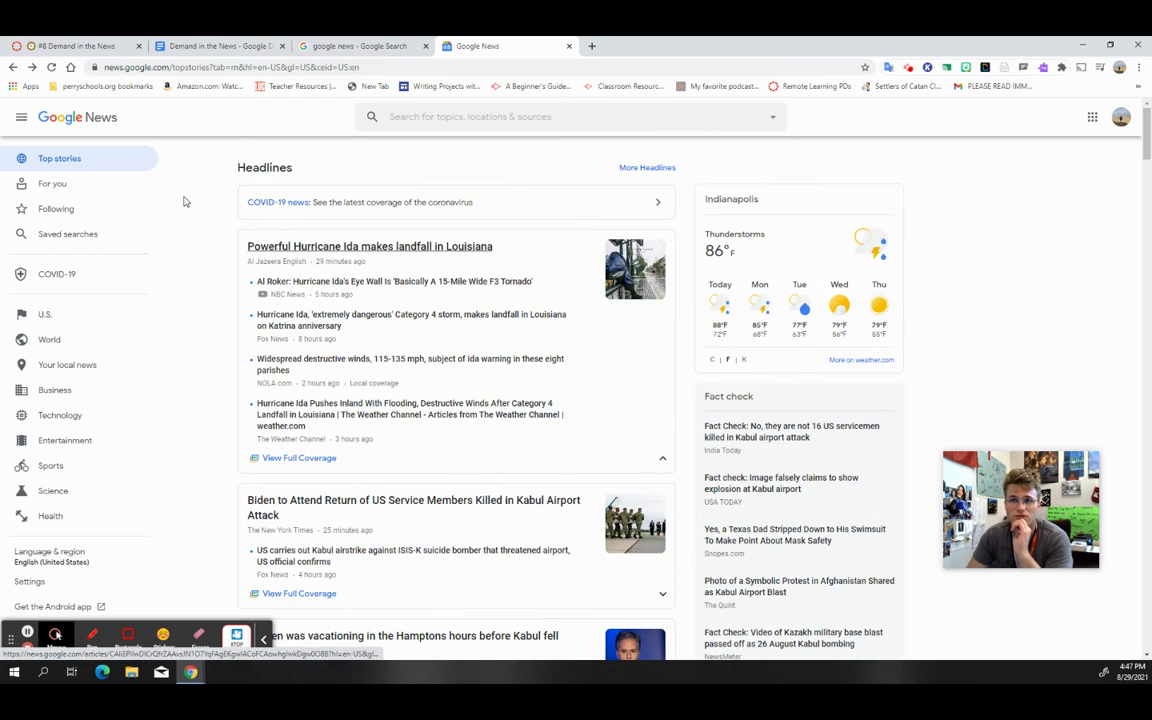
Step: Search the web for "used car news" in a new browser tab
{"action": "key", "text": "ctrl+t"}
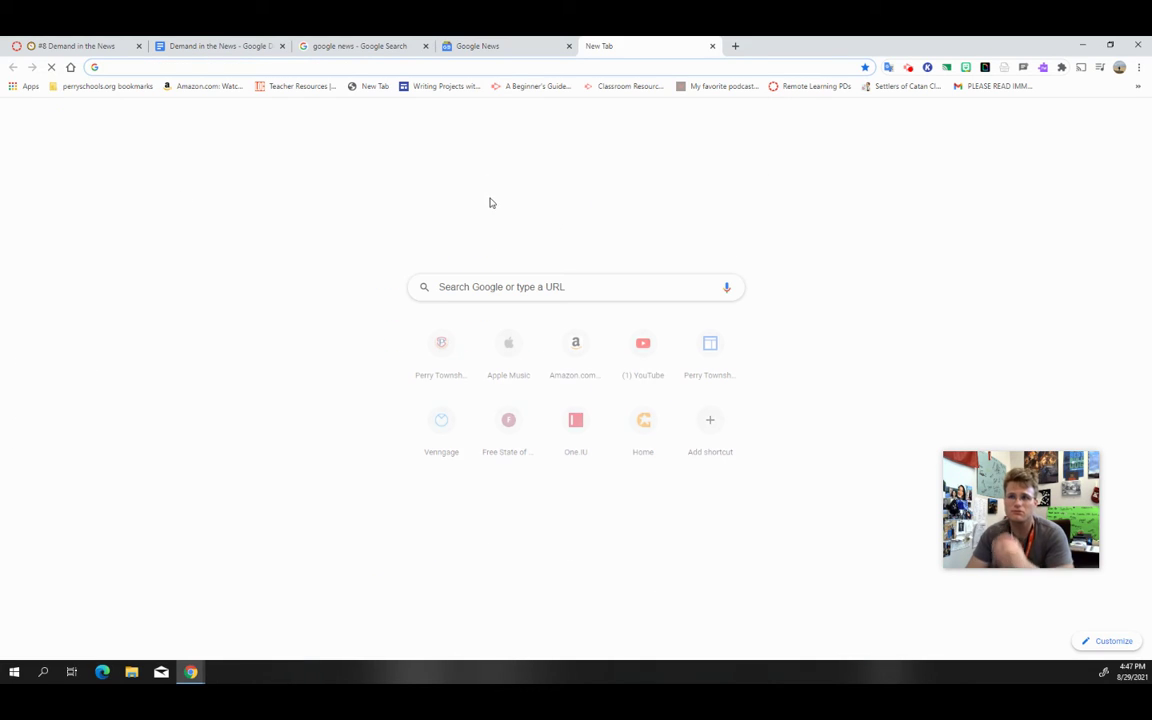
{"action": "left_click", "coordinate": [438, 66]}
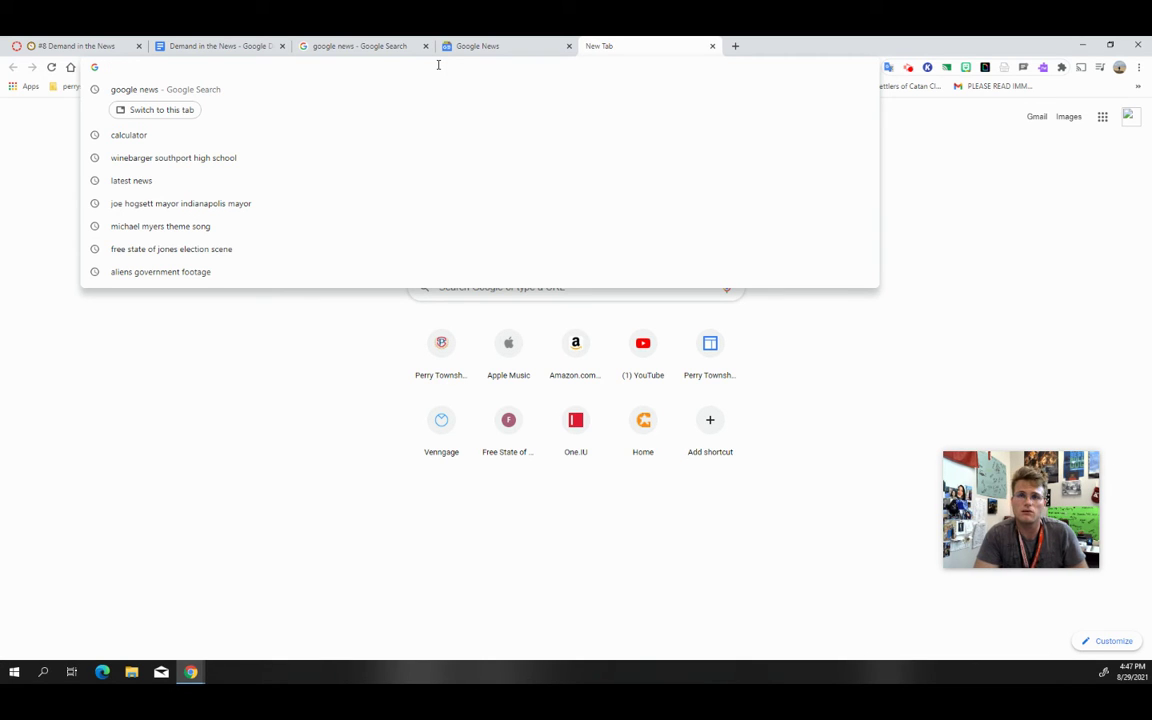
{"action": "type", "text": "used car "}
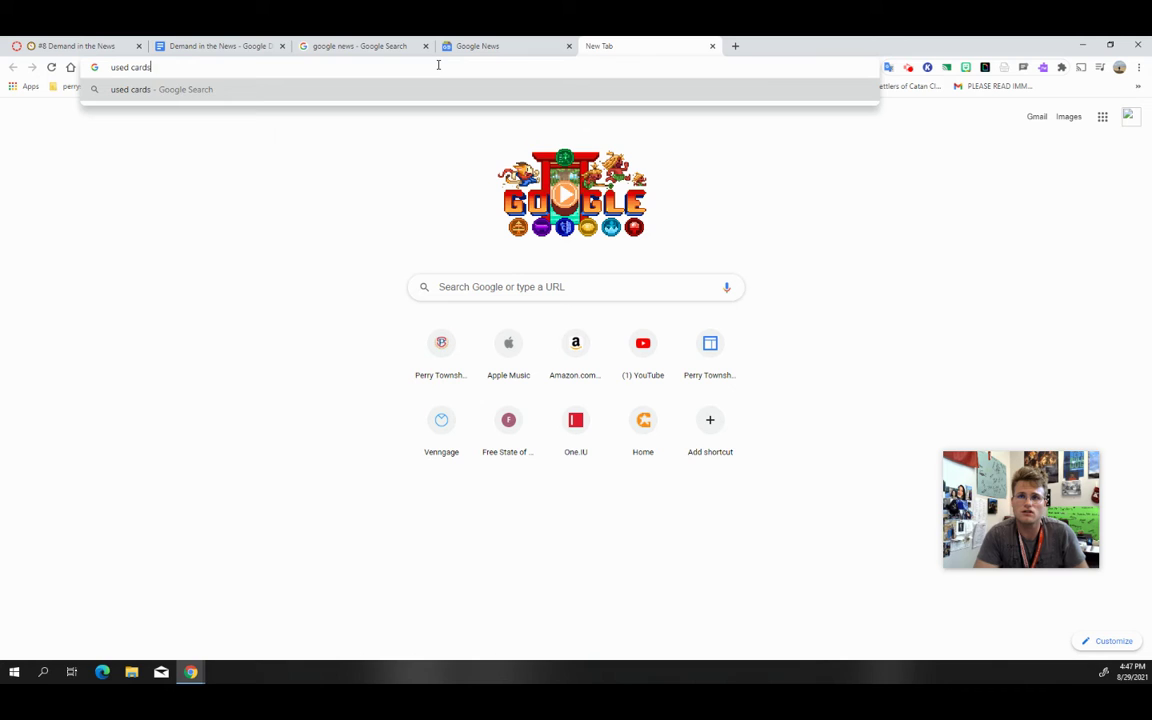
{"action": "type", "text": "news"}
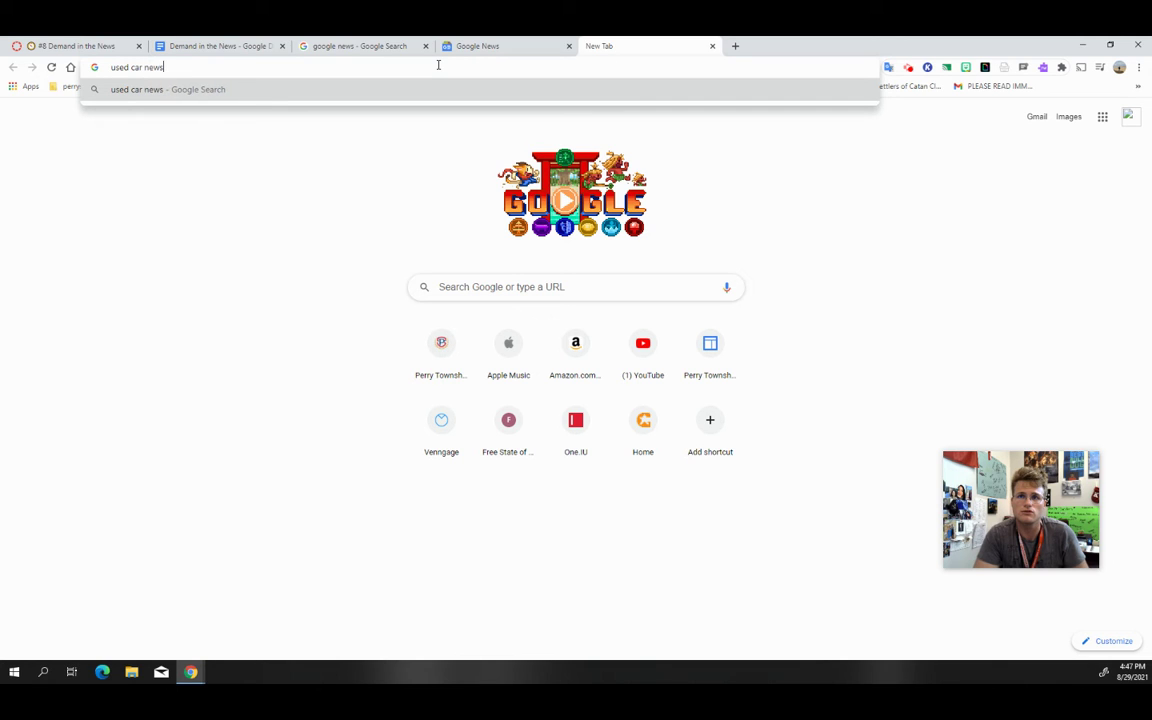
{"action": "key", "text": "Return"}
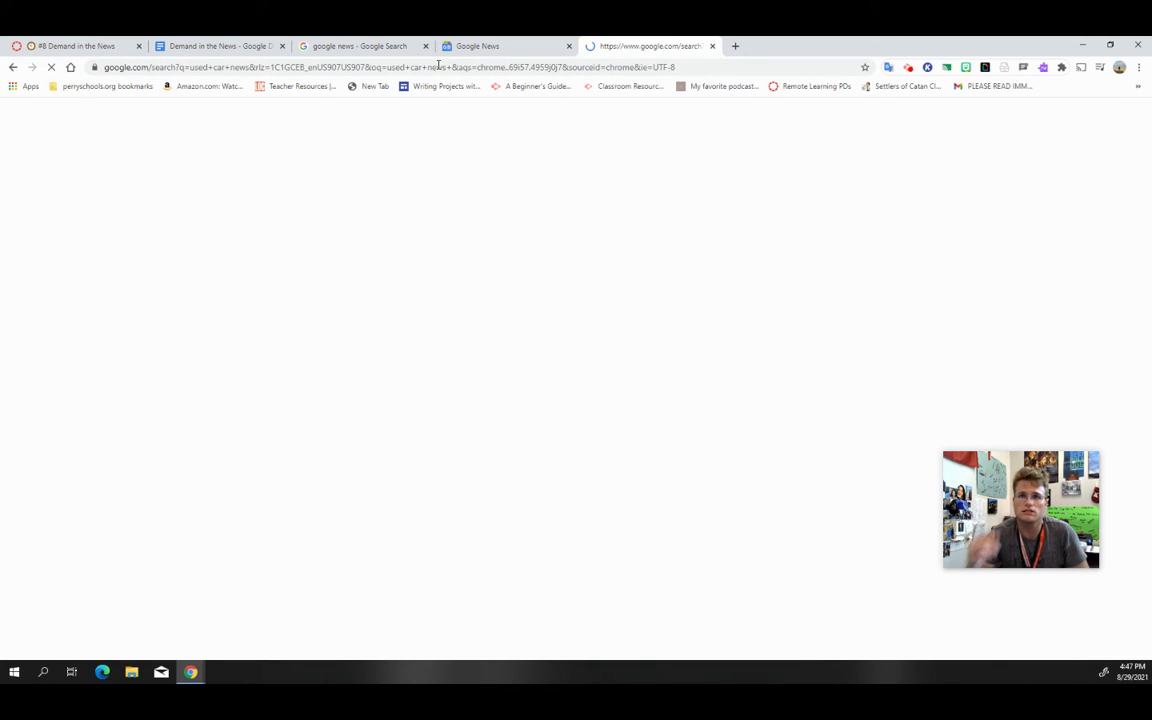
Step: Look through the search results and open the NBC2 News top story "Used car prices skyrocket due largely to chip shortage"
{"action": "scroll", "coordinate": [188, 250], "scroll_direction": "down", "scroll_amount": 1}
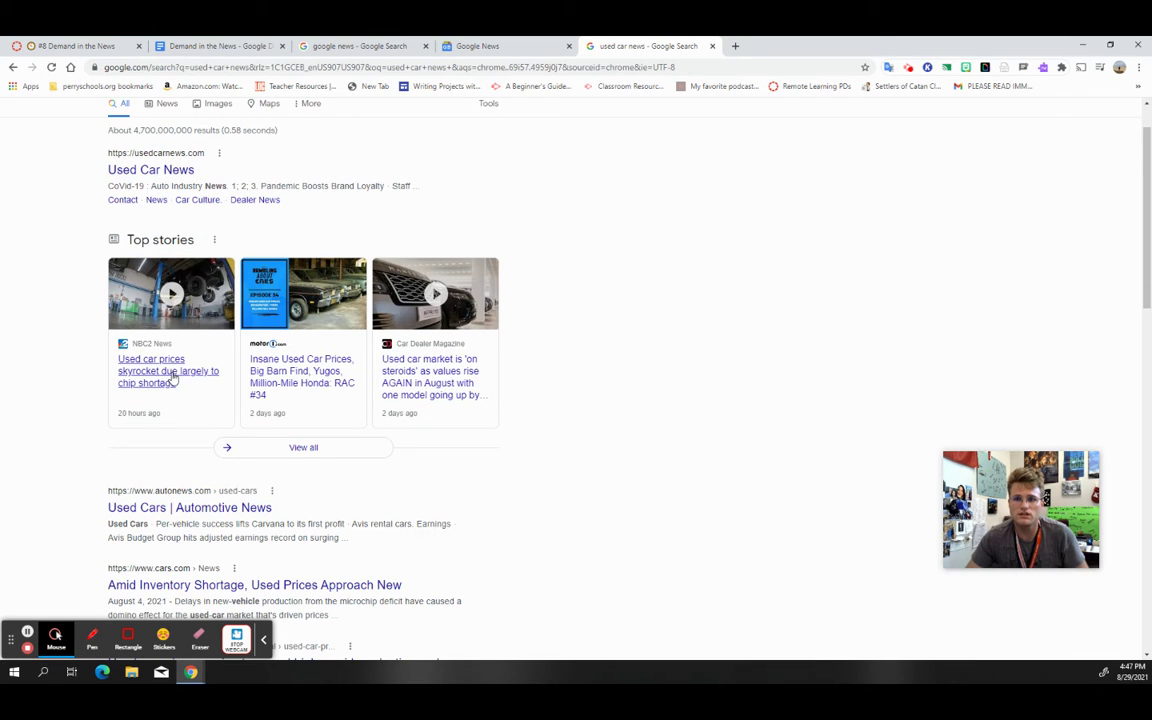
{"action": "scroll", "coordinate": [240, 318], "scroll_direction": "up", "scroll_amount": 1}
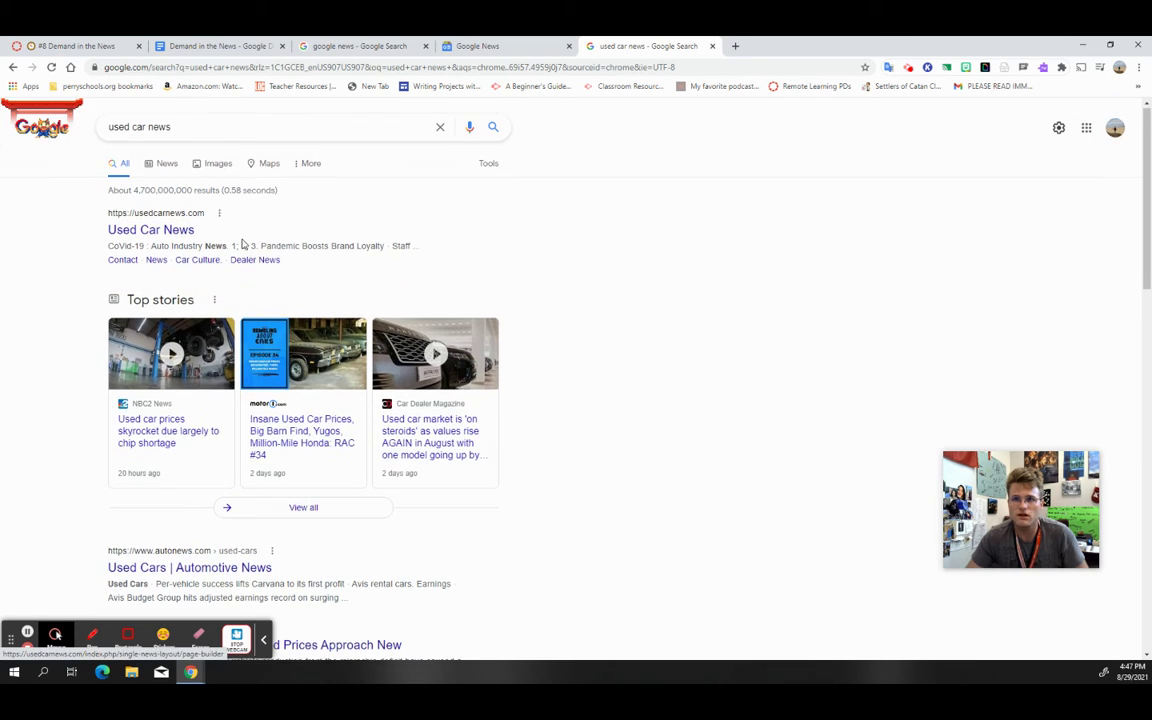
{"action": "left_click", "coordinate": [152, 127]}
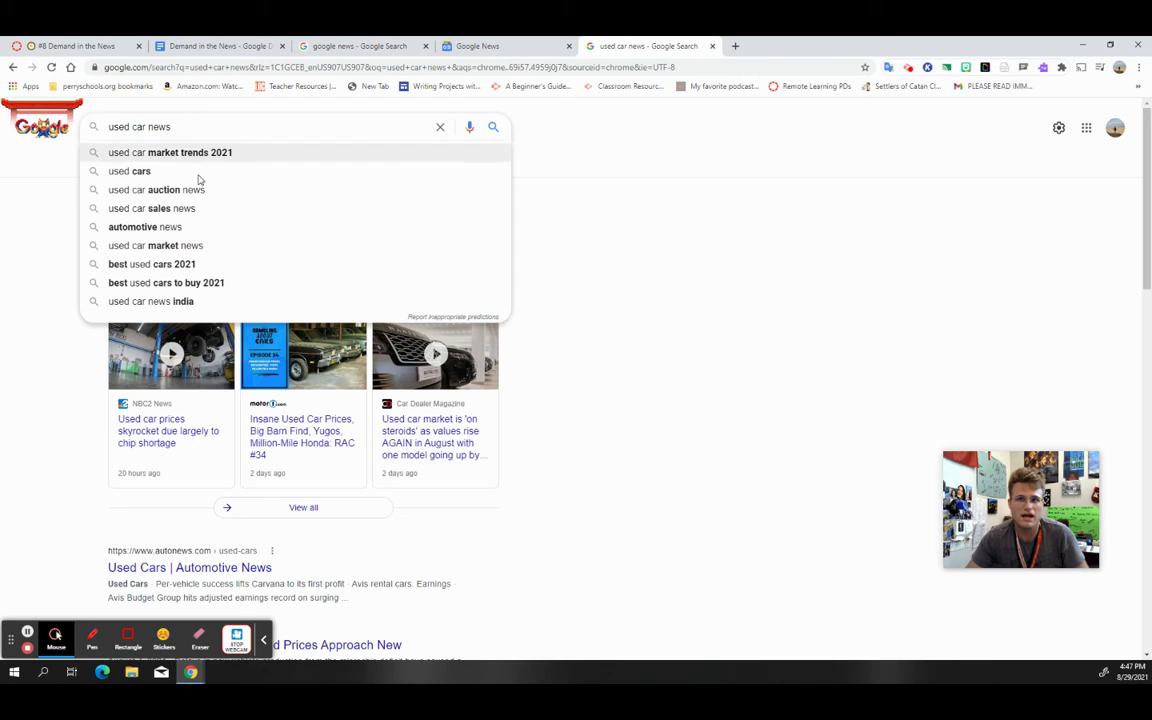
{"action": "left_click", "coordinate": [12, 380]}
{"action": "scroll", "coordinate": [336, 378], "scroll_direction": "down", "scroll_amount": 2}
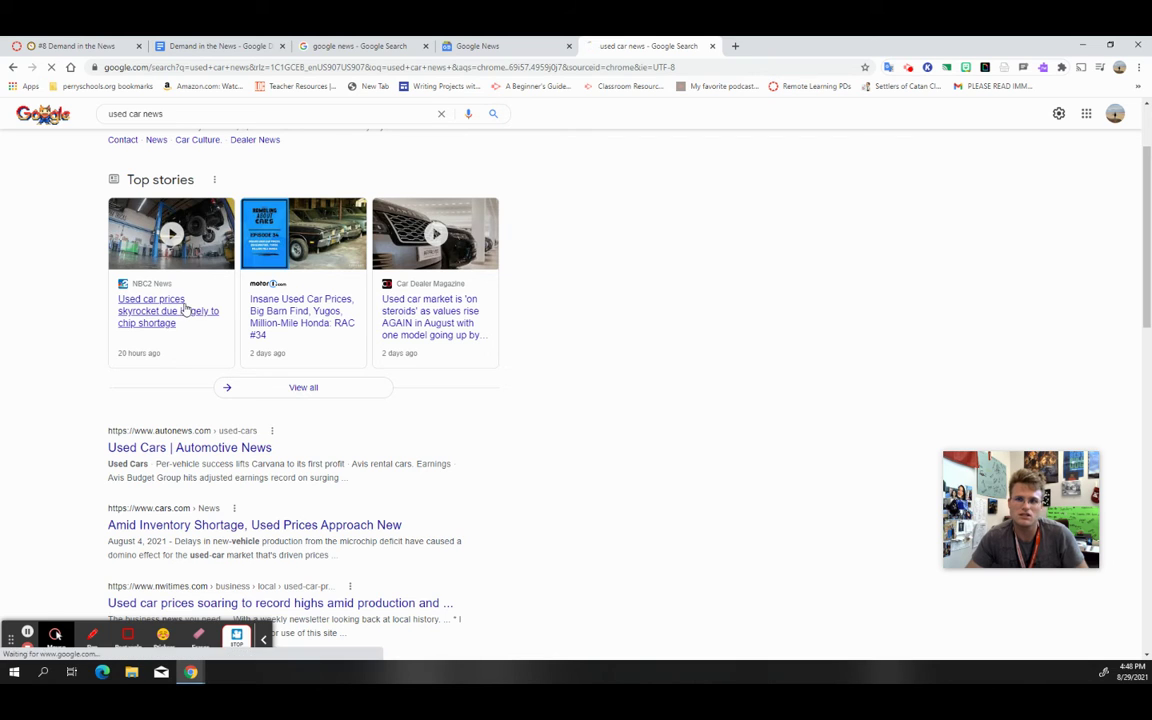
{"action": "left_click", "coordinate": [183, 308]}
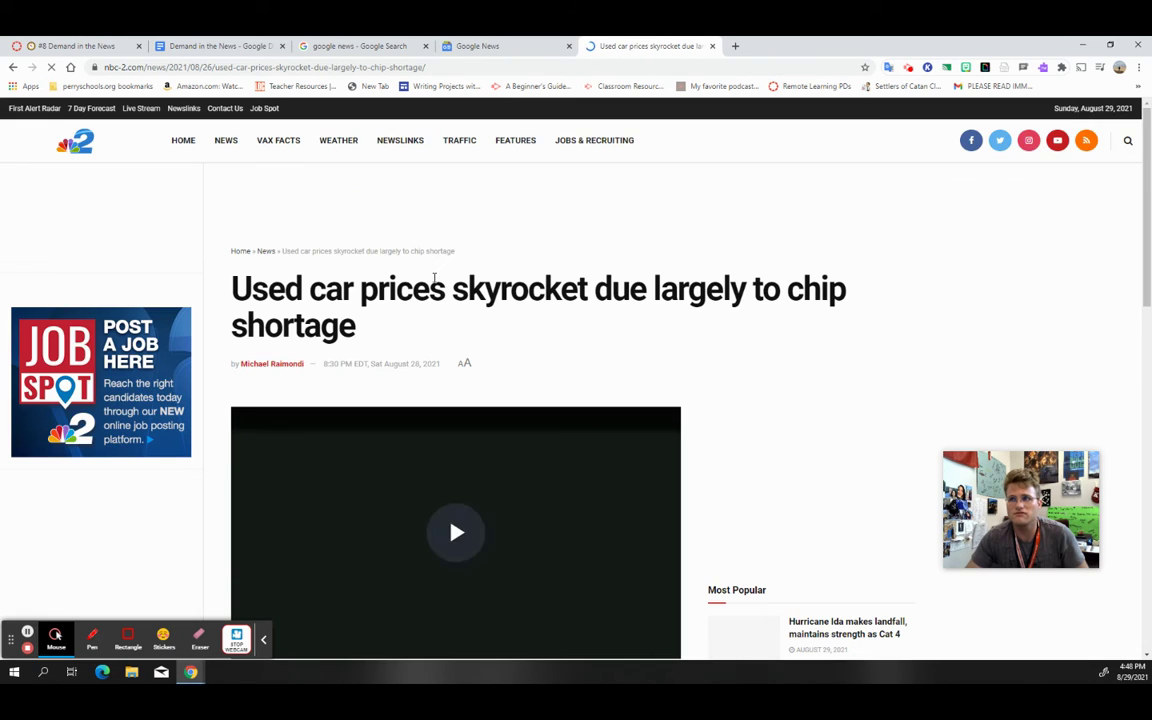
Step: Highlight the article's headline and read through its text on used car prices and the chip shortage
{"action": "scroll", "coordinate": [455, 273], "scroll_direction": "down", "scroll_amount": 2}
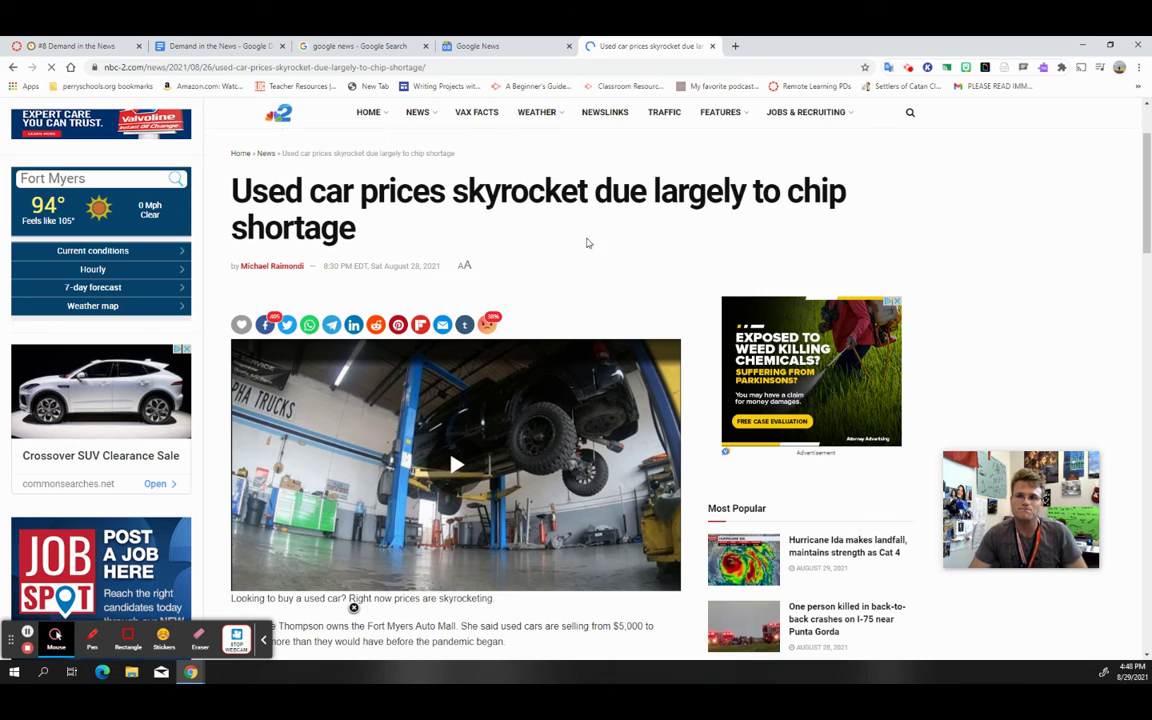
{"action": "left_click_drag", "start_coordinate": [358, 238], "coordinate": [234, 188]}
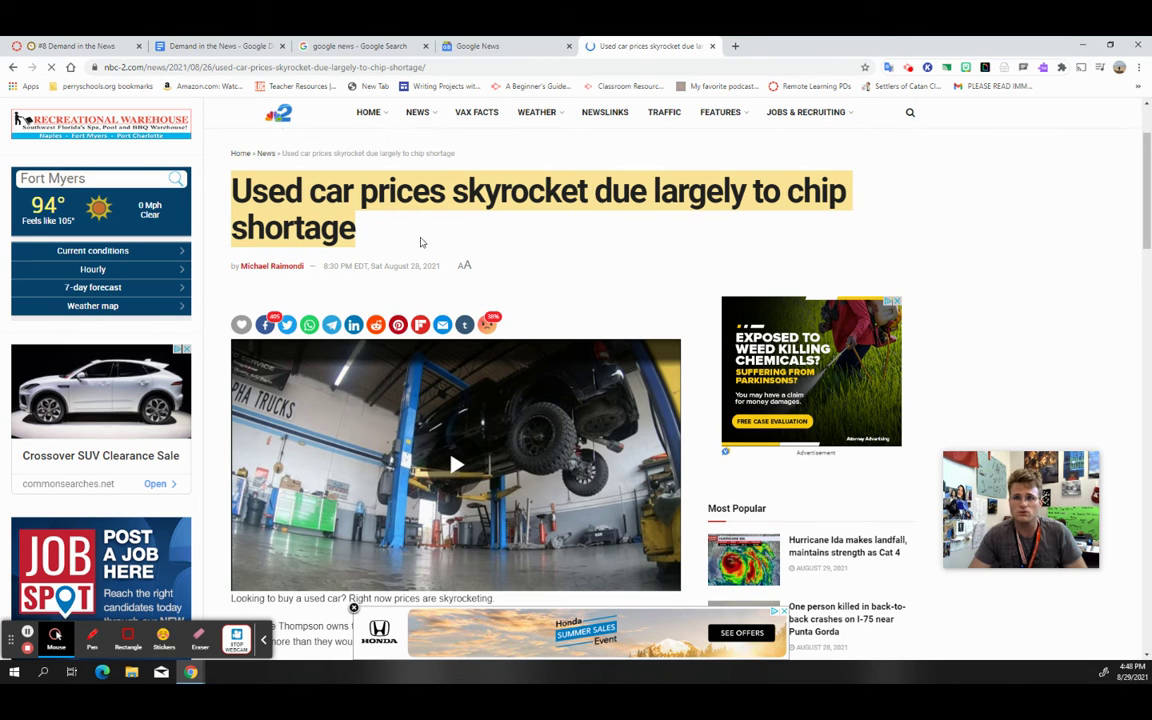
{"action": "scroll", "coordinate": [380, 239], "scroll_direction": "down", "scroll_amount": 5}
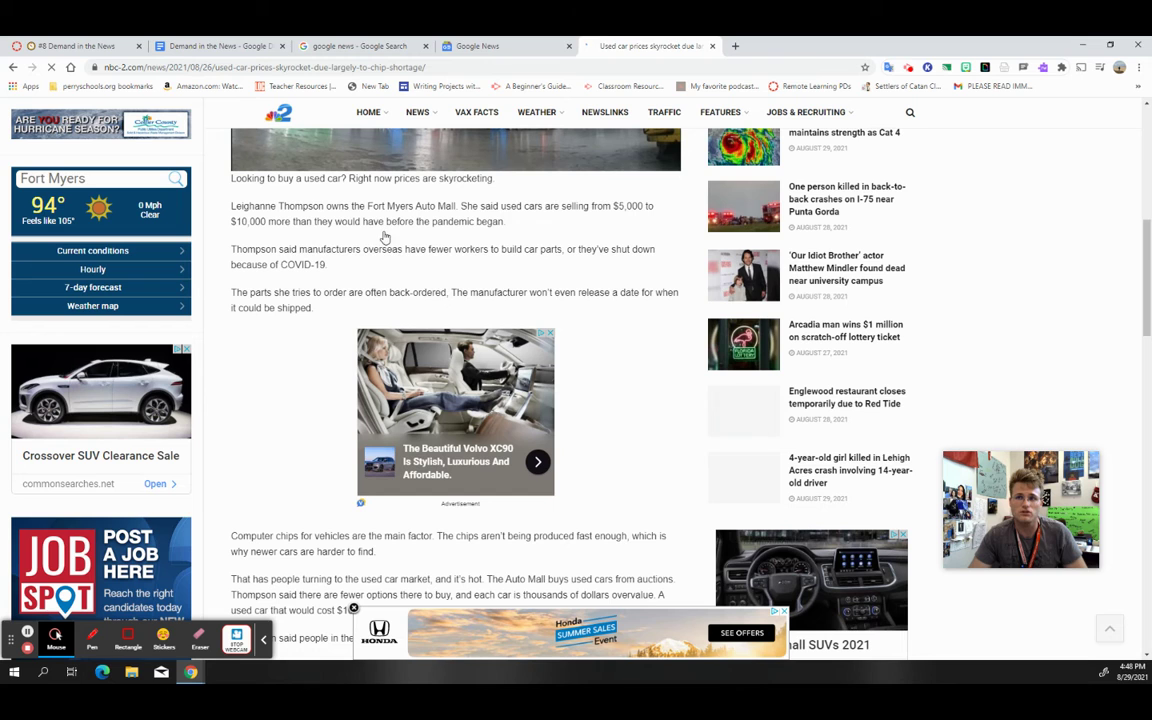
{"action": "scroll", "coordinate": [319, 247], "scroll_direction": "down", "scroll_amount": 4}
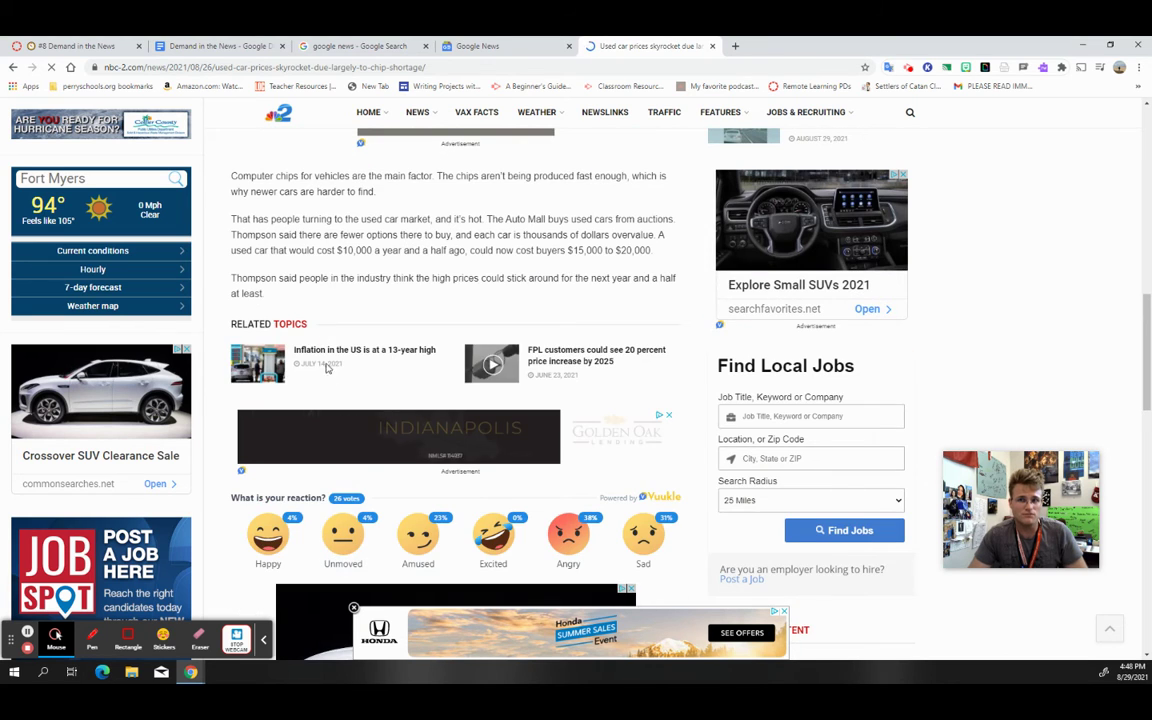
{"action": "scroll", "coordinate": [368, 216], "scroll_direction": "up", "scroll_amount": 3}
{"action": "scroll", "coordinate": [449, 263], "scroll_direction": "up", "scroll_amount": 6}
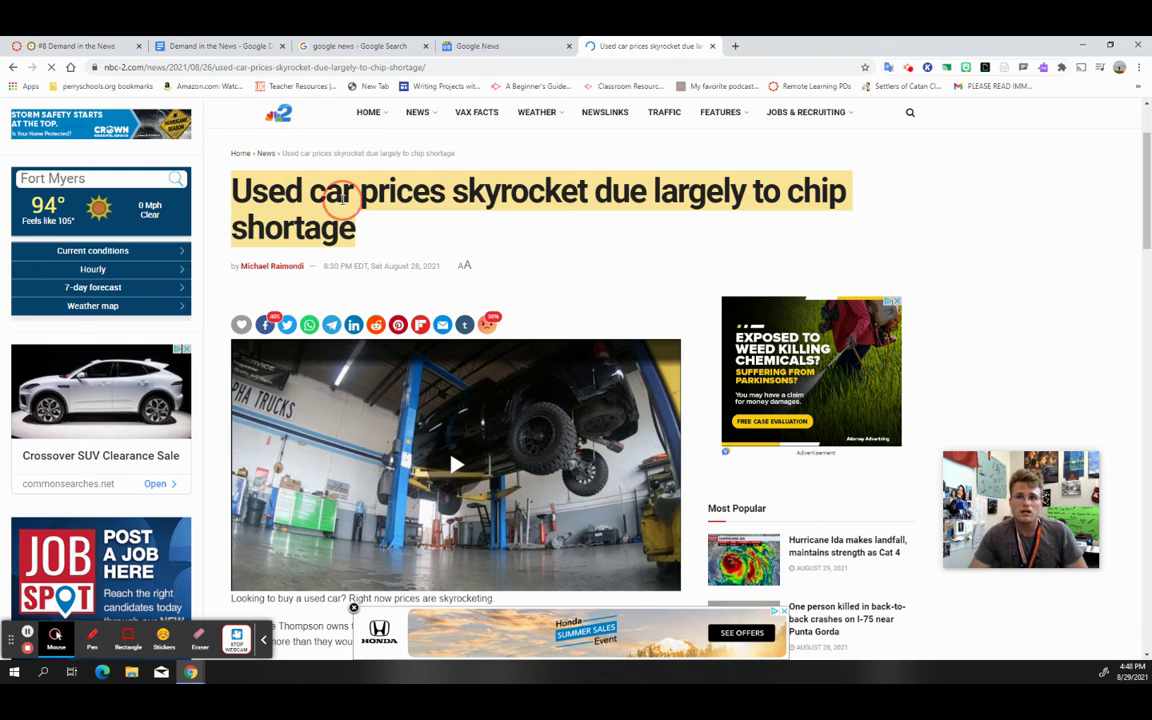
{"action": "left_click", "coordinate": [222, 191]}
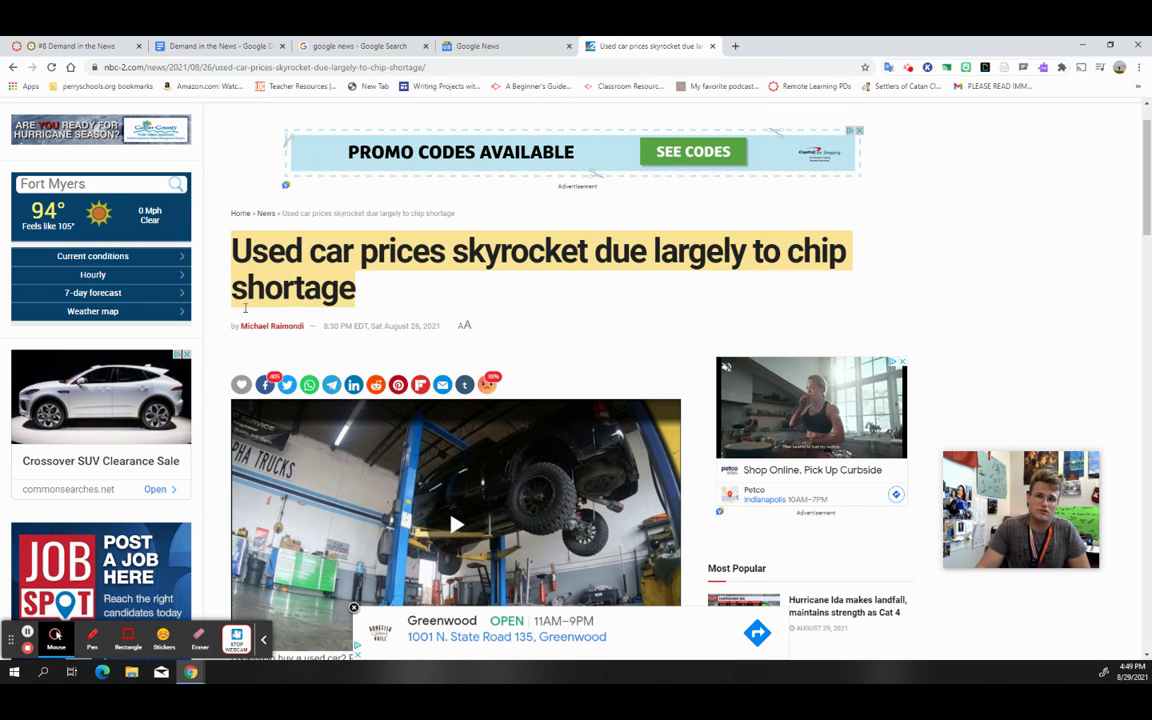
Step: Enter "Used cars" as the product involved for entry 2 in the Demand in the News document
{"action": "left_click", "coordinate": [235, 46]}
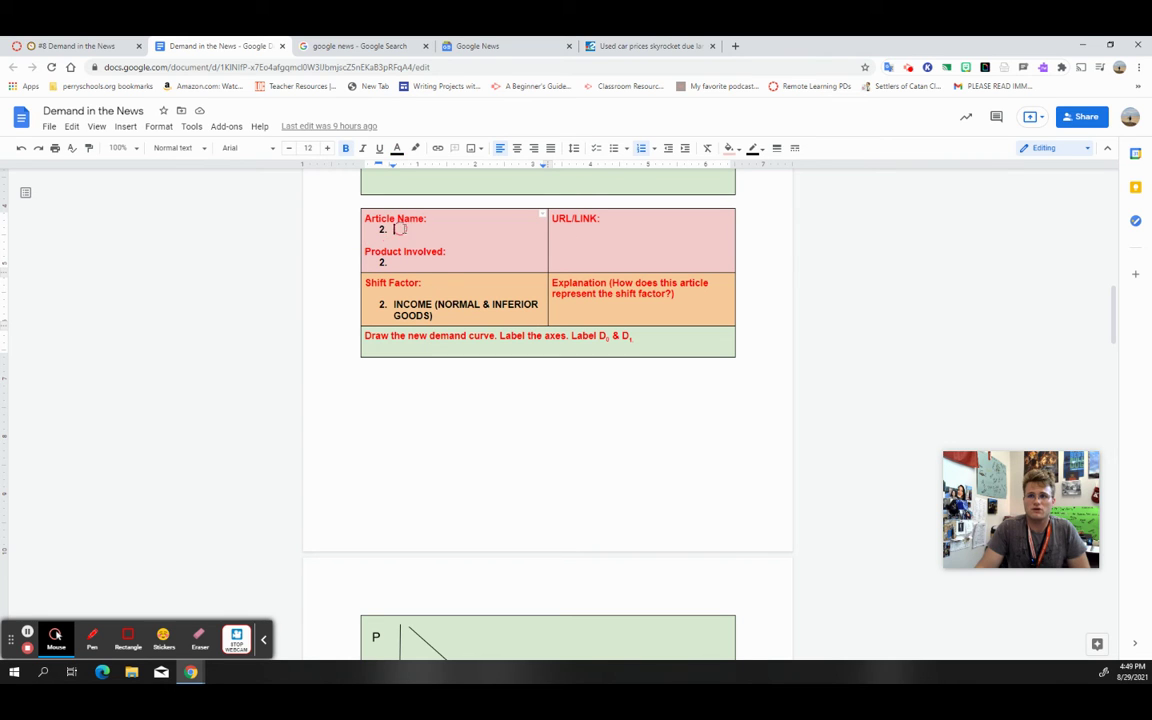
{"action": "left_click", "coordinate": [655, 47]}
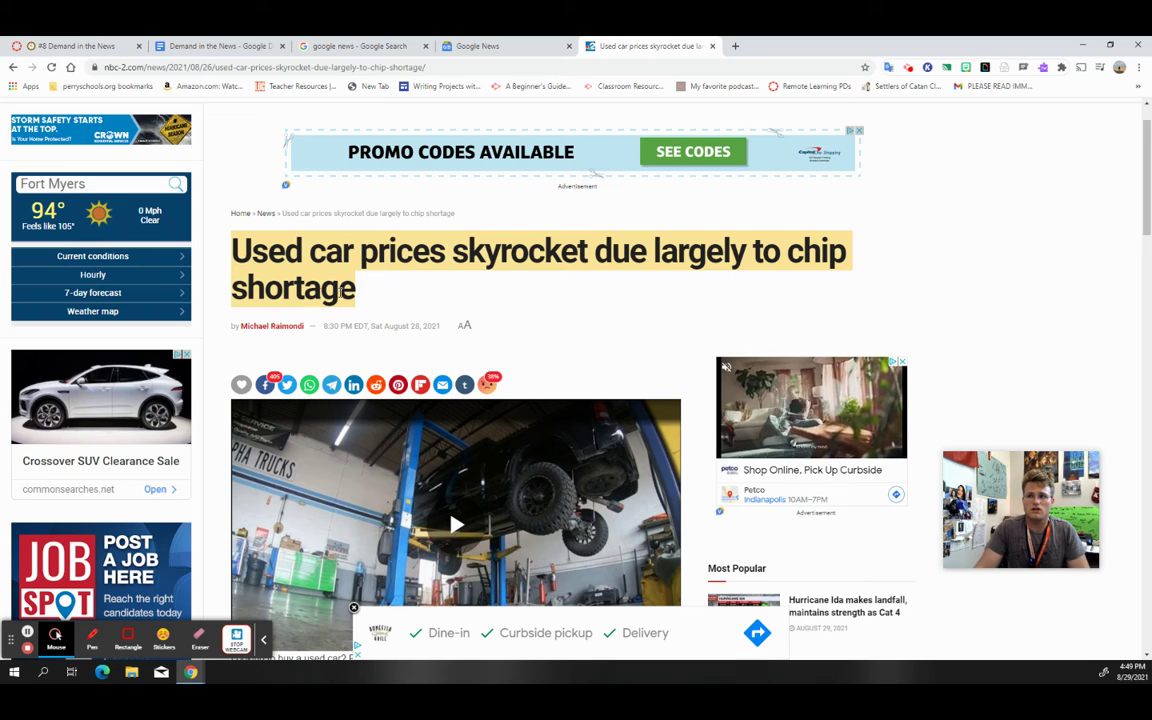
{"action": "key", "text": "ctrl+2"}
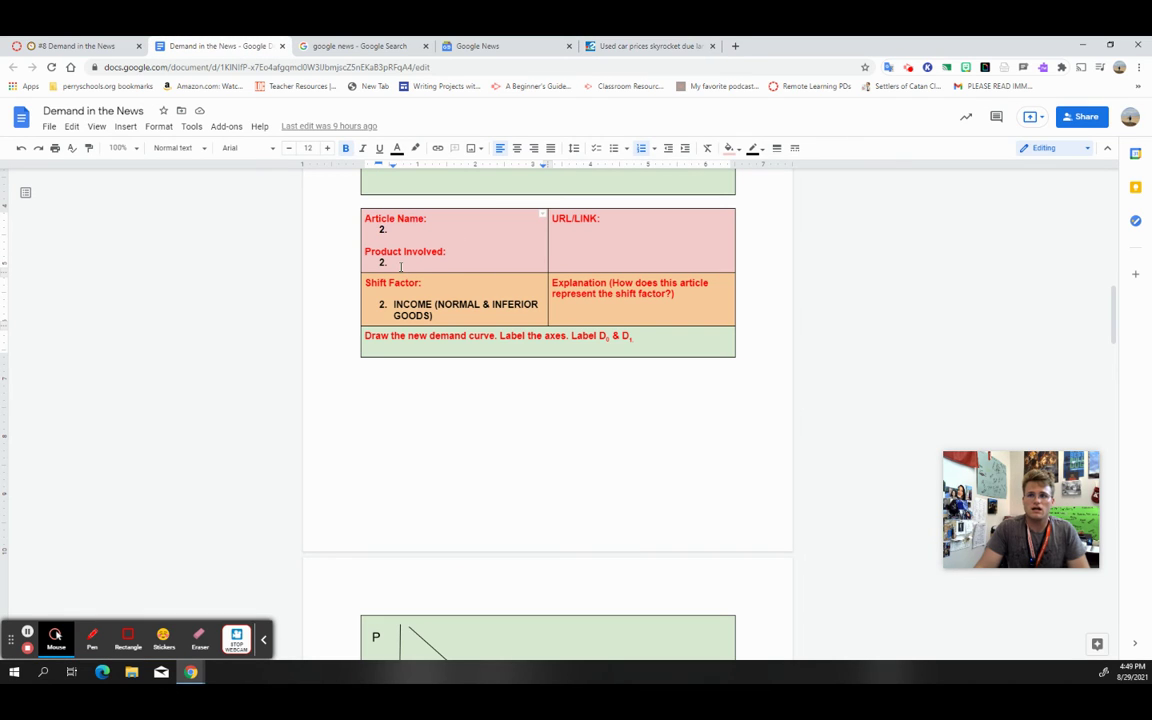
{"action": "left_click", "coordinate": [401, 264]}
{"action": "type", "text": "Uped c"}
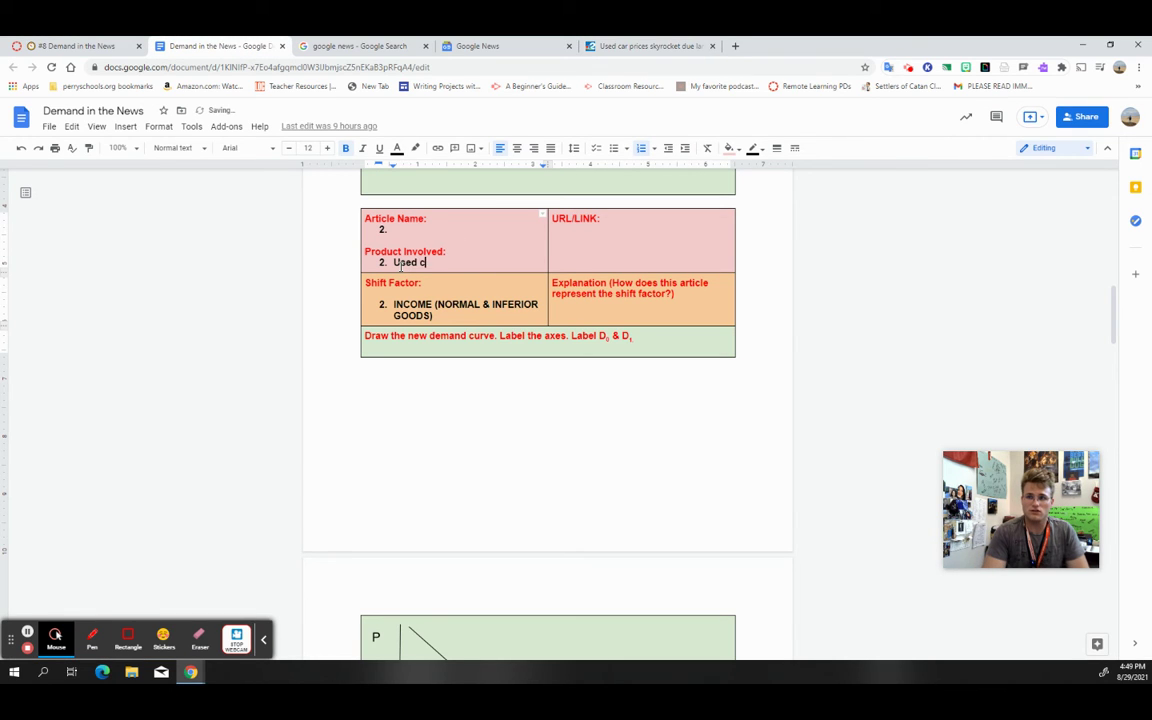
{"action": "type", "text": "ards"}
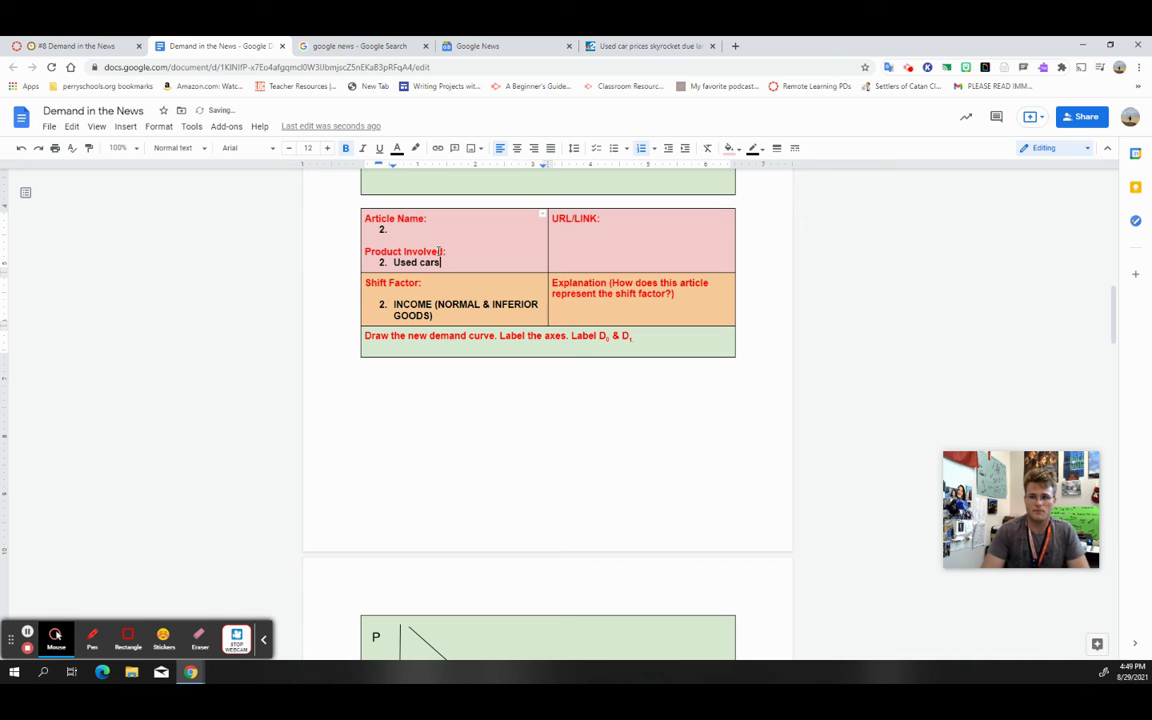
Step: Try to paste the article's copied headline as the article name for entry 2 and undo the paste
{"action": "left_click", "coordinate": [439, 240]}
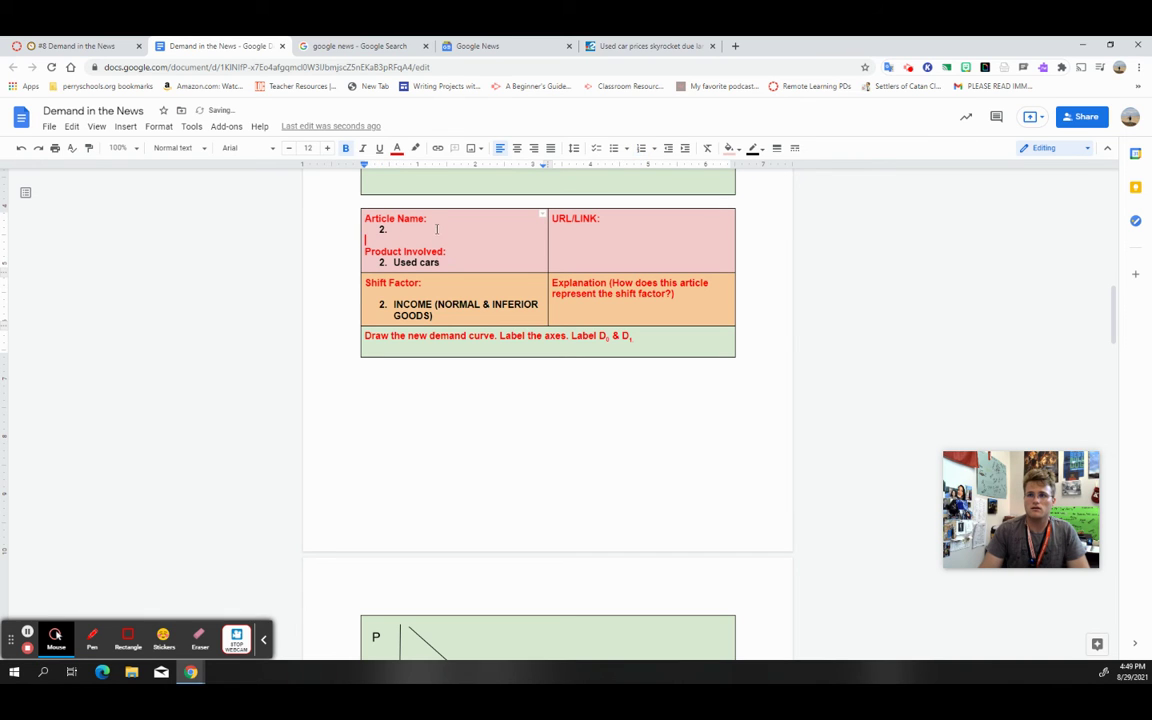
{"action": "left_click", "coordinate": [640, 46]}
{"action": "left_click_drag", "start_coordinate": [371, 291], "coordinate": [240, 258]}
{"action": "key", "text": "ctrl+c"}
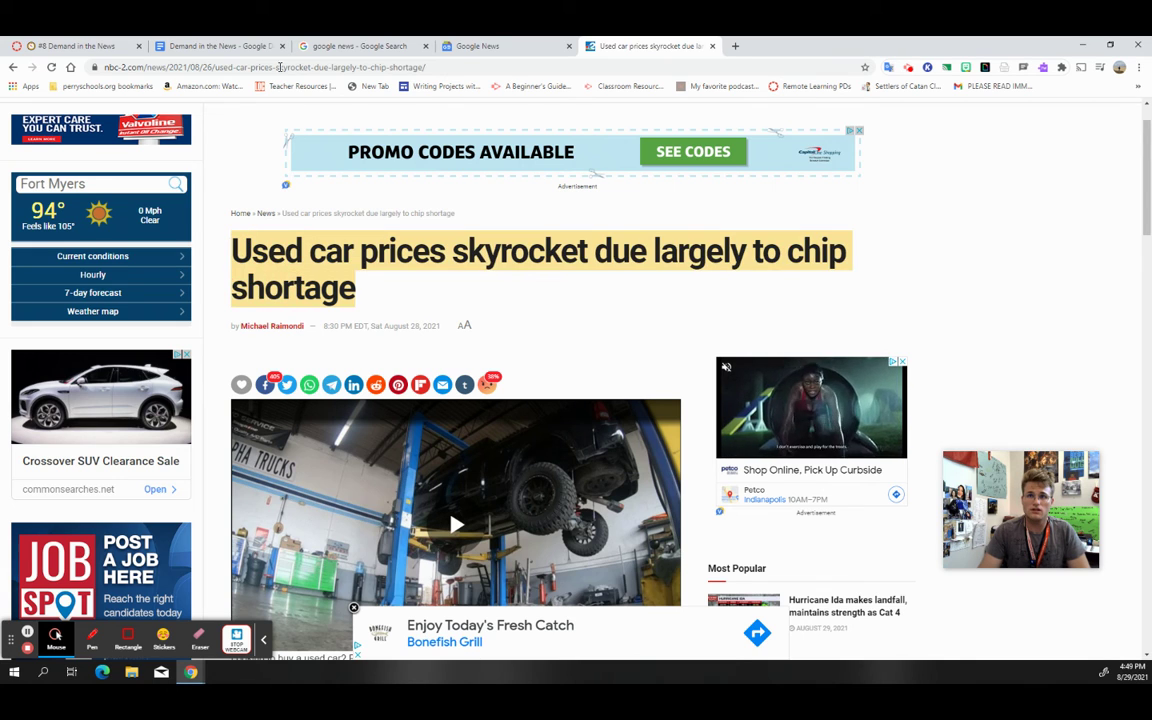
{"action": "left_click", "coordinate": [215, 46]}
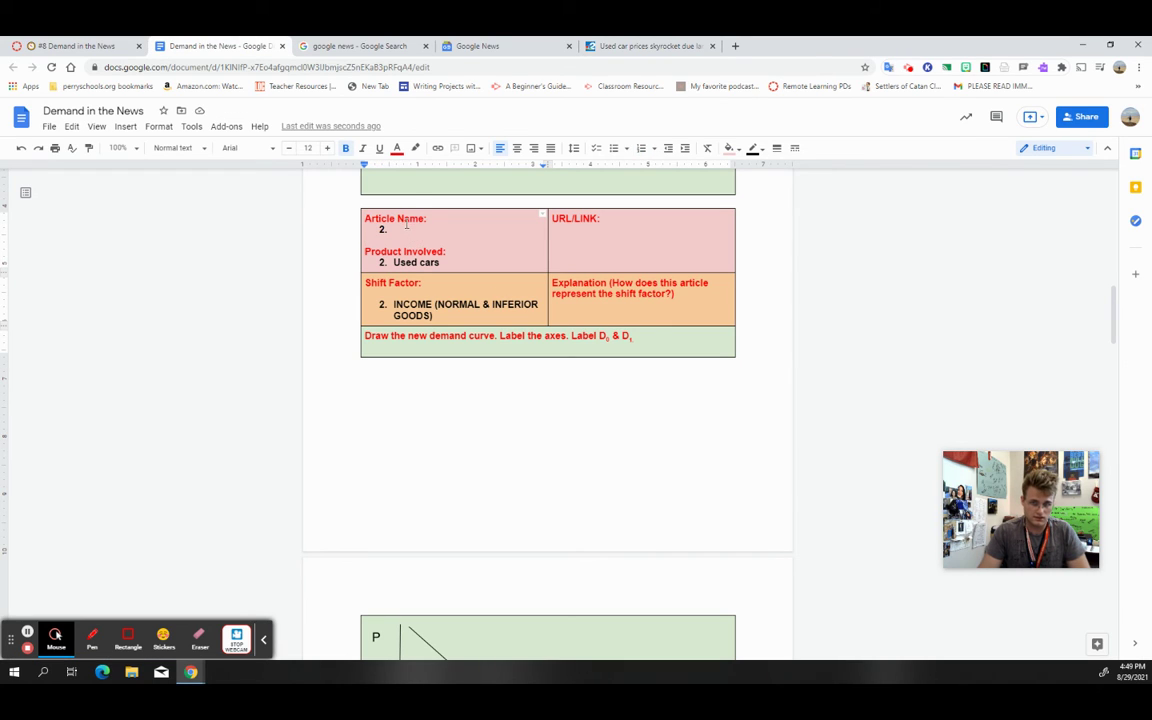
{"action": "left_click", "coordinate": [406, 229]}
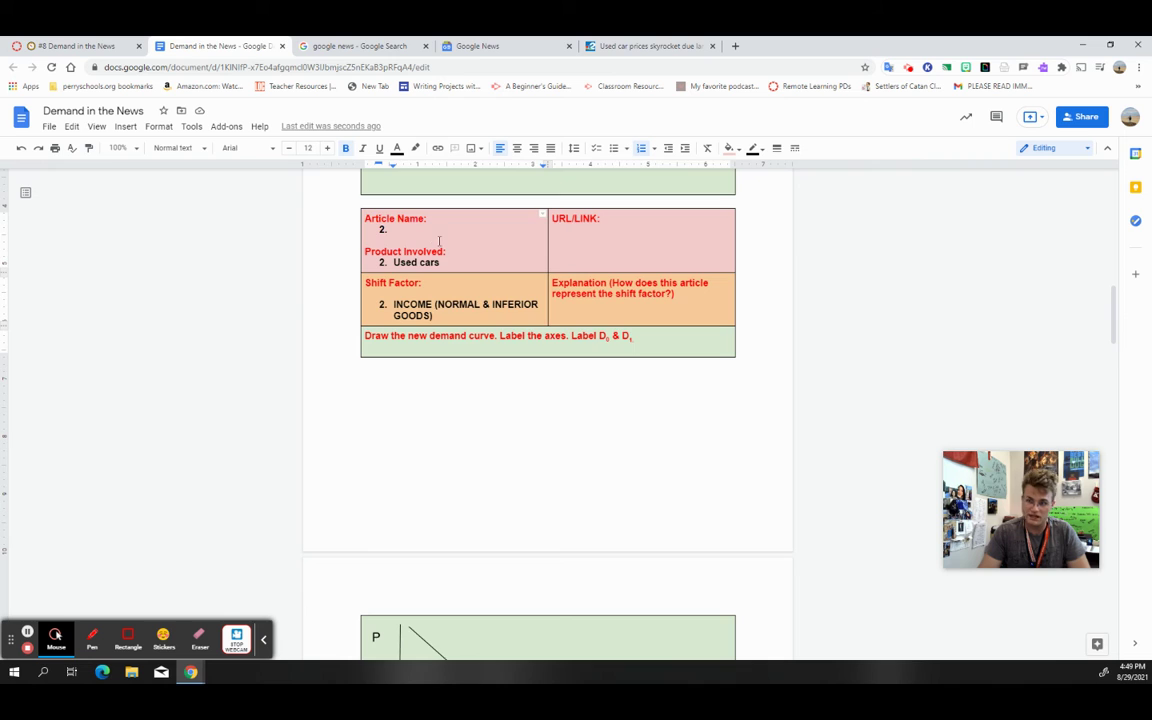
{"action": "key", "text": "ctrl+v"}
{"action": "scroll", "coordinate": [508, 341], "scroll_direction": "up", "scroll_amount": 5}
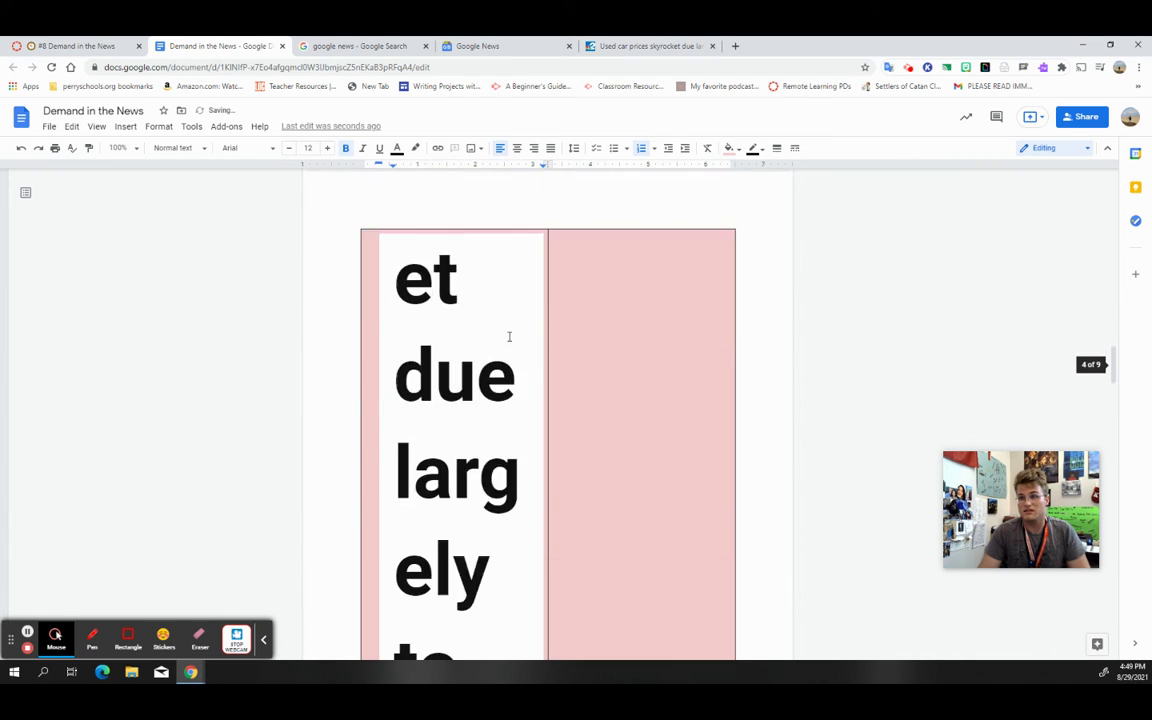
{"action": "scroll", "coordinate": [508, 341], "scroll_direction": "up", "scroll_amount": 4}
{"action": "left_click", "coordinate": [20, 148]}
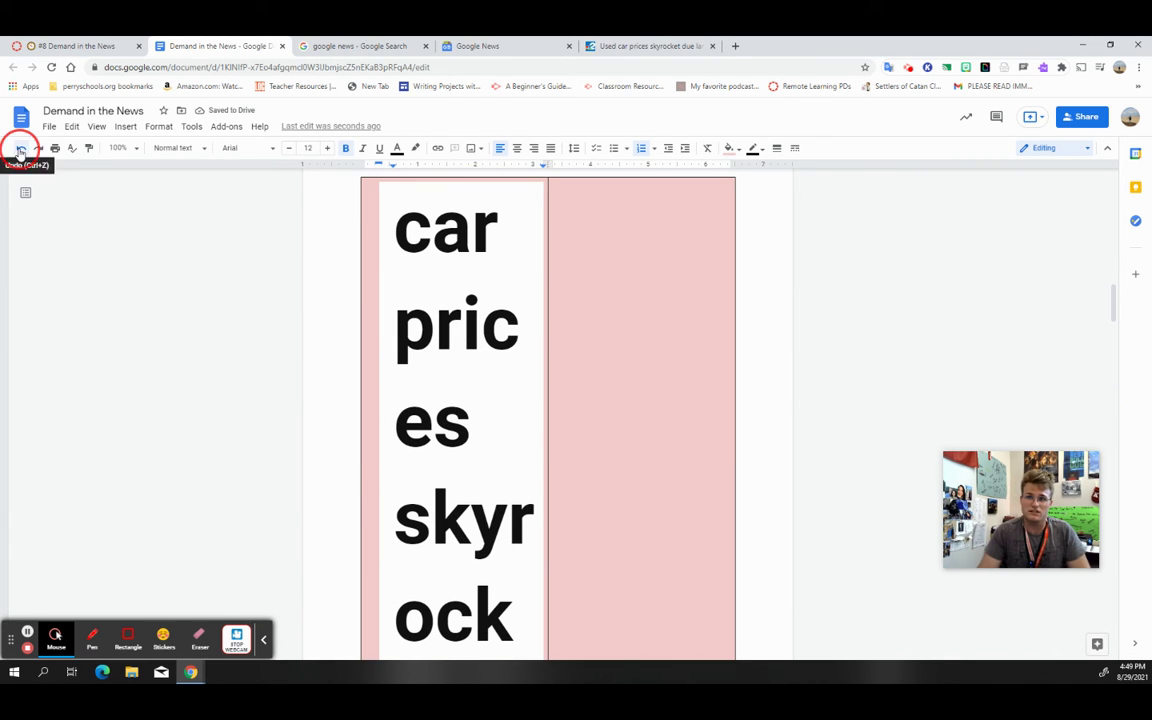
Step: Name the article "Used car shortage...." in entry 2 and paste the NBC2 article's web address under URL/LINK
{"action": "type", "text": "Used car shortage...."}
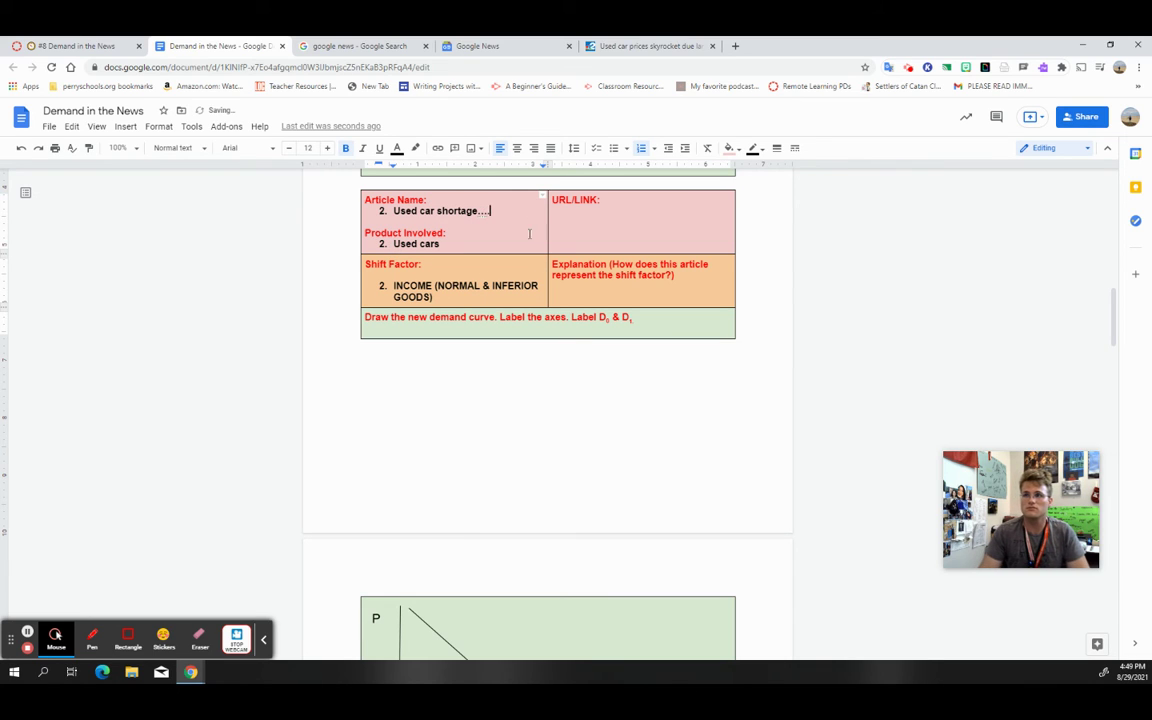
{"action": "left_click", "coordinate": [670, 47]}
{"action": "left_click", "coordinate": [504, 68]}
{"action": "key", "text": "ctrl+c"}
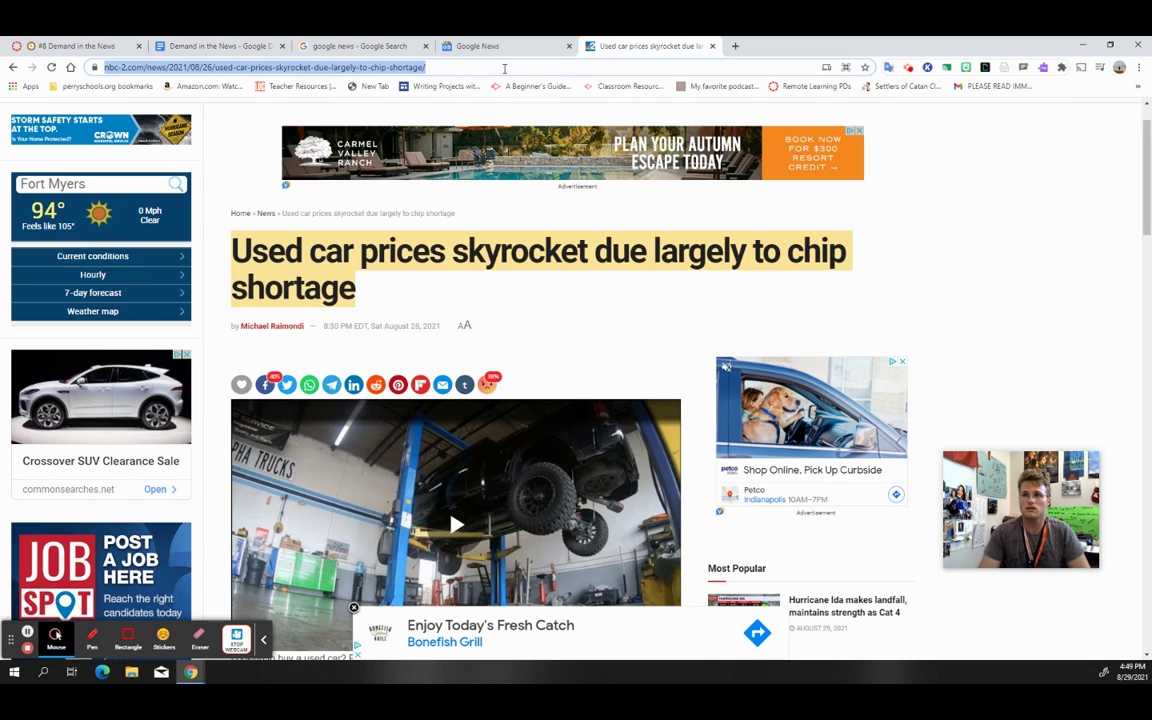
{"action": "left_click", "coordinate": [215, 46]}
{"action": "left_click", "coordinate": [609, 213]}
{"action": "key", "text": "ctrl+v"}
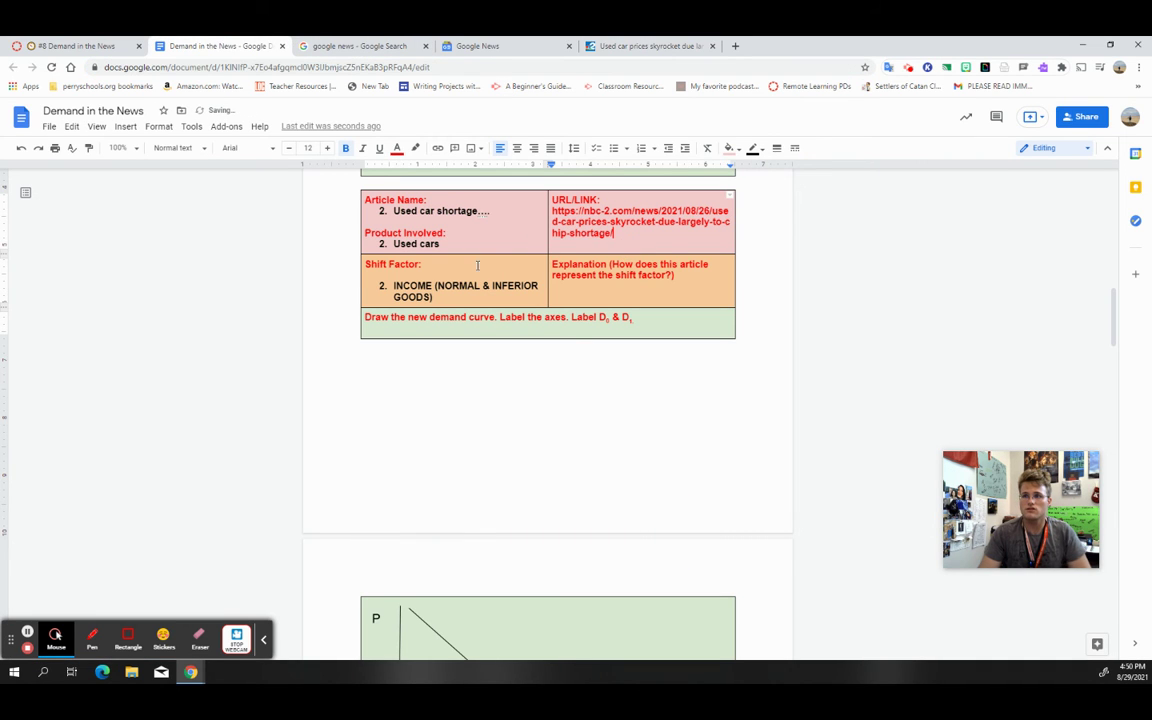
Step: Start the shift factor explanation for entry 2 with "The article talks about how used cars are increasing in price."
{"action": "scroll", "coordinate": [440, 265], "scroll_direction": "down", "scroll_amount": 1}
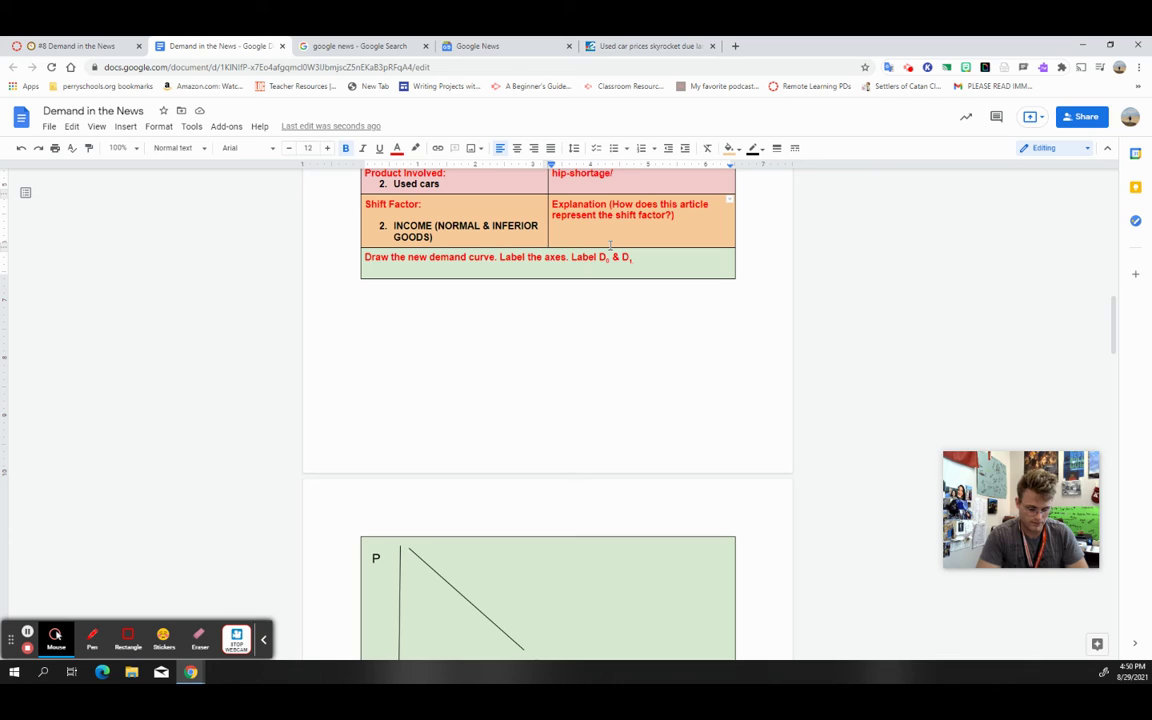
{"action": "type", "text": "The"}
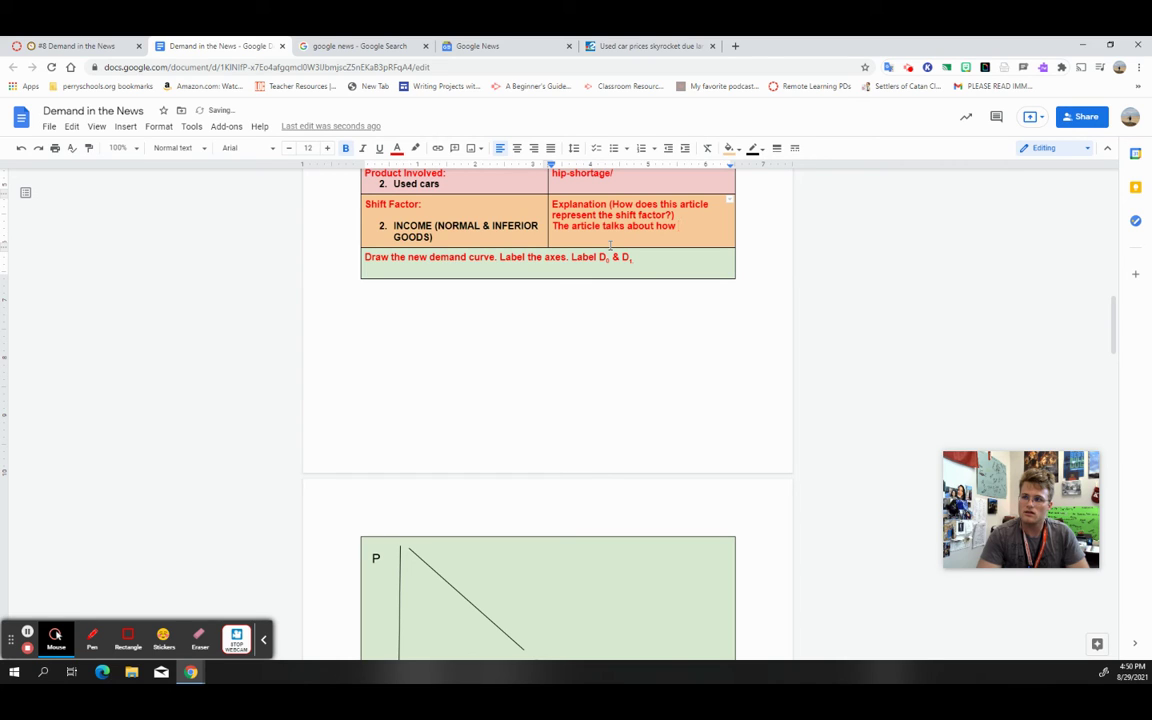
{"action": "type", "text": "ar"}
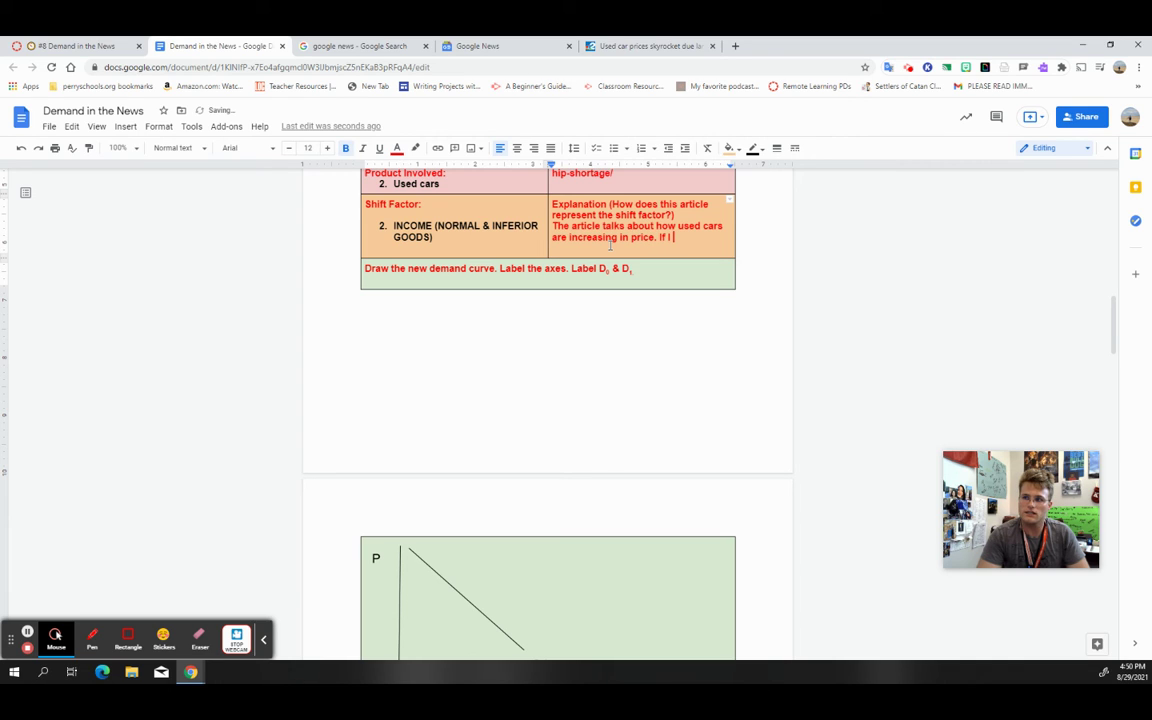
Step: Complete the explanation with "If I could only afford cheaper, inferior used cars, my demand for used cars would drop because I couldn't the larger prices."
{"action": "type", "text": "affo"}
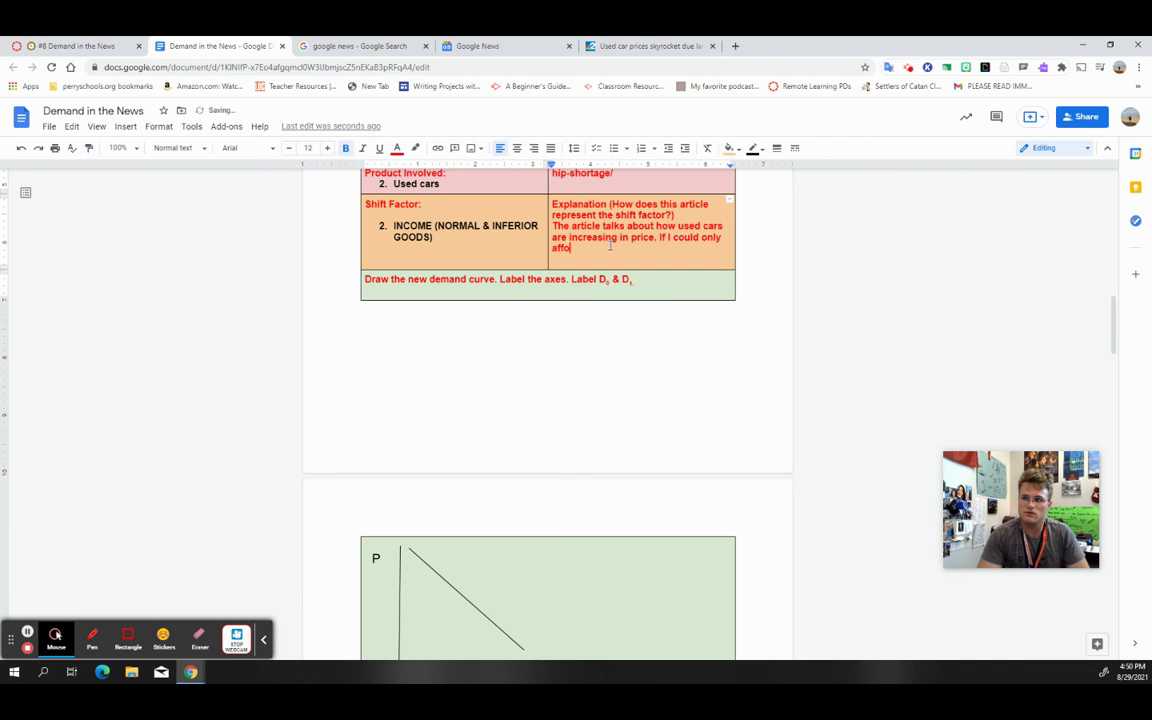
{"action": "type", "text": "rd cheaper"}
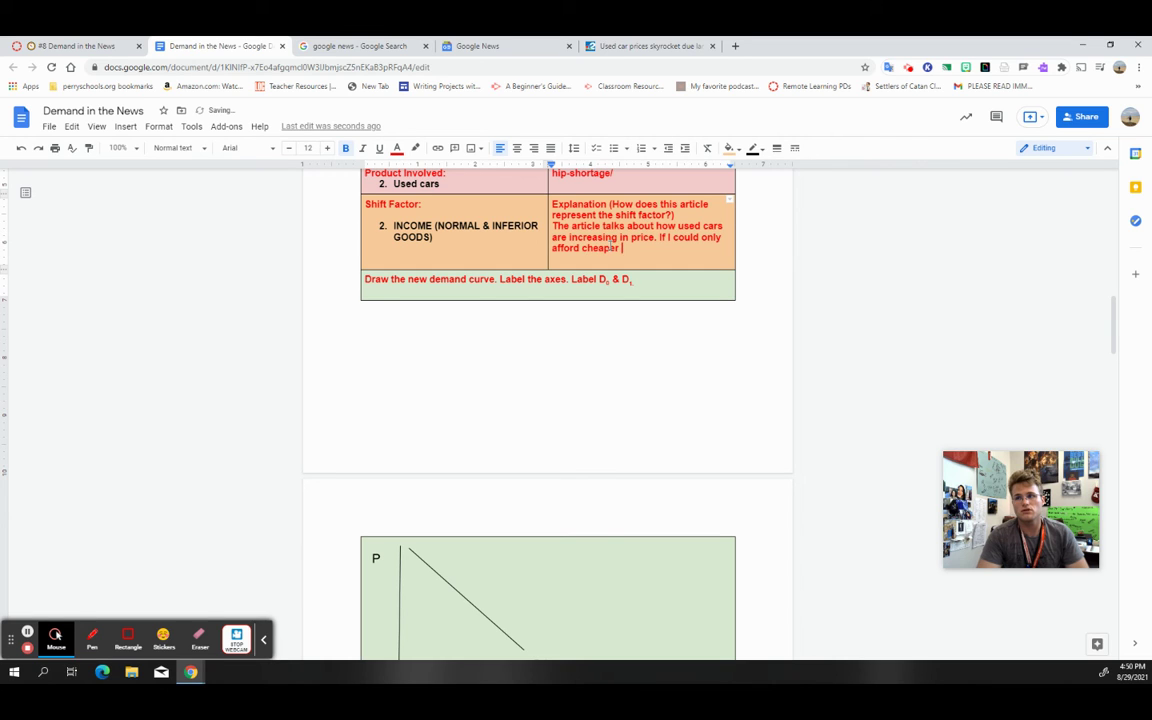
{"action": "type", "text": ", n"}
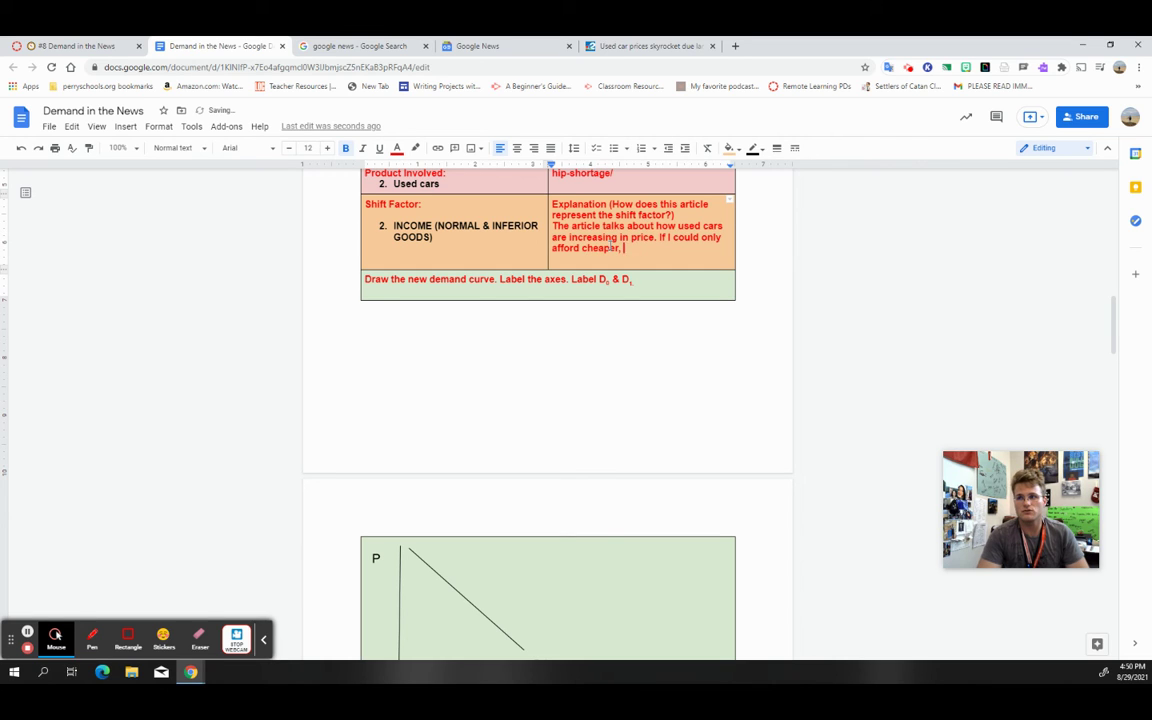
{"action": "type", "text": "inferior used ca"}
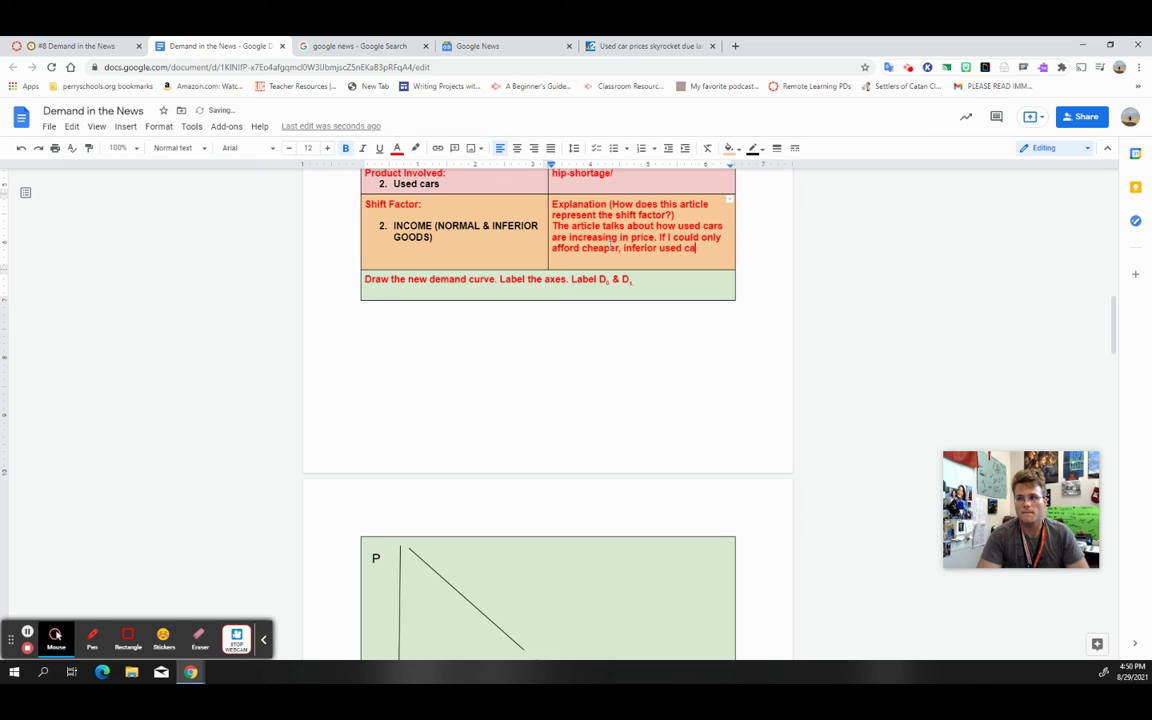
{"action": "type", "text": "rds"}
{"action": "key", "text": "BackSpace"}
{"action": "key", "text": "BackSpace"}
{"action": "type", "text": "s, my "}
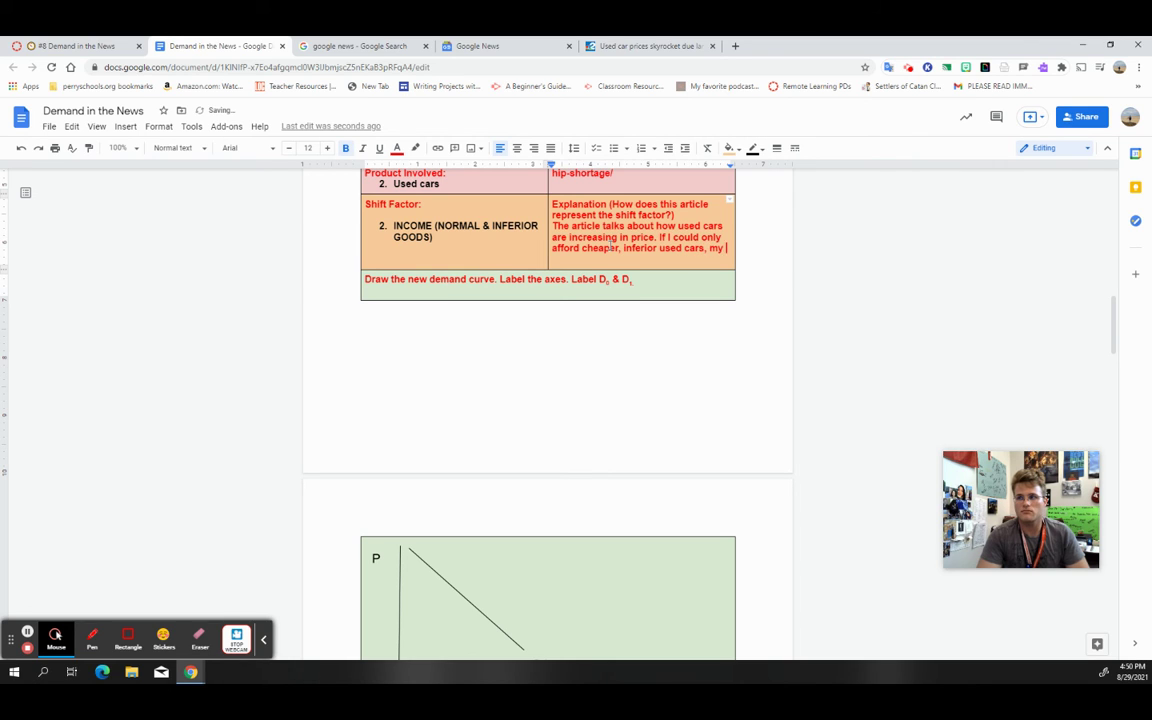
{"action": "type", "text": "demand for use"}
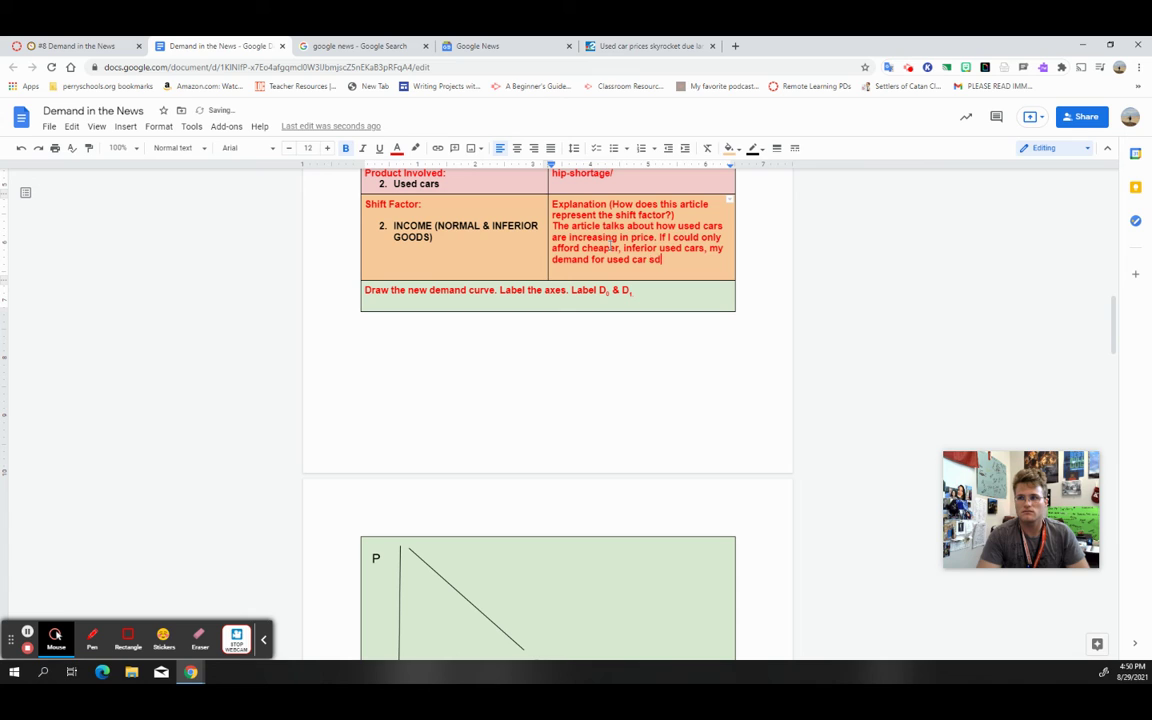
{"action": "type", "text": "d cars"}
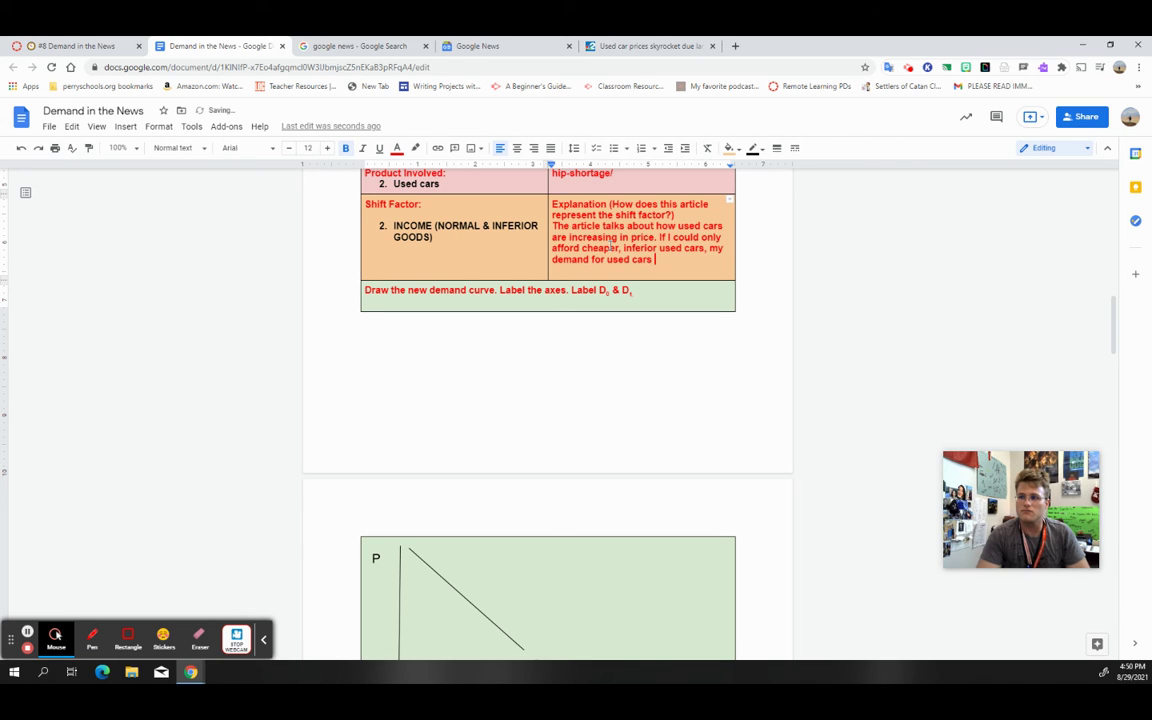
{"action": "type", "text": " would drop because "}
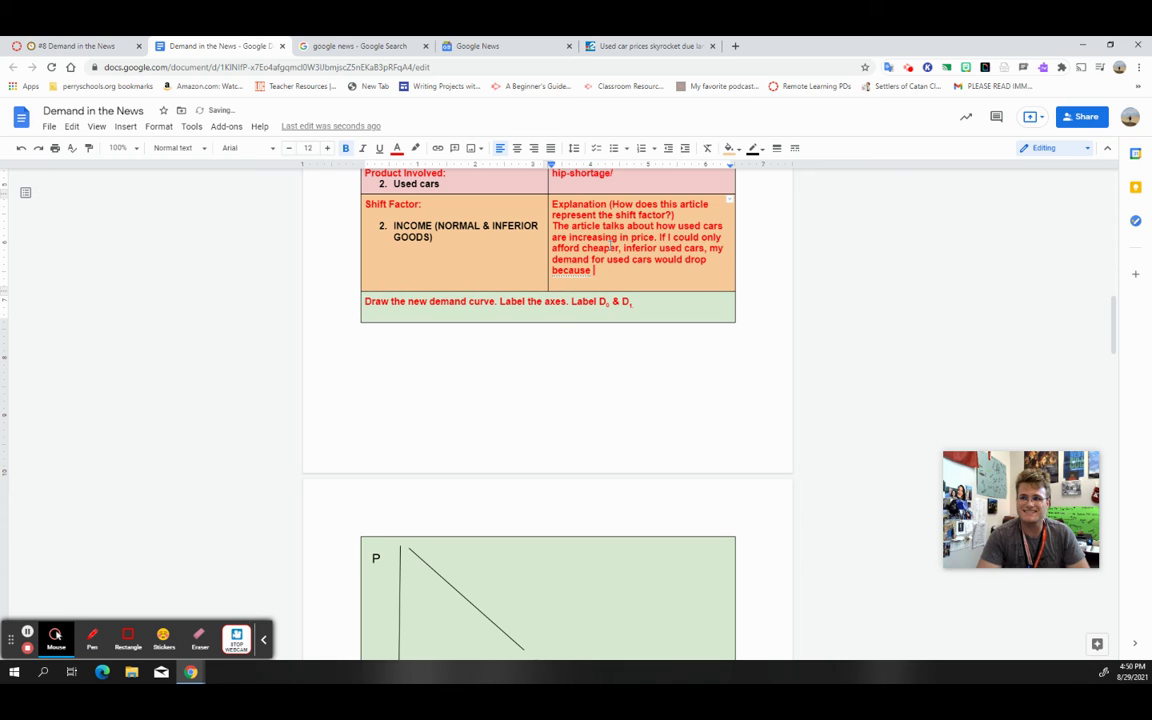
{"action": "type", "text": "I cou"}
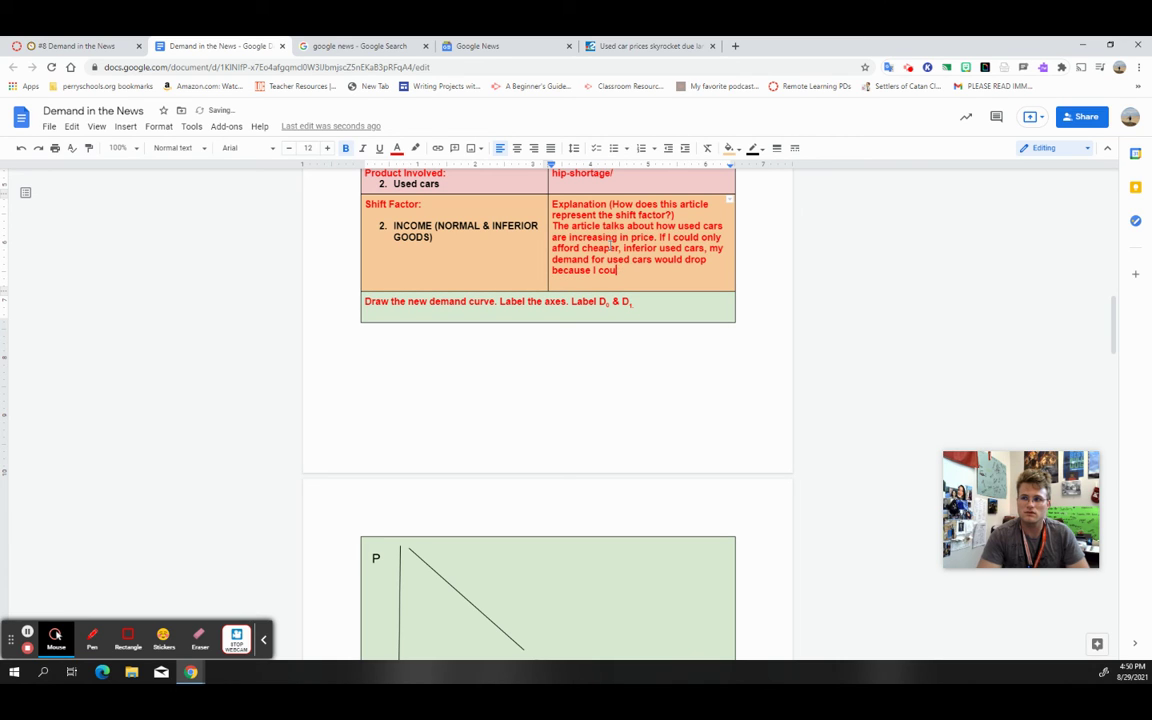
{"action": "type", "text": "dnld't the larger prices."}
{"action": "scroll", "coordinate": [636, 256], "scroll_direction": "up", "scroll_amount": 1}
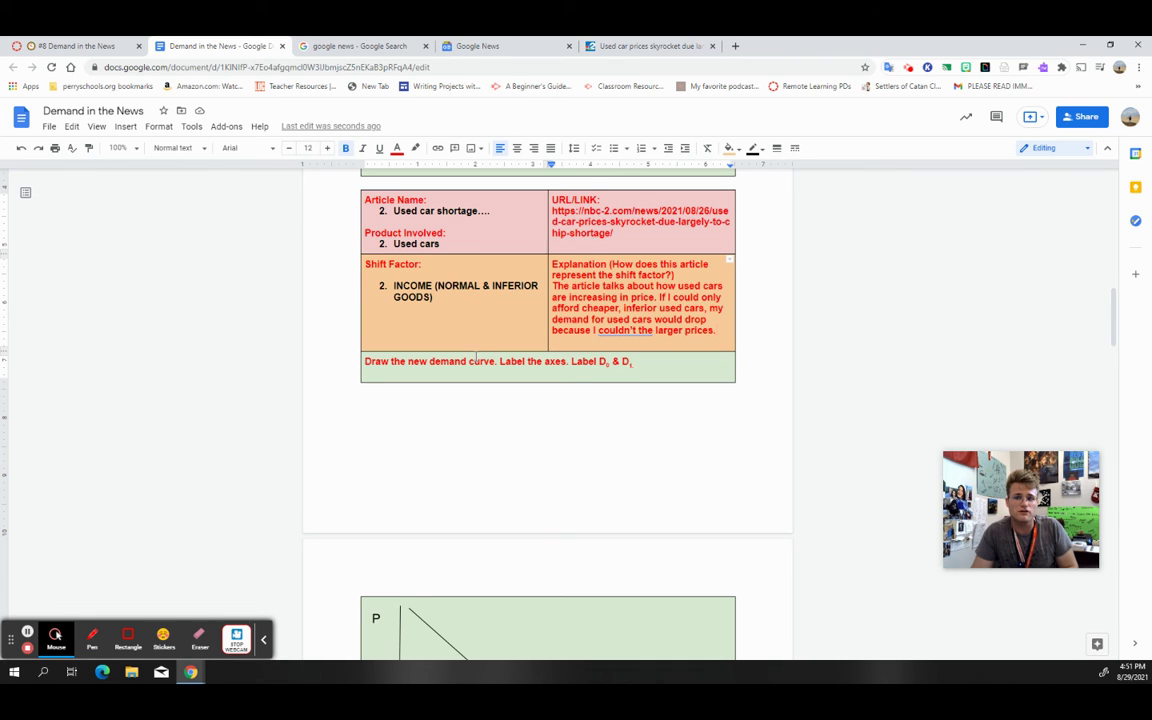
Step: Open entry 2's demand graph drawing for editing and draw a second demand line parallel to the D0 curve
{"action": "scroll", "coordinate": [476, 358], "scroll_direction": "down", "scroll_amount": 5}
{"action": "scroll", "coordinate": [499, 335], "scroll_direction": "up", "scroll_amount": 2}
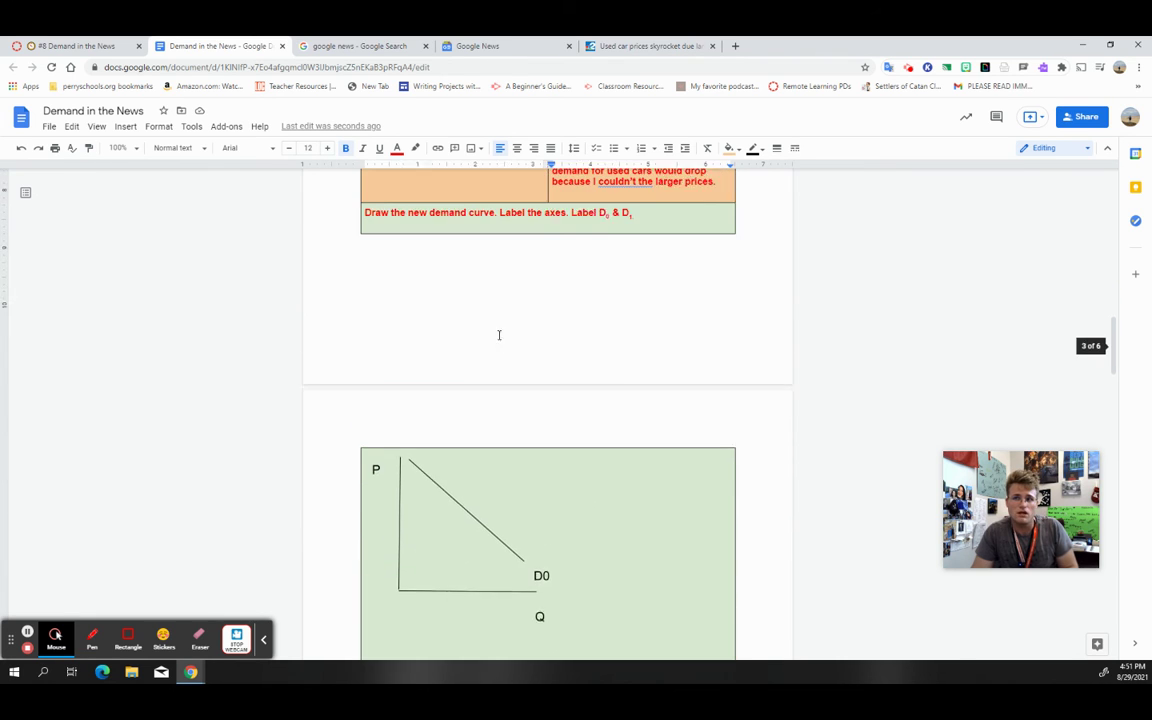
{"action": "scroll", "coordinate": [499, 335], "scroll_direction": "up", "scroll_amount": 1}
{"action": "left_click", "coordinate": [538, 249]}
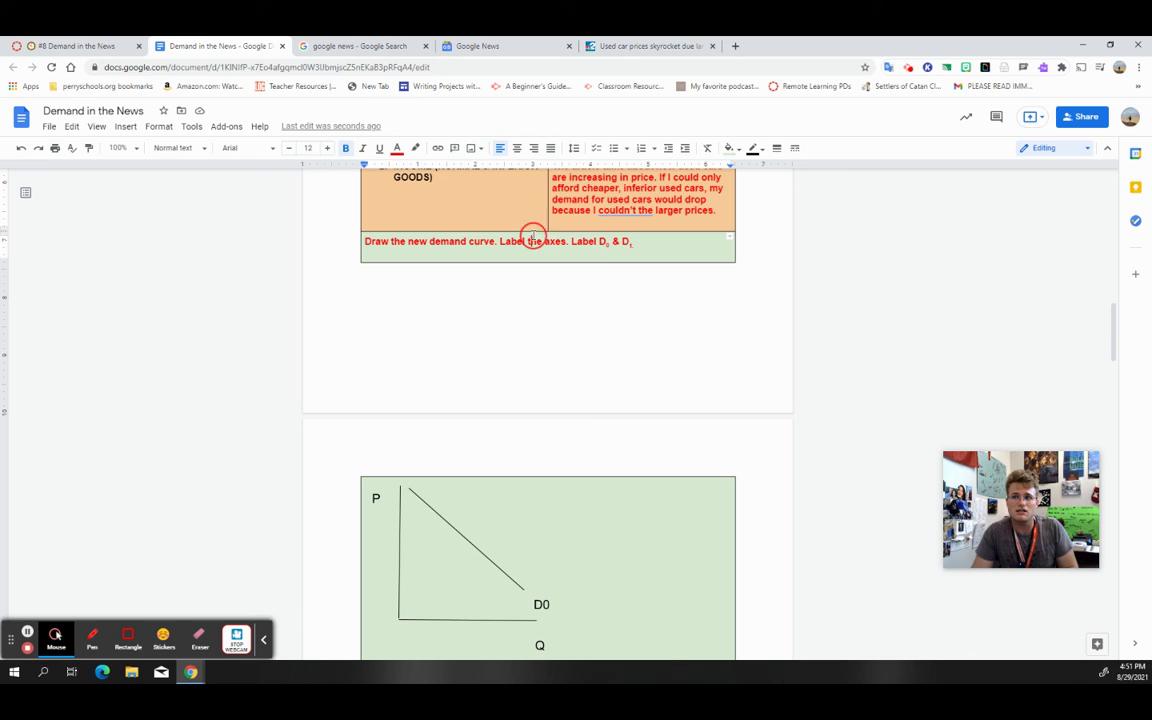
{"action": "double_click", "coordinate": [463, 548]}
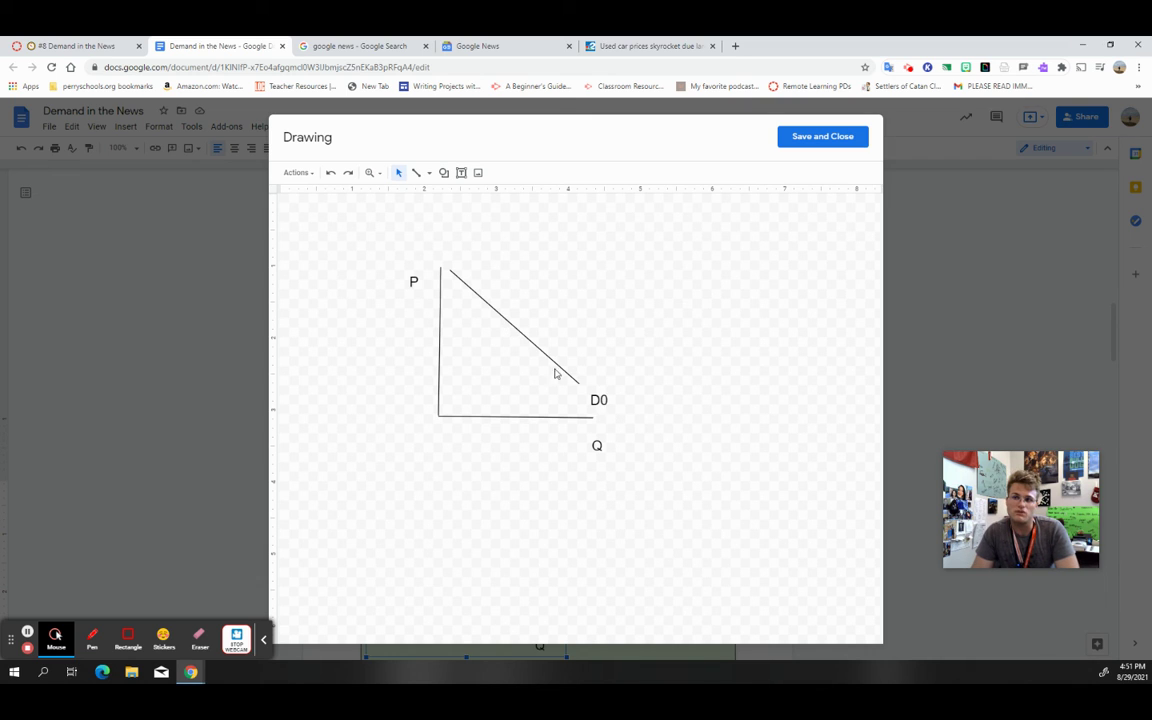
{"action": "left_click", "coordinate": [416, 172]}
{"action": "left_click_drag", "start_coordinate": [477, 247], "coordinate": [606, 357]}
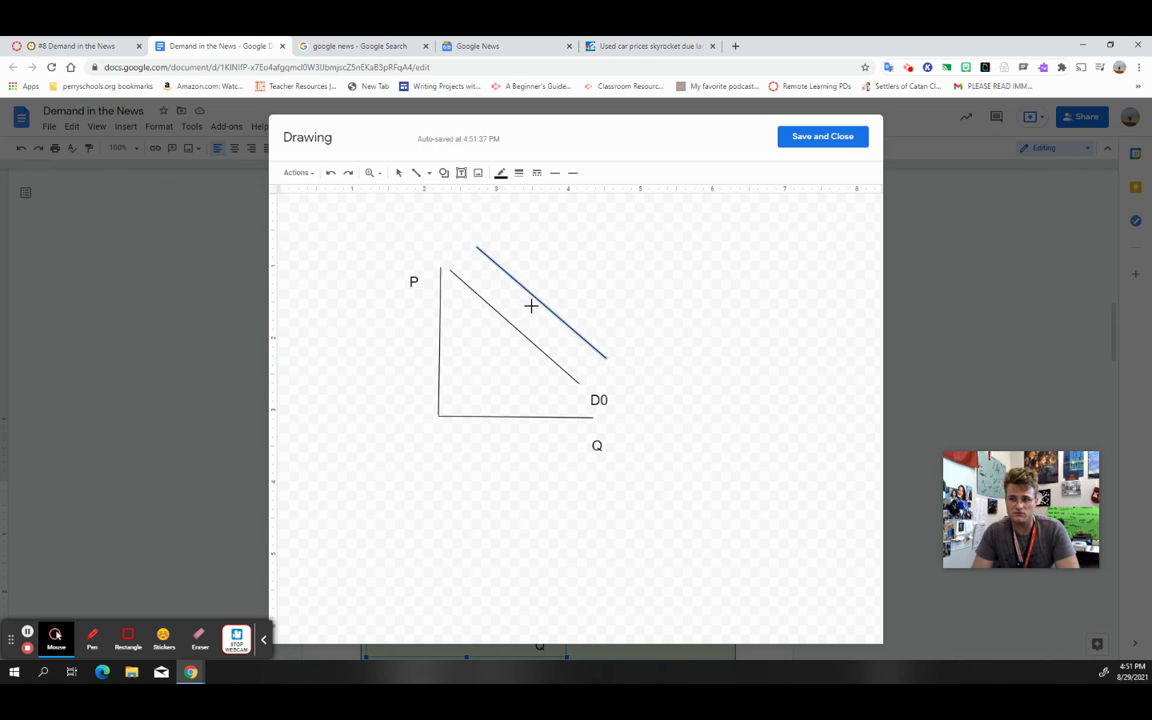
{"action": "left_click", "coordinate": [398, 173]}
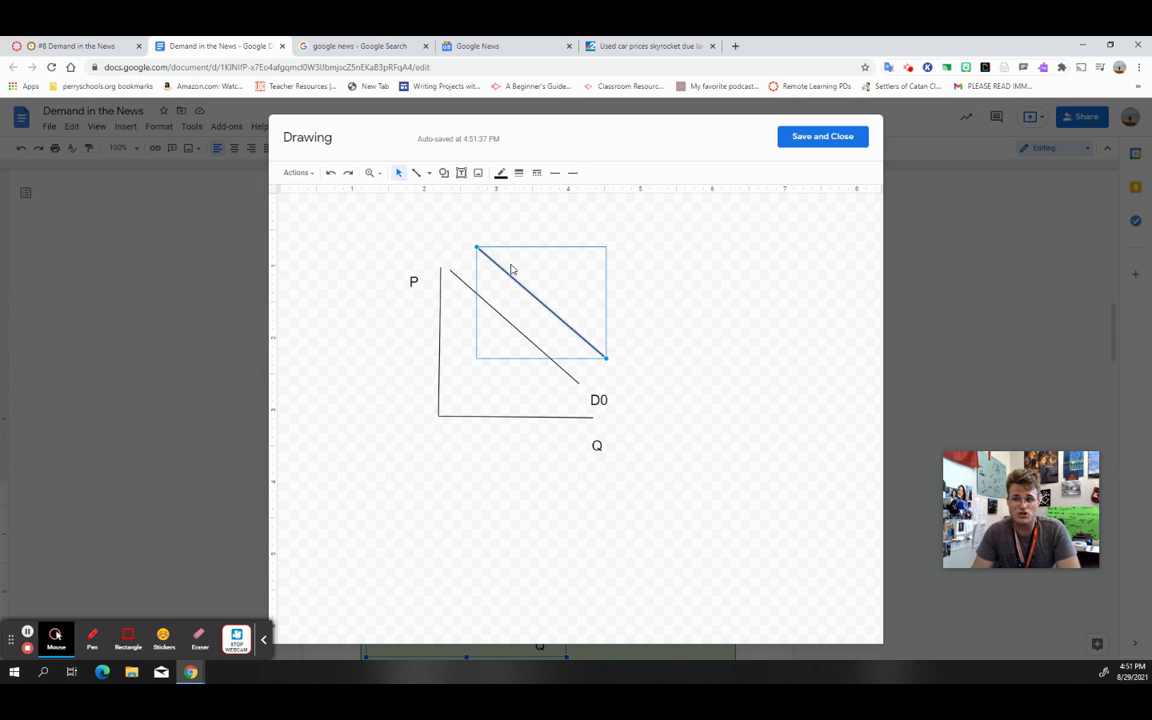
Step: Place the new demand line inward of the original curve, and shift the original curve and its D0 label slightly outward
{"action": "left_click_drag", "start_coordinate": [524, 285], "coordinate": [487, 343]}
{"action": "left_click_drag", "start_coordinate": [576, 378], "coordinate": [625, 359]}
{"action": "left_click", "coordinate": [594, 399]}
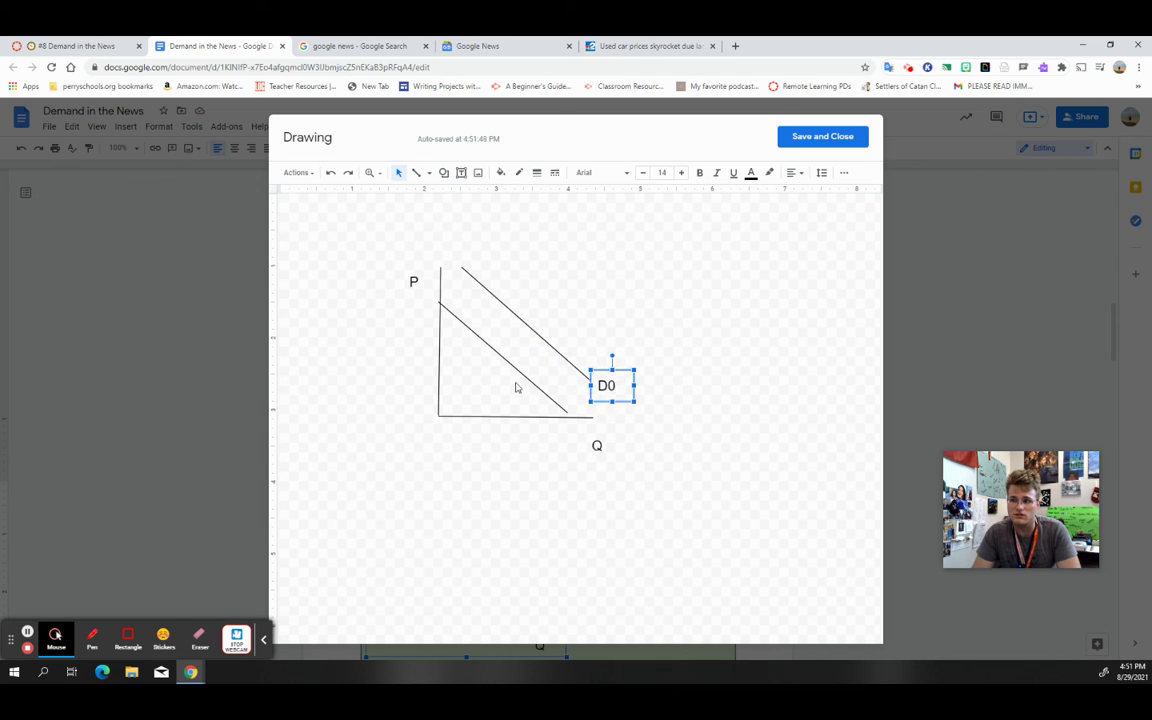
{"action": "left_click_drag", "start_coordinate": [527, 378], "coordinate": [534, 372]}
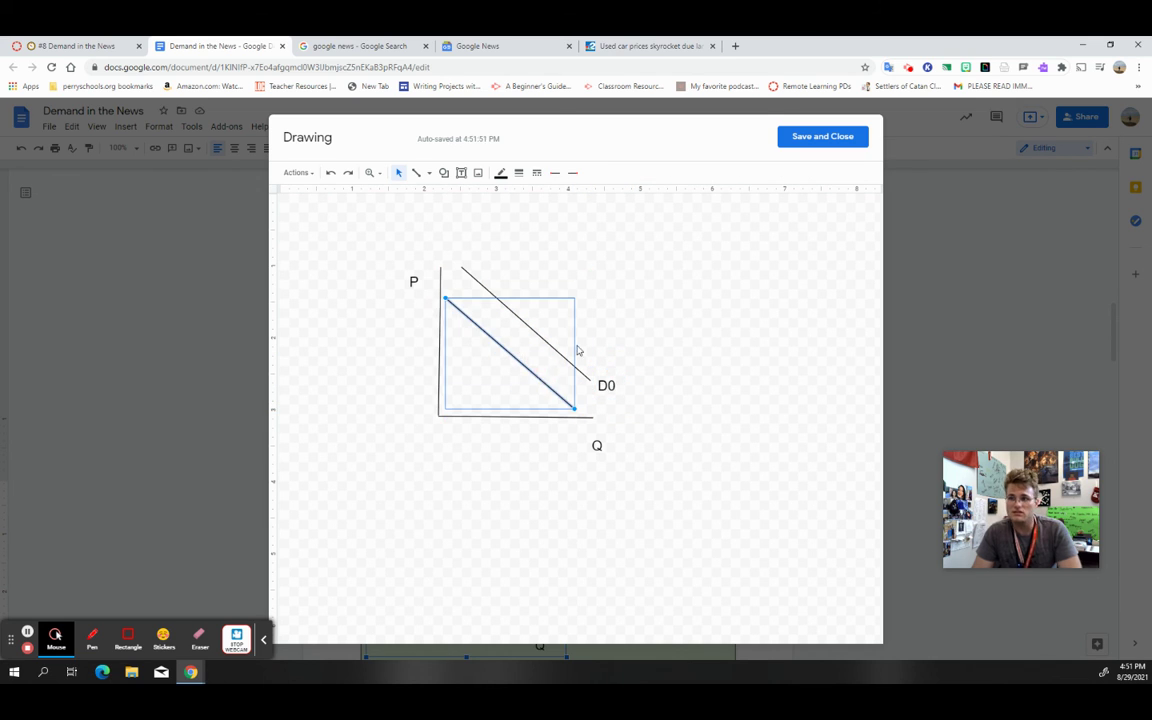
Step: Draw two short arrows pointing from the D0 curve toward the new demand line
{"action": "left_click", "coordinate": [429, 173]}
{"action": "left_click", "coordinate": [442, 214]}
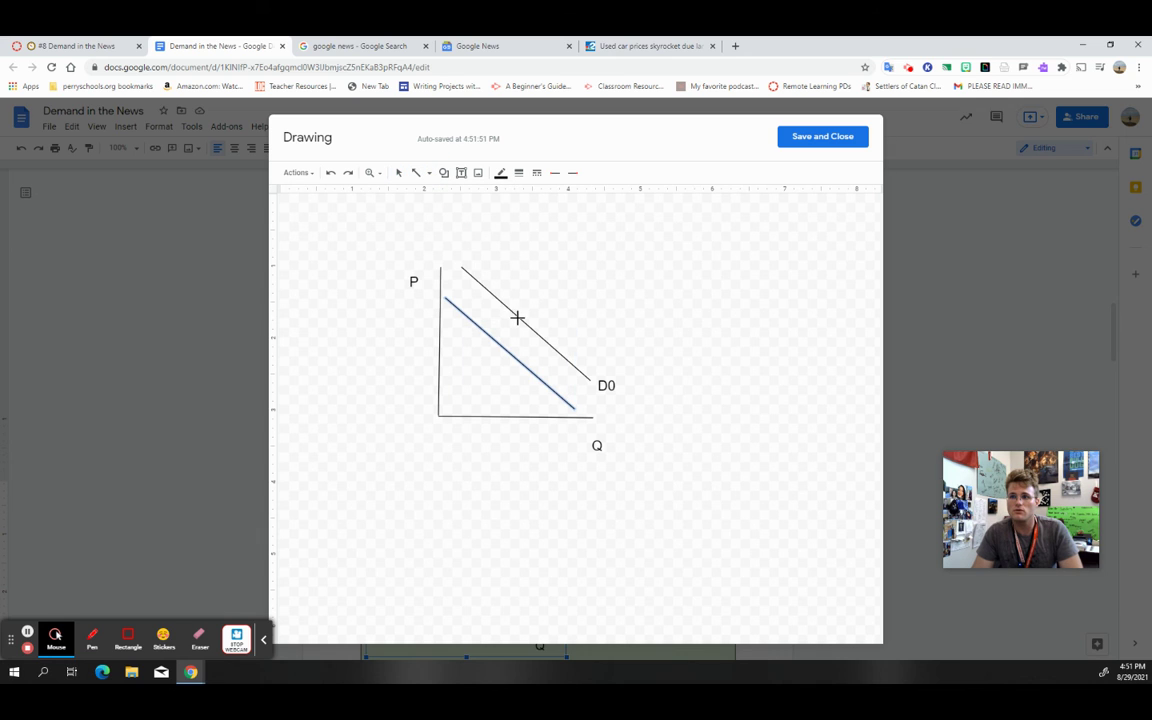
{"action": "left_click_drag", "start_coordinate": [517, 317], "coordinate": [503, 334]}
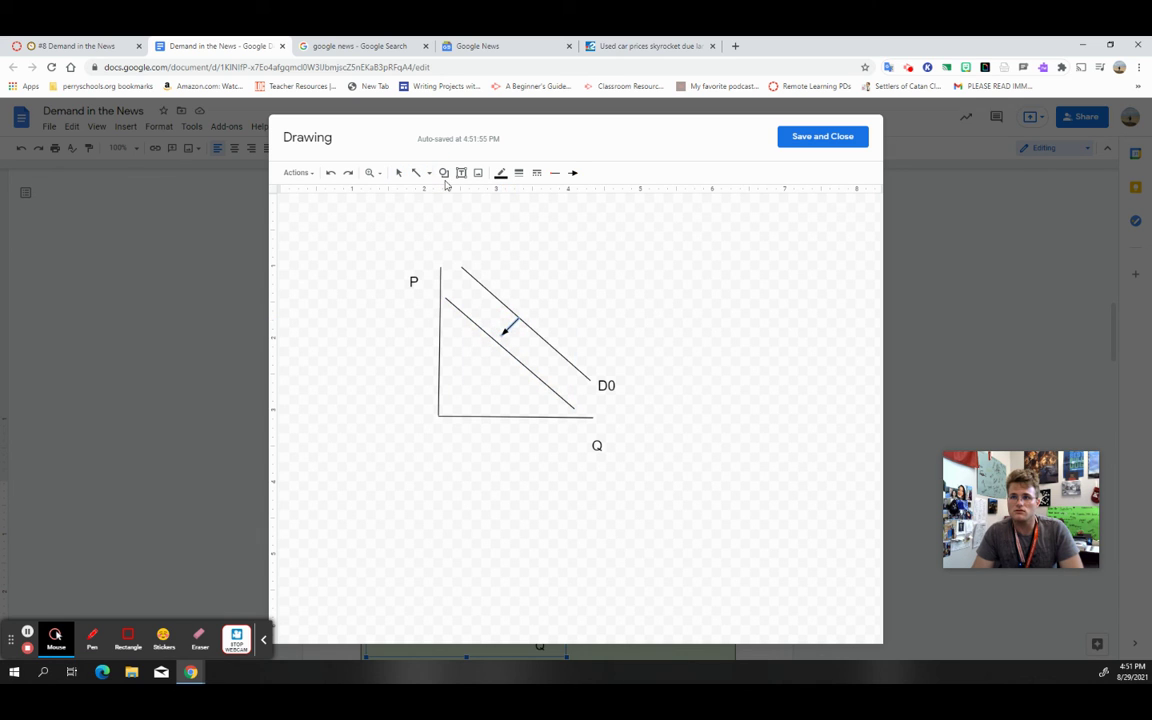
{"action": "left_click", "coordinate": [399, 173]}
{"action": "left_click", "coordinate": [416, 173]}
{"action": "left_click_drag", "start_coordinate": [556, 353], "coordinate": [543, 368]}
{"action": "left_click", "coordinate": [398, 174]}
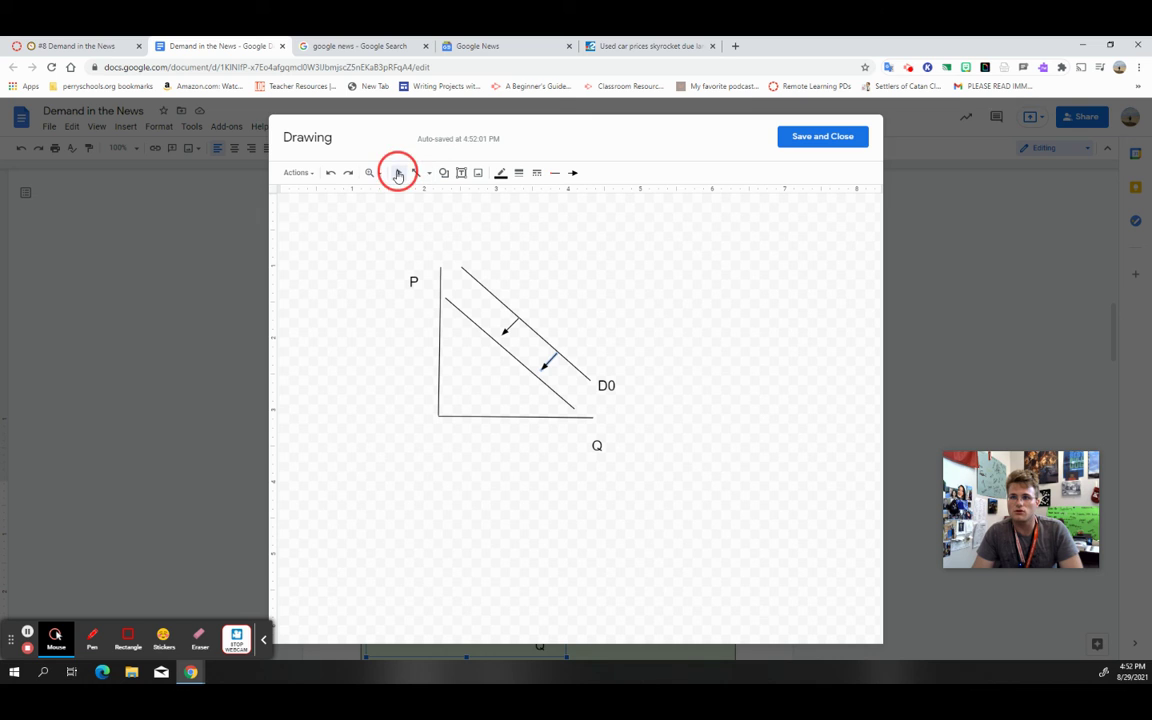
Step: Copy the D0 label to the end of the new demand line, change it to D1, and save the drawing
{"action": "left_click", "coordinate": [612, 385]}
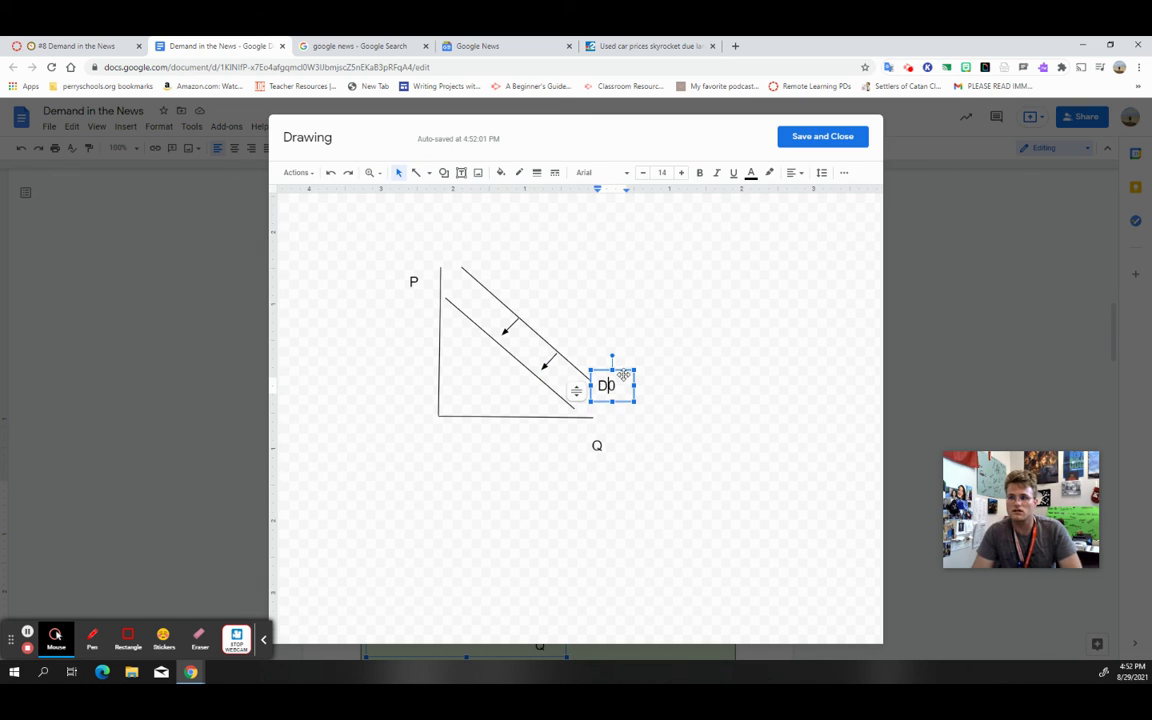
{"action": "left_click_drag", "start_coordinate": [623, 375], "coordinate": [568, 404]}
{"action": "left_click", "coordinate": [589, 404]}
{"action": "left_click", "coordinate": [589, 404]}
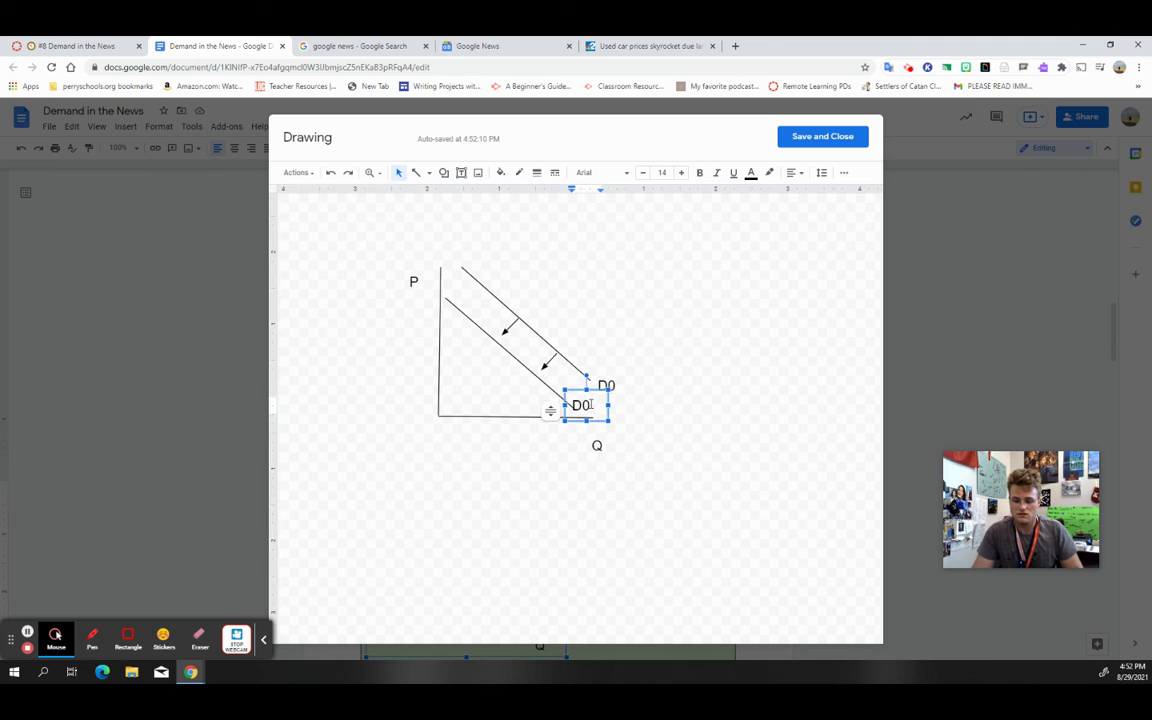
{"action": "key", "text": "BackSpace"}
{"action": "type", "text": "1"}
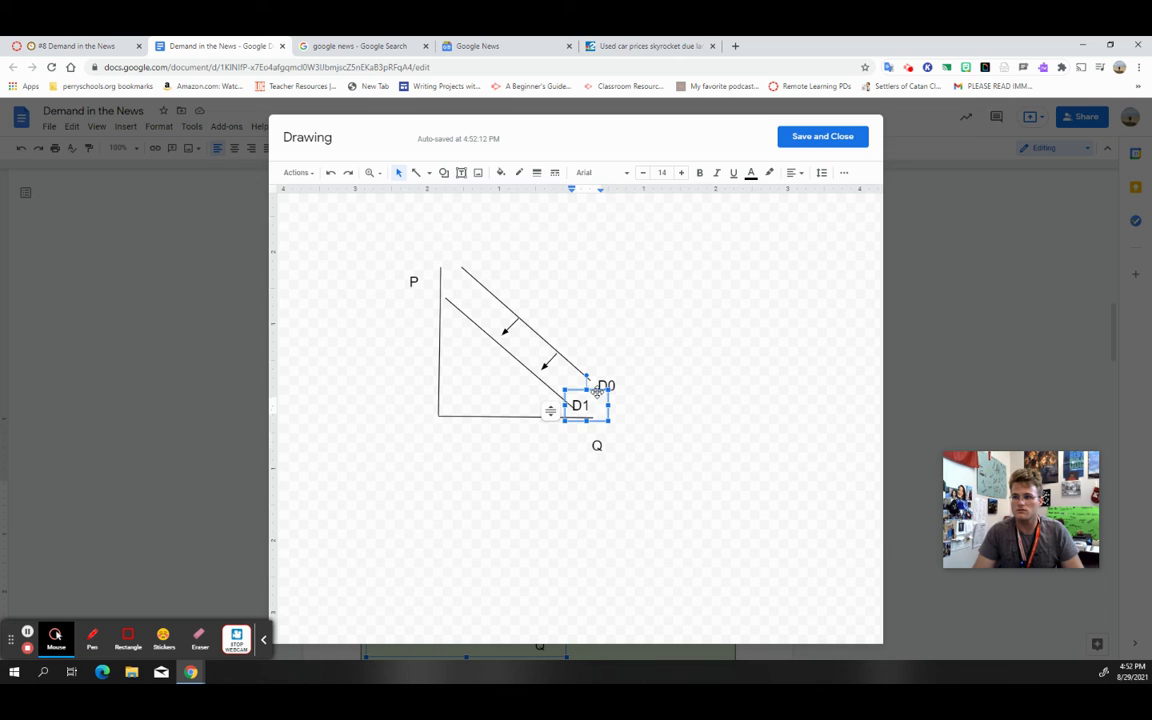
{"action": "left_click_drag", "start_coordinate": [598, 392], "coordinate": [601, 394]}
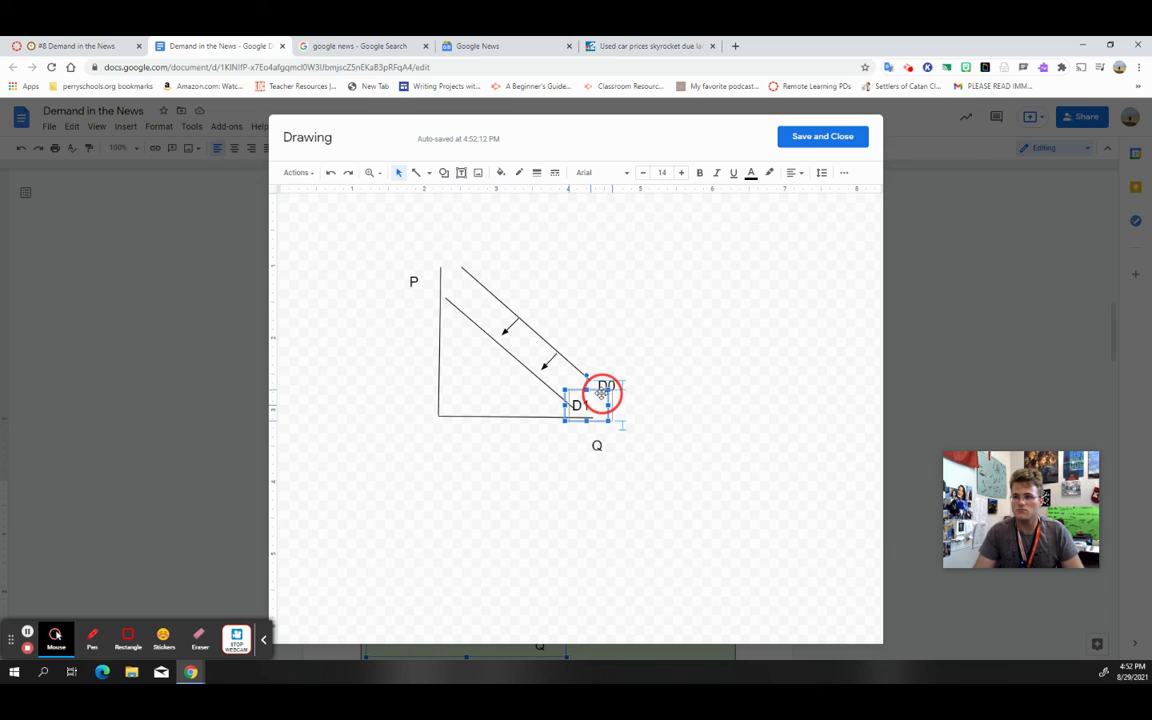
{"action": "left_click", "coordinate": [688, 434]}
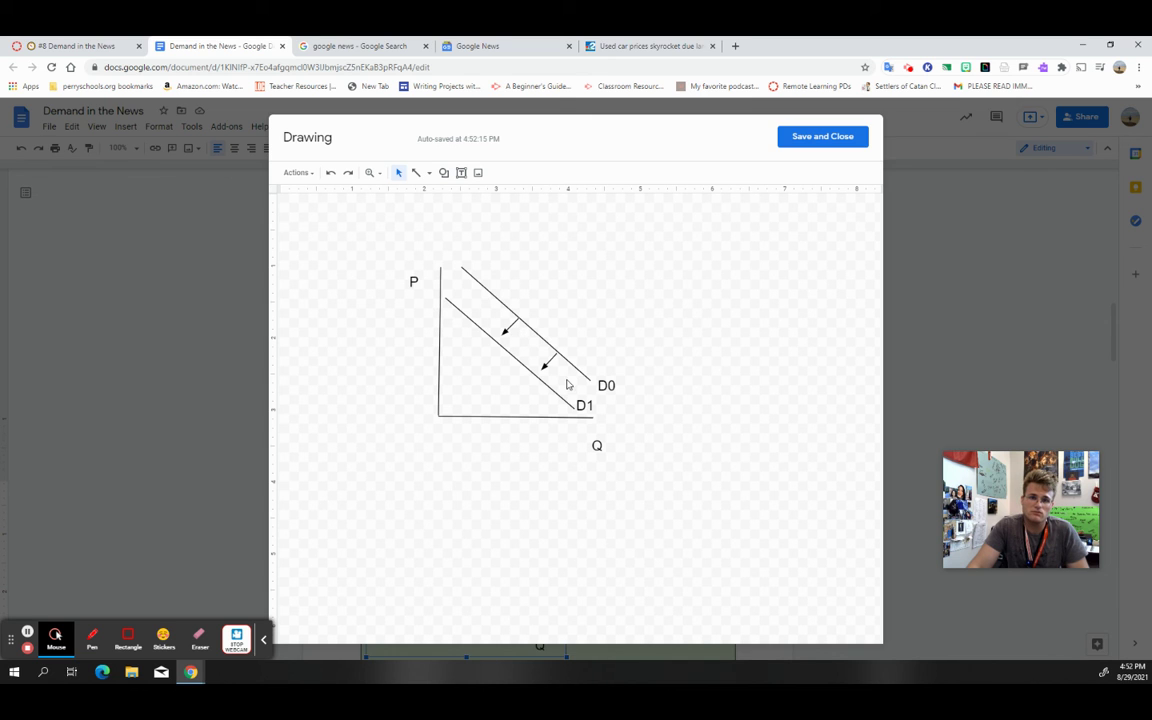
{"action": "left_click", "coordinate": [800, 141]}
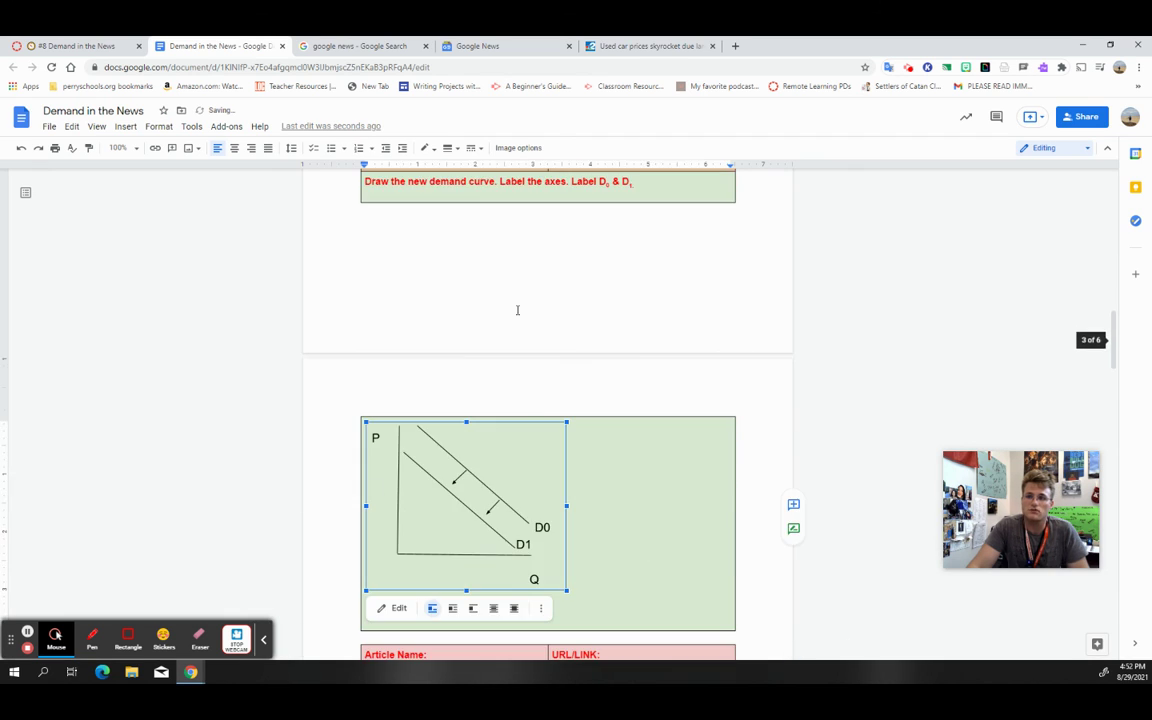
{"action": "scroll", "coordinate": [566, 399], "scroll_direction": "up", "scroll_amount": 1}
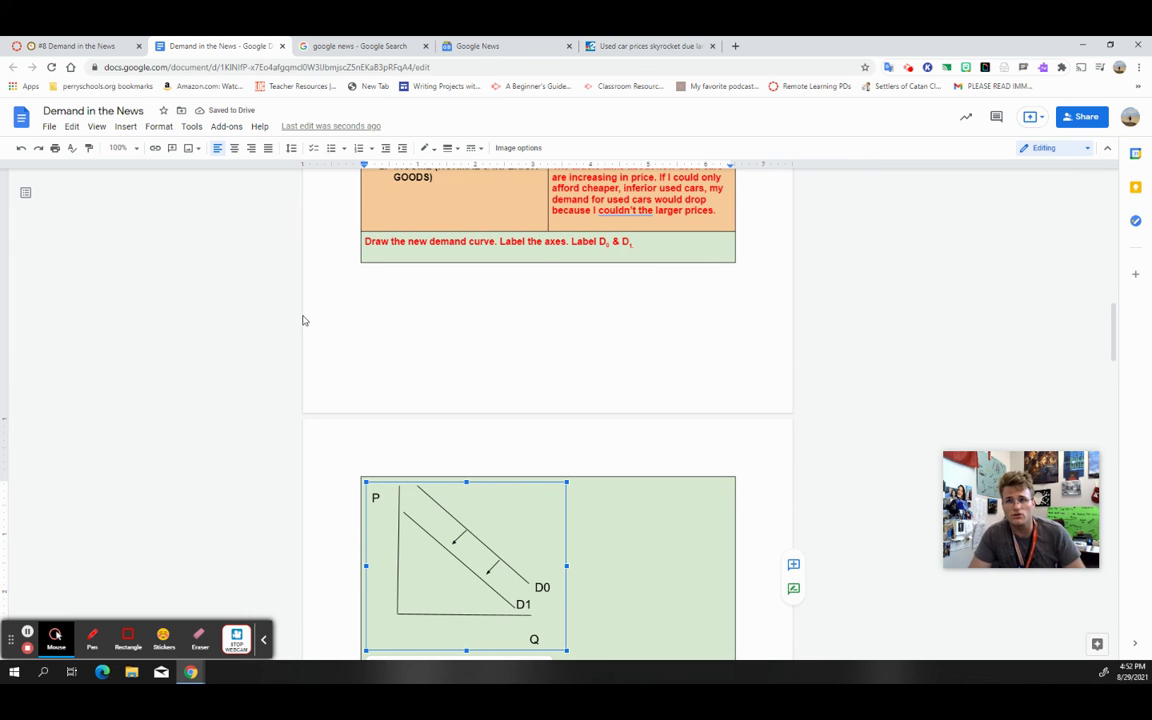
{"action": "scroll", "coordinate": [607, 296], "scroll_direction": "up", "scroll_amount": 4}
{"action": "left_click", "coordinate": [360, 46]}
{"action": "key", "text": "ctrl+Tab"}
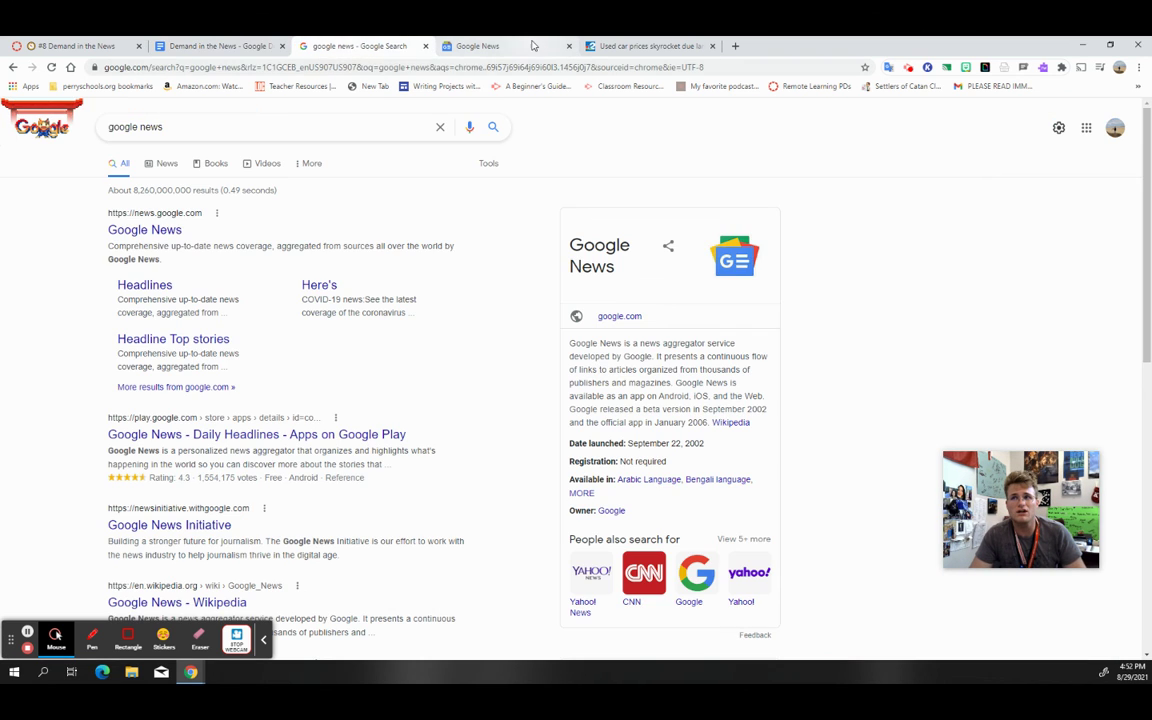
{"action": "key", "text": "ctrl+Tab"}
{"action": "scroll", "coordinate": [471, 300], "scroll_direction": "up", "scroll_amount": 1}
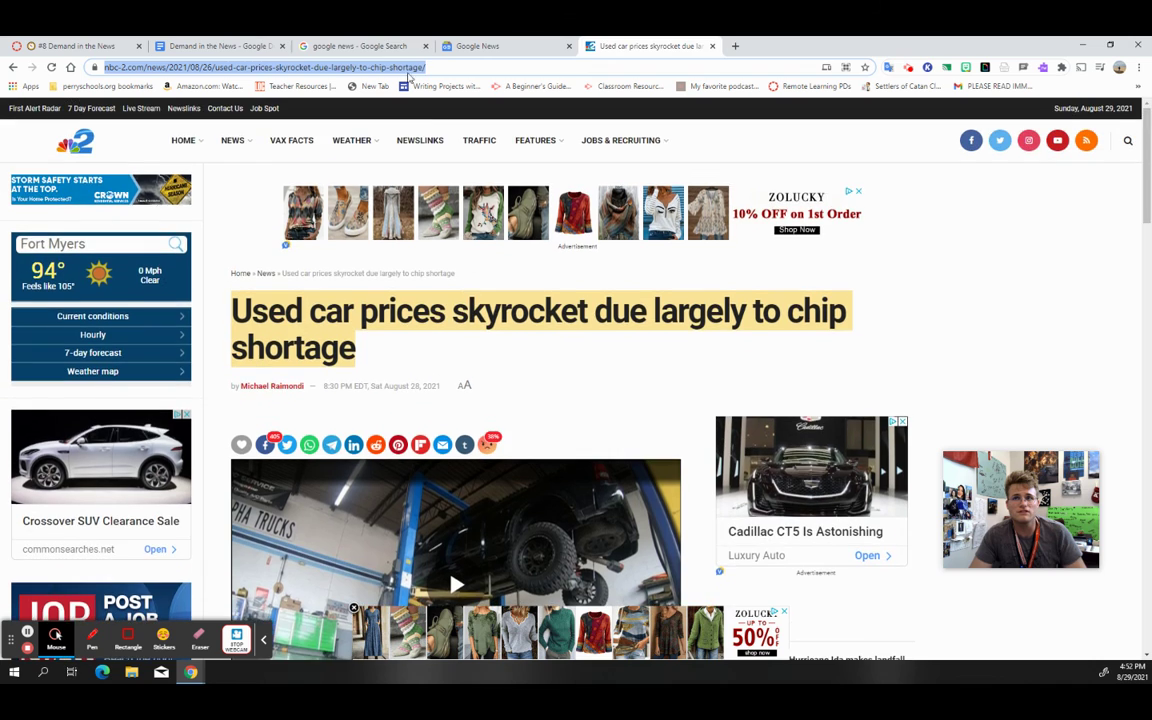
{"action": "left_click", "coordinate": [338, 44]}
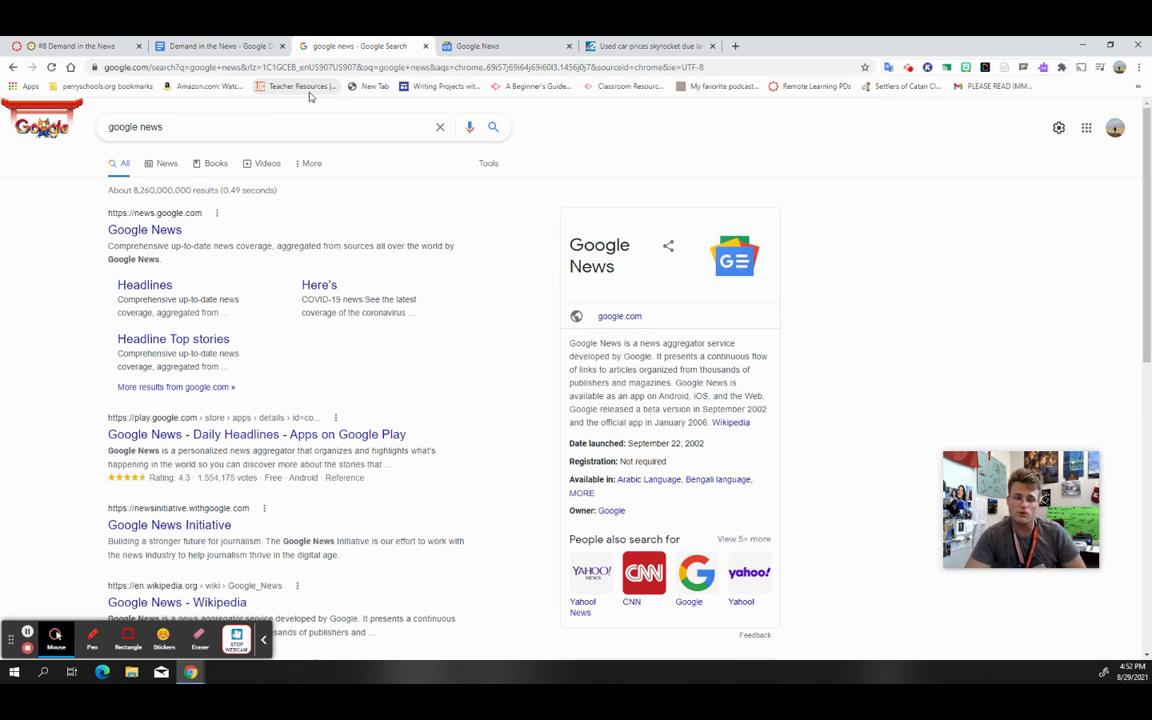
{"action": "left_click", "coordinate": [908, 68]}
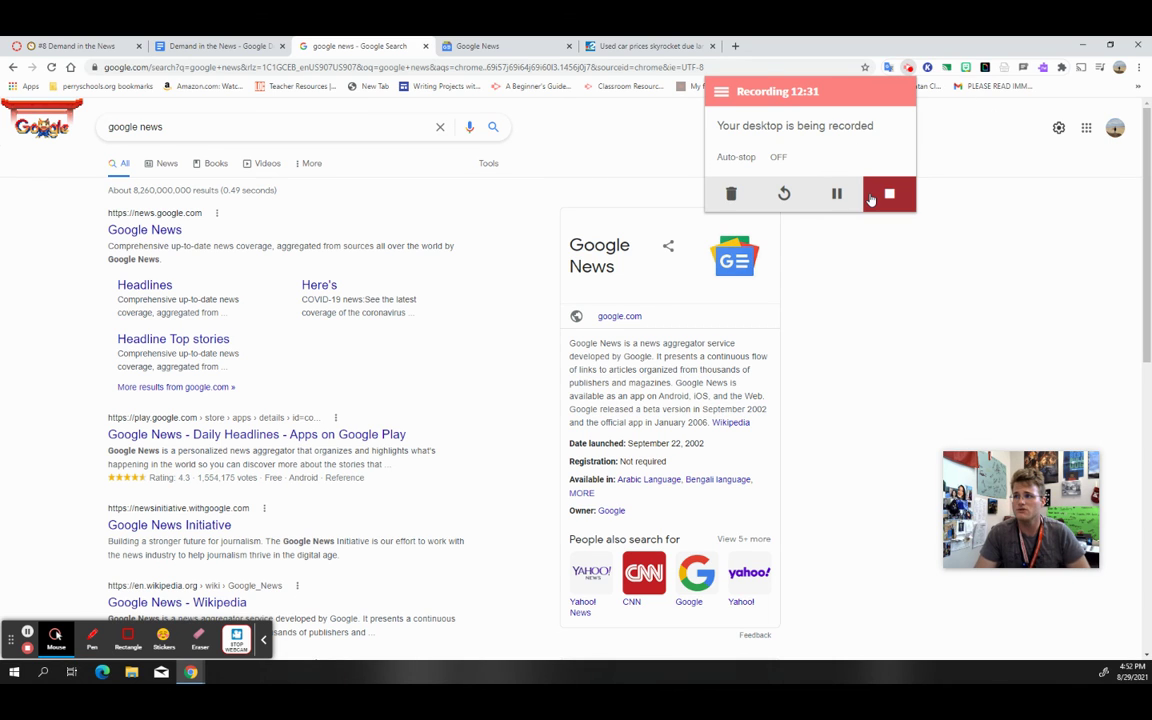